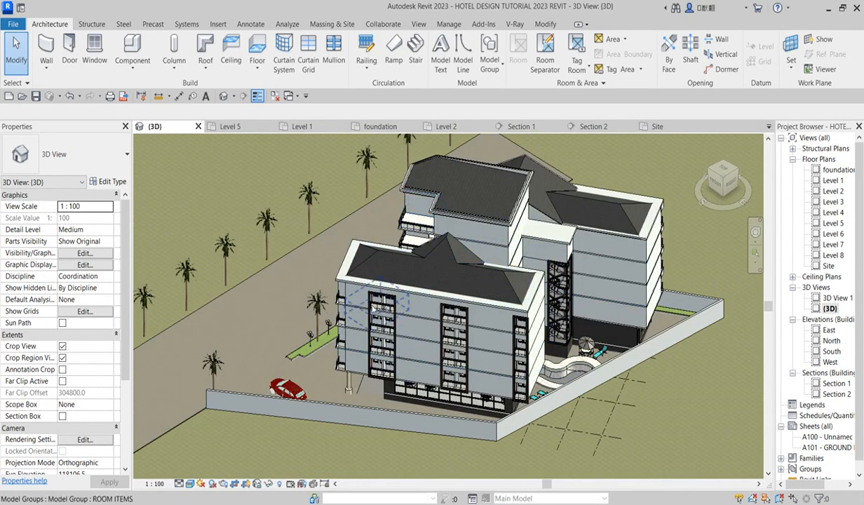
- Examine the hotel model and its site from the front, entrance and rear sides
scroll(471, 341, up, 2)
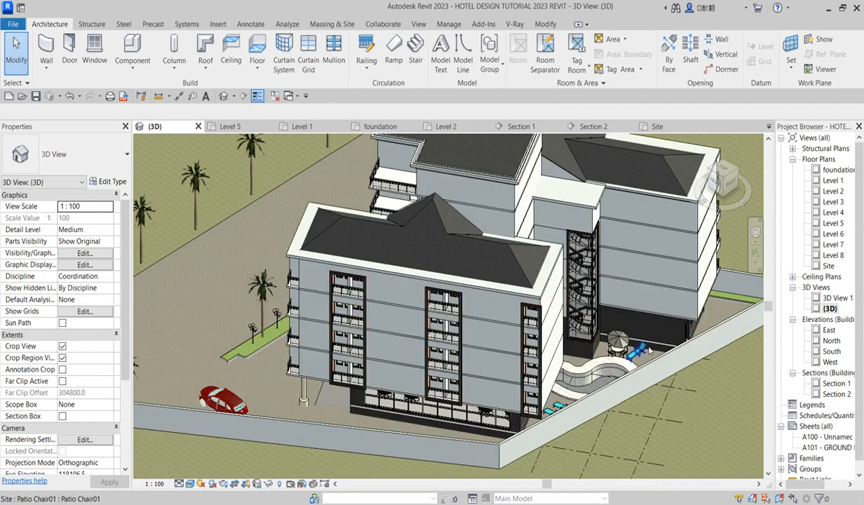
scroll(584, 324, down, 3)
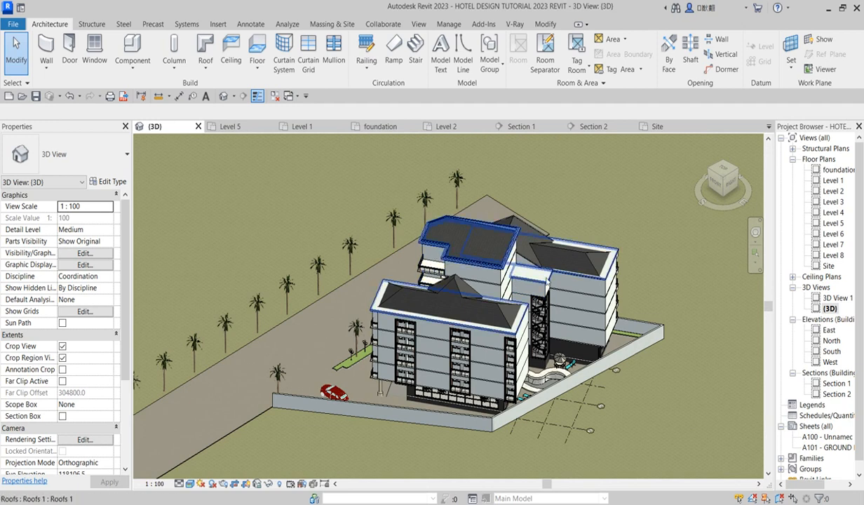
click(710, 173)
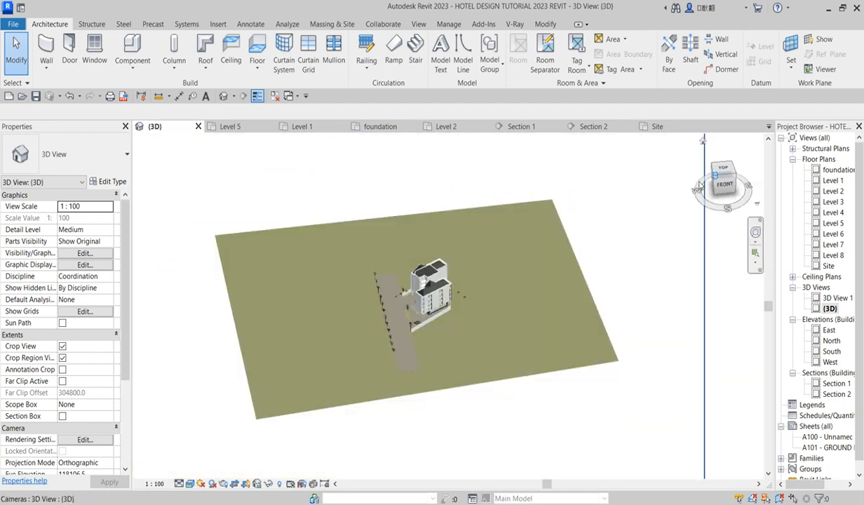
scroll(419, 267, up, 5)
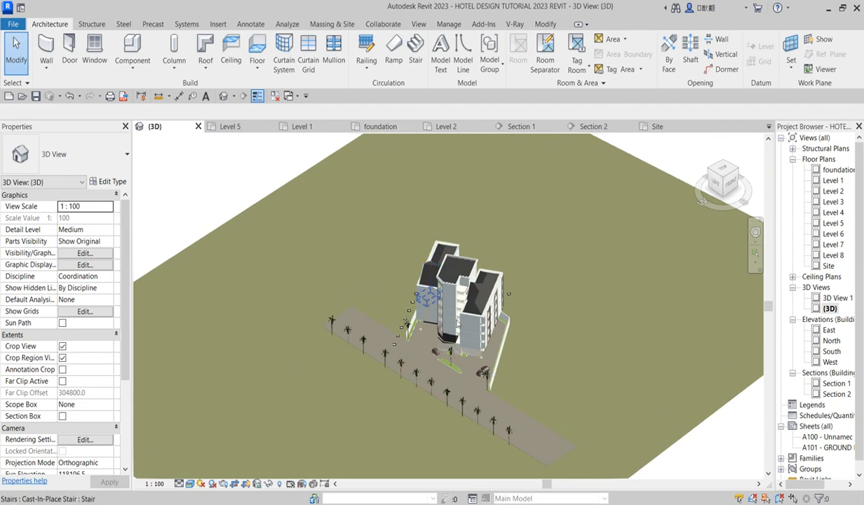
scroll(442, 300, up, 8)
scroll(440, 304, up, 2)
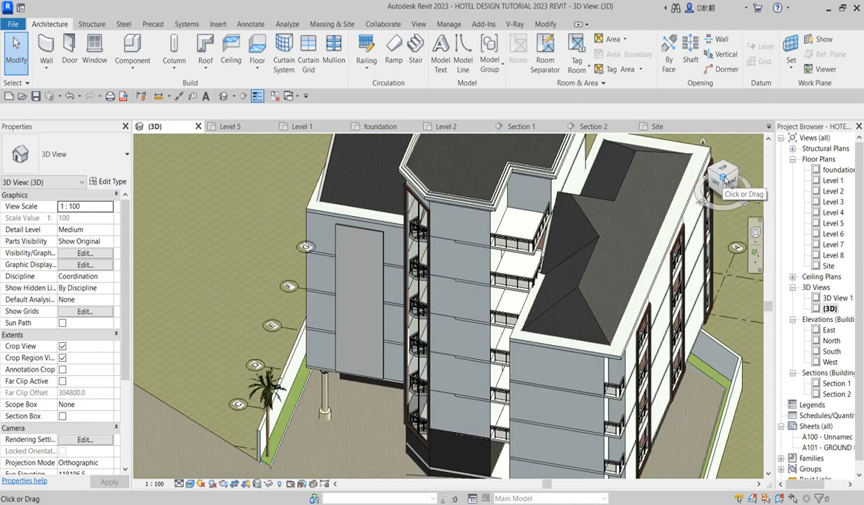
click(726, 175)
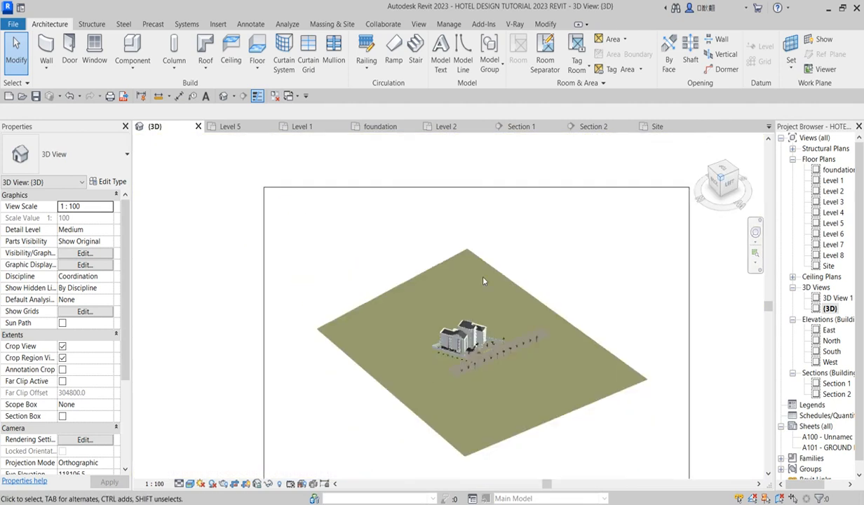
scroll(462, 343, up, 10)
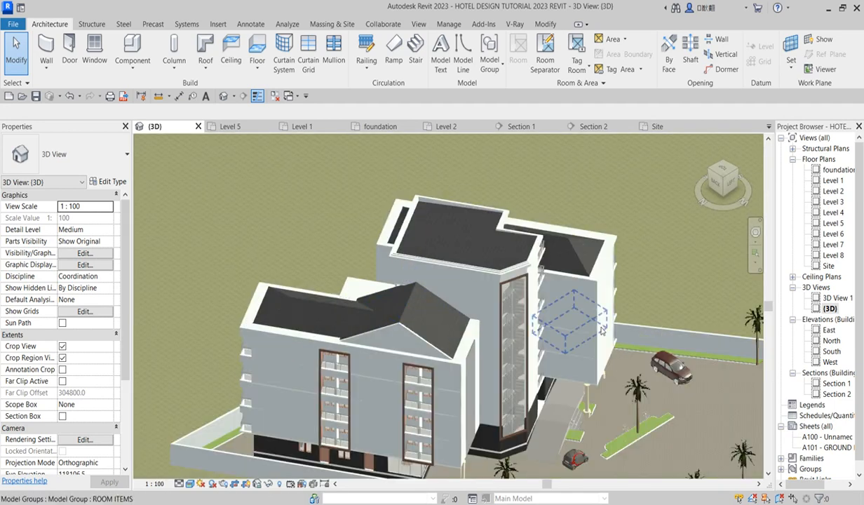
scroll(433, 282, down, 4)
scroll(469, 392, up, 8)
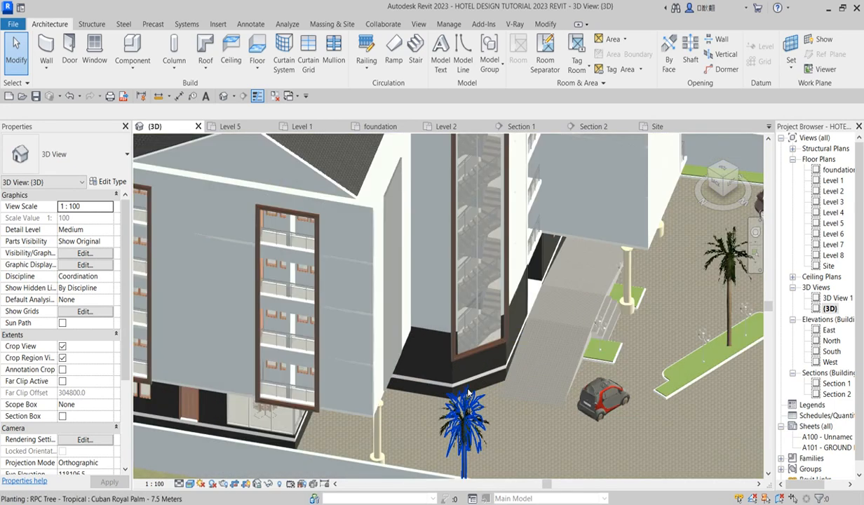
scroll(424, 378, down, 4)
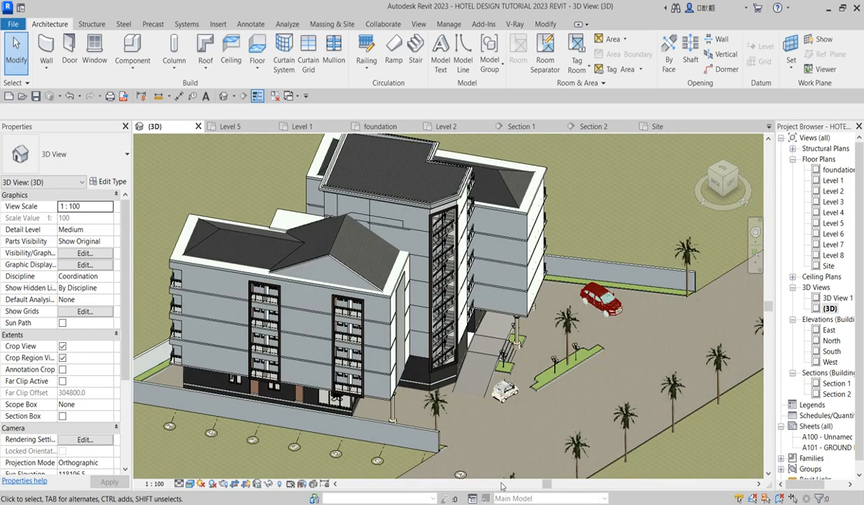
scroll(466, 343, down, 3)
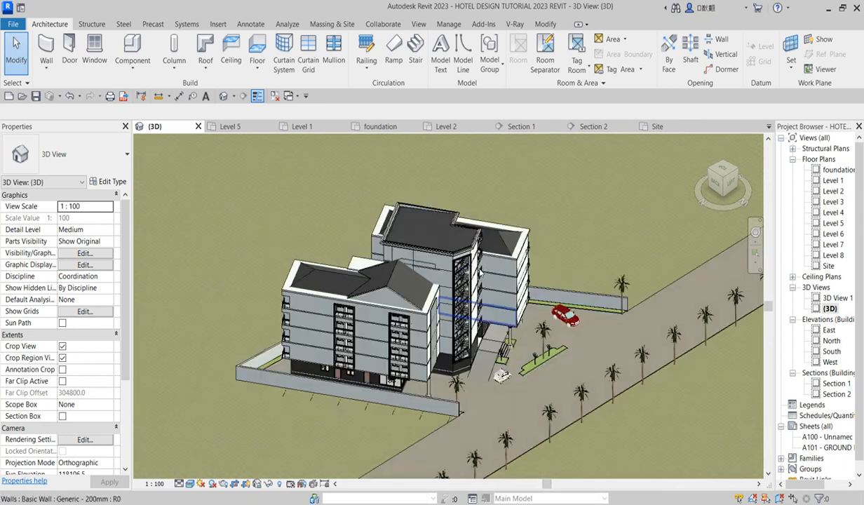
- Examine the roofs, glazed stair tower and framed balcony bays on the hotel's rear side
scroll(435, 243, up, 5)
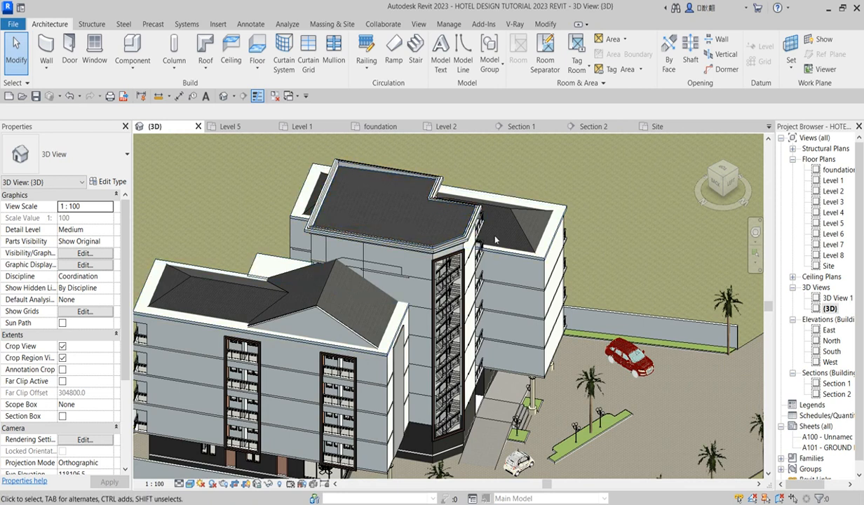
scroll(528, 239, up, 2)
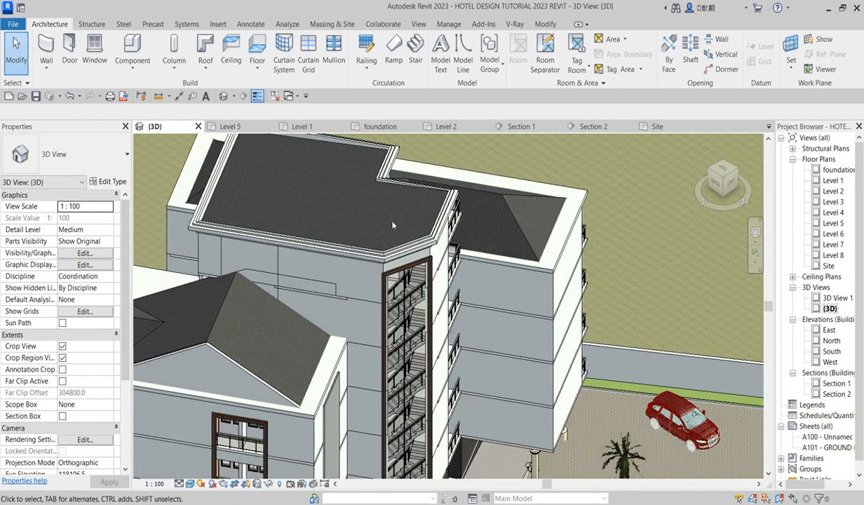
scroll(390, 226, down, 3)
scroll(259, 205, down, 3)
scroll(435, 233, up, 5)
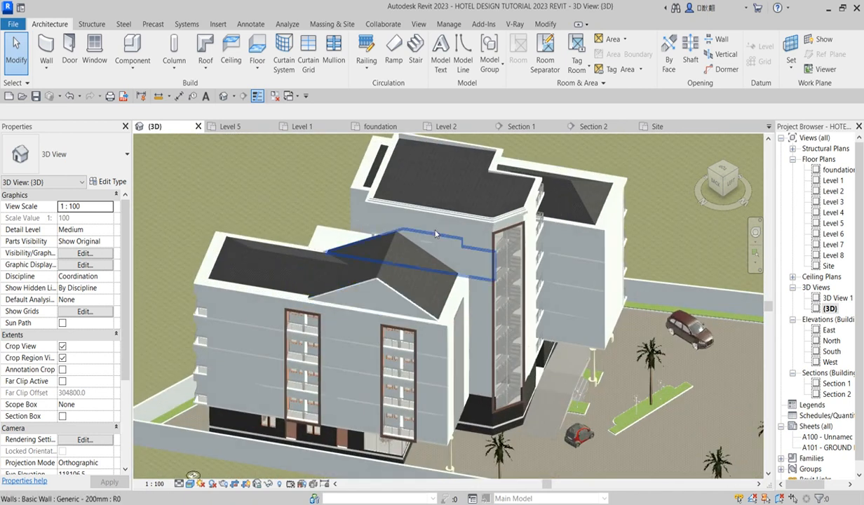
scroll(383, 271, up, 3)
scroll(336, 218, down, 5)
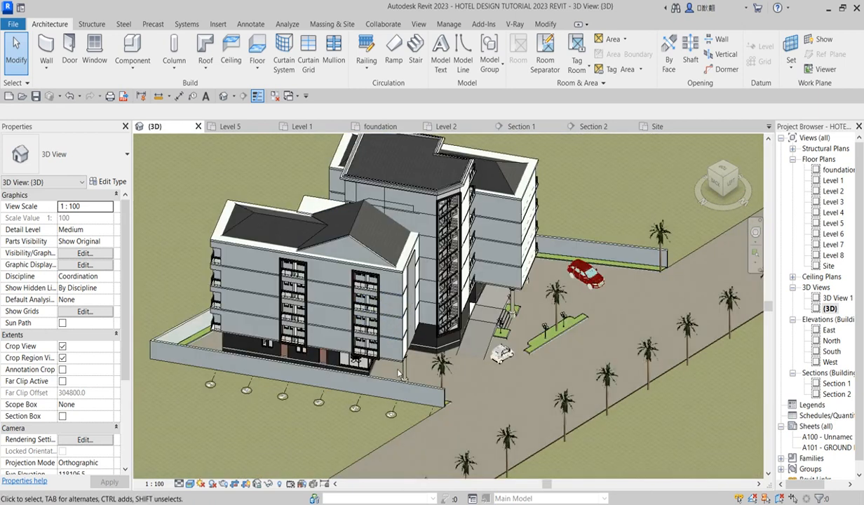
scroll(364, 338, up, 2)
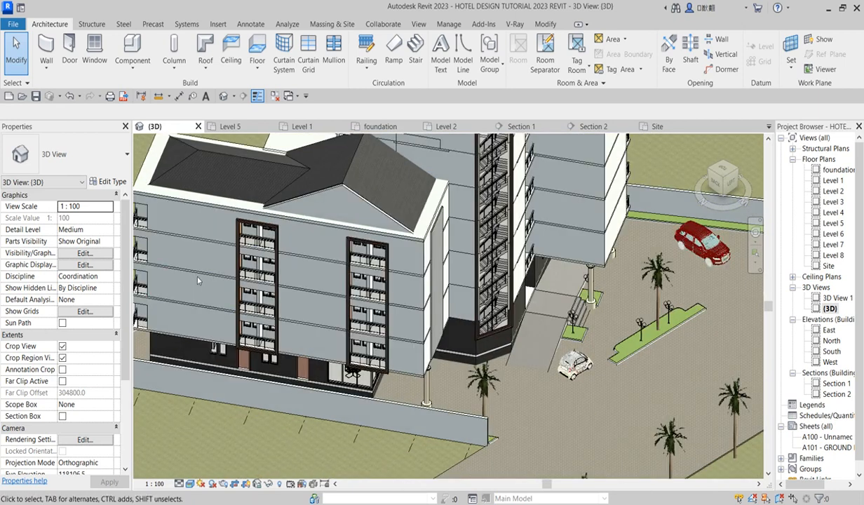
scroll(297, 264, down, 3)
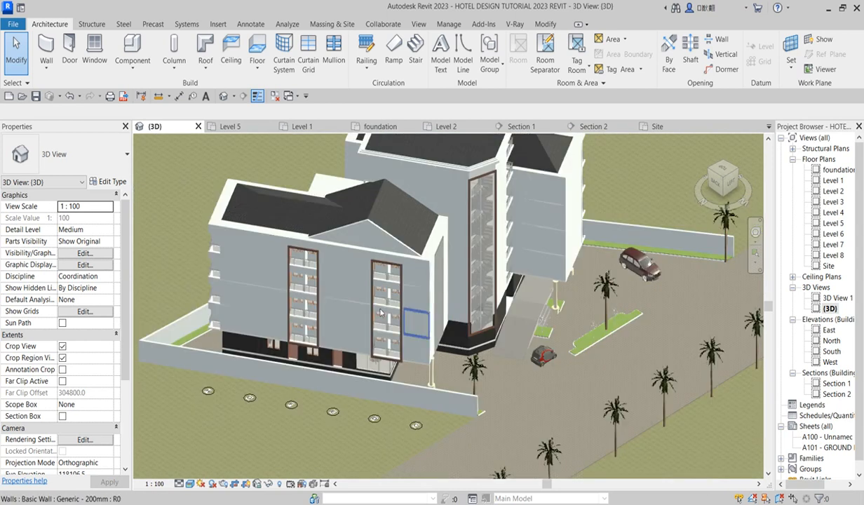
scroll(237, 278, up, 5)
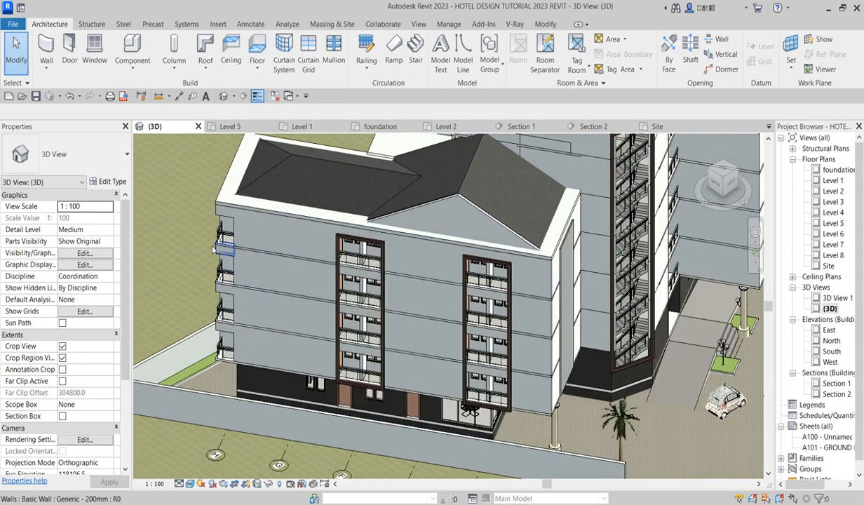
scroll(230, 254, up, 3)
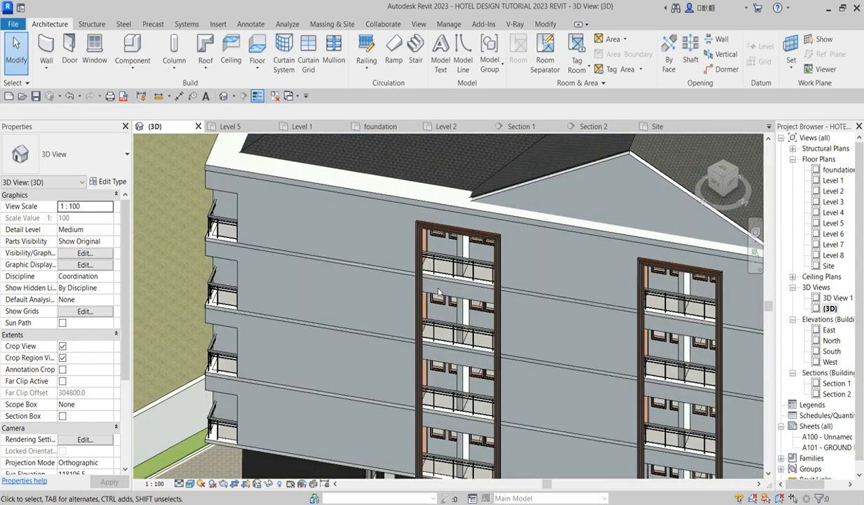
click(451, 294)
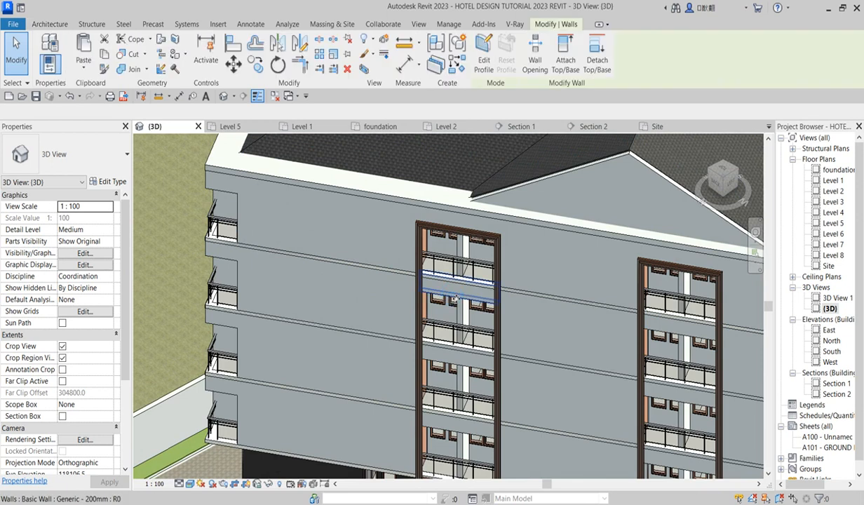
ctrl+click(455, 368)
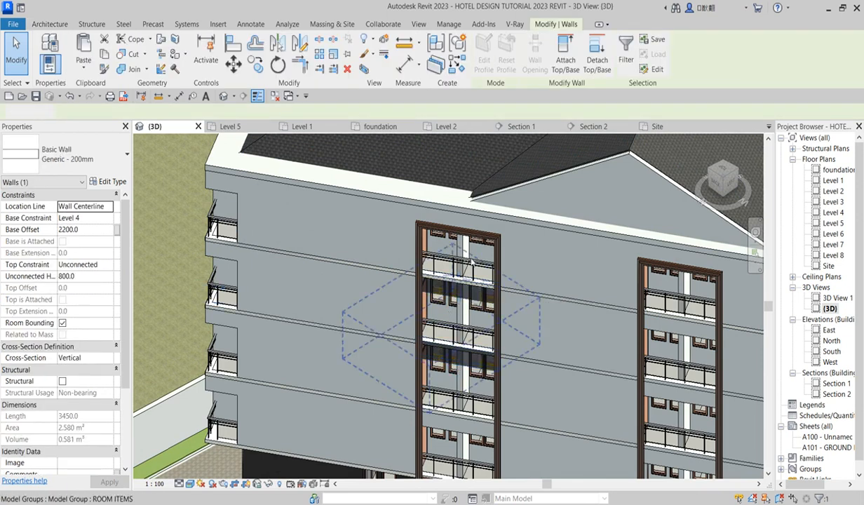
scroll(459, 354, down, 4)
scroll(462, 351, up, 5)
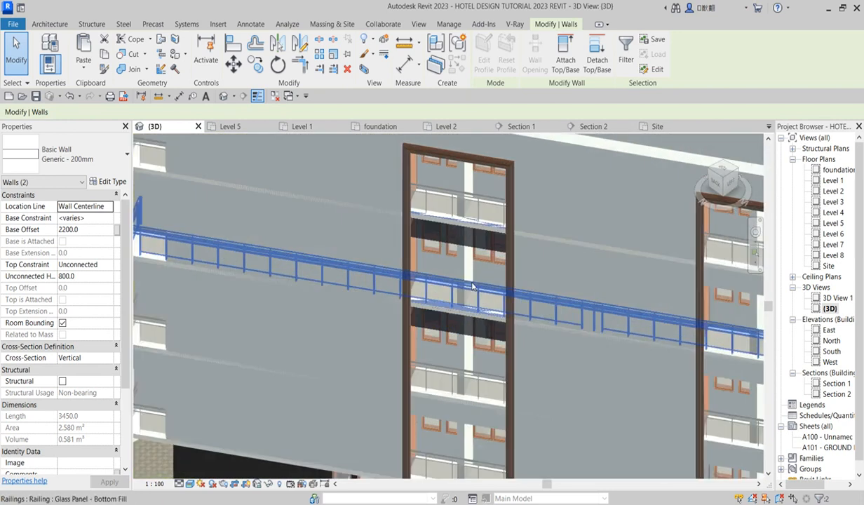
scroll(490, 323, down, 4)
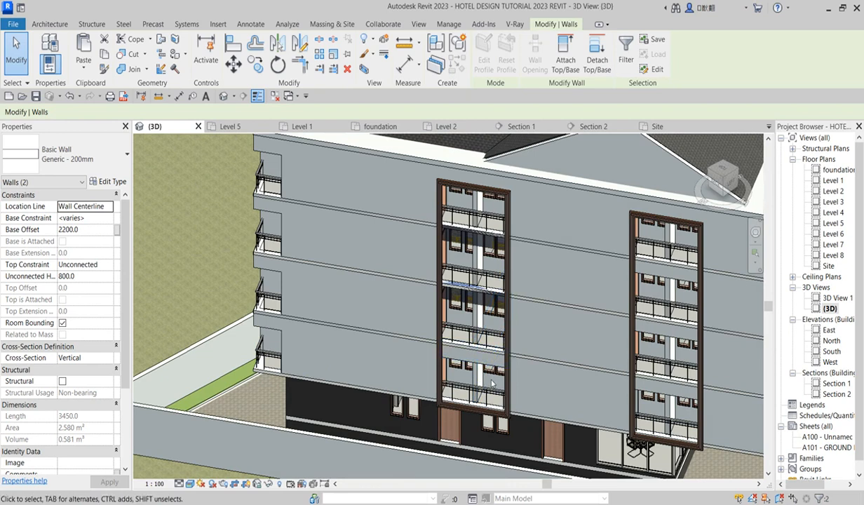
scroll(470, 361, up, 5)
ctrl+click(460, 359)
scroll(491, 364, down, 5)
scroll(585, 383, up, 5)
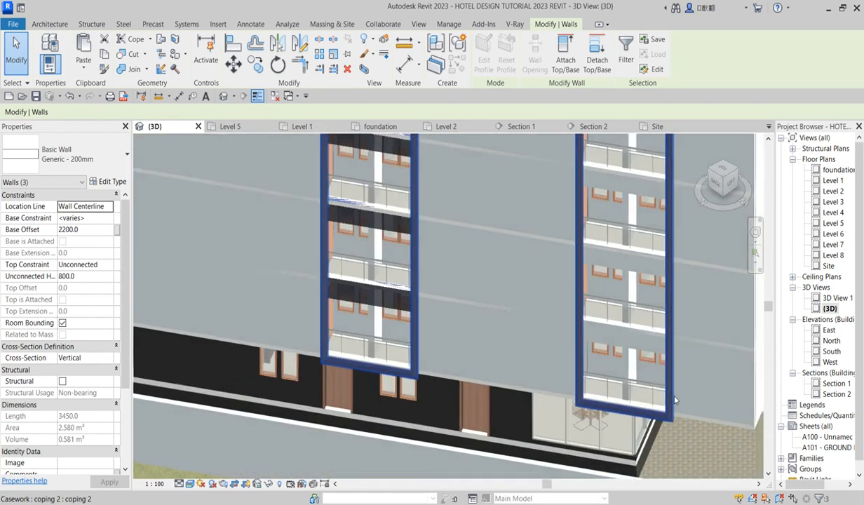
ctrl+click(627, 343)
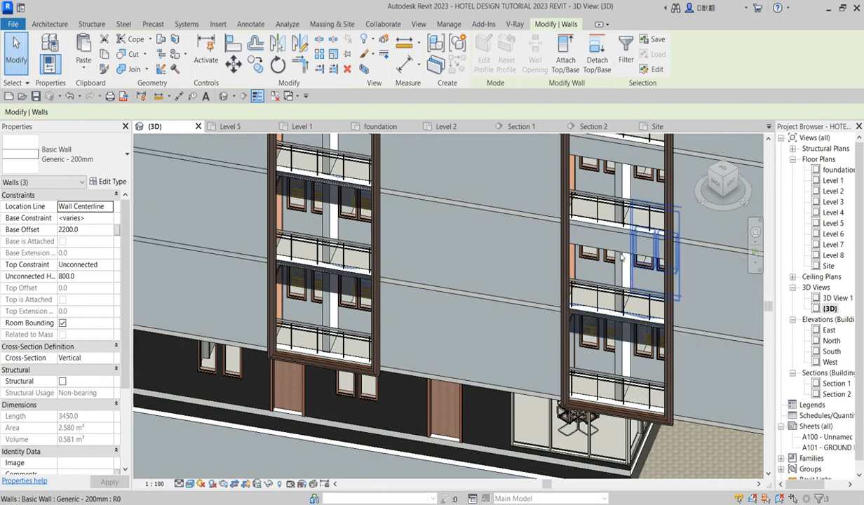
ctrl+click(621, 255)
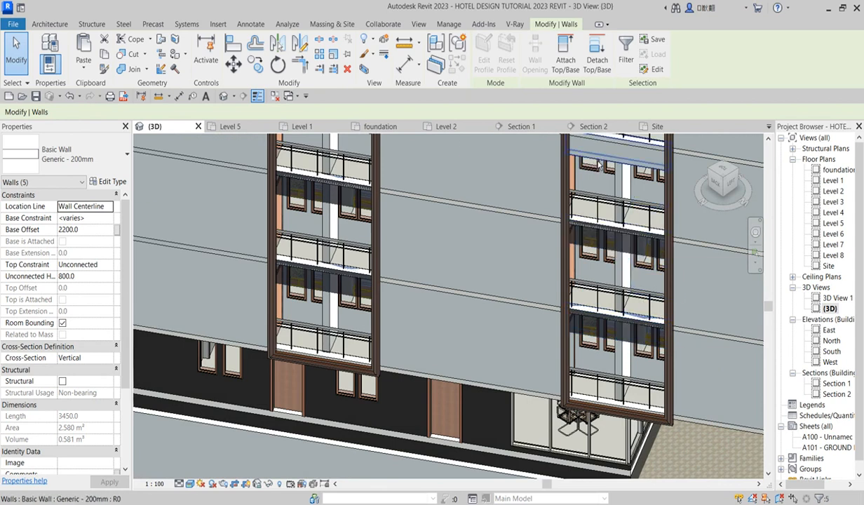
- Select the six short wall bands between the balcony floors inside both framed bays of the rear facade
double_click(595, 160)
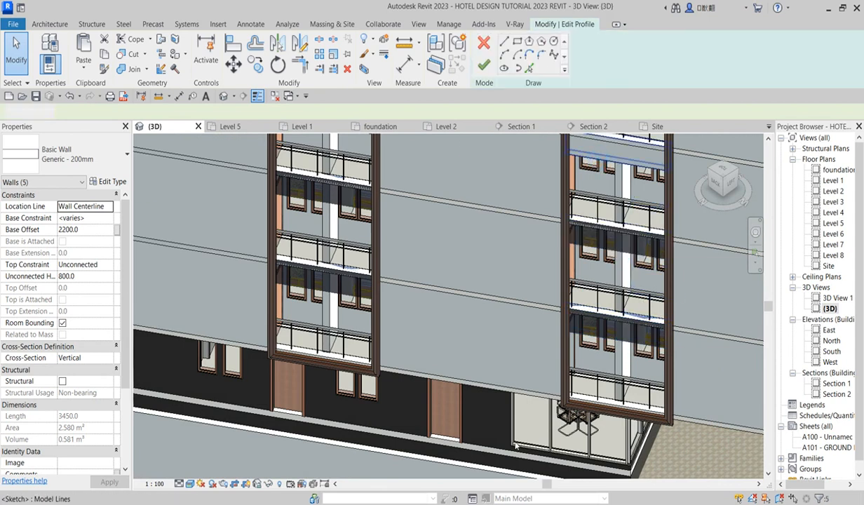
scroll(515, 445, down, 3)
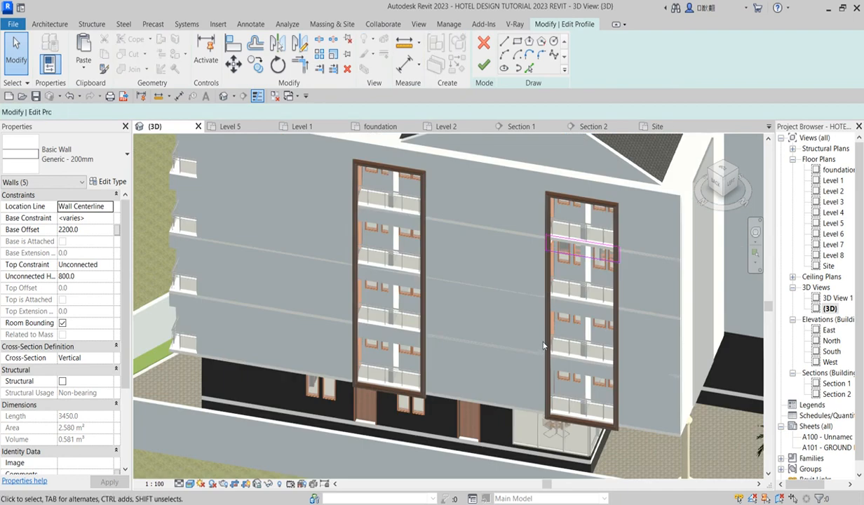
click(485, 65)
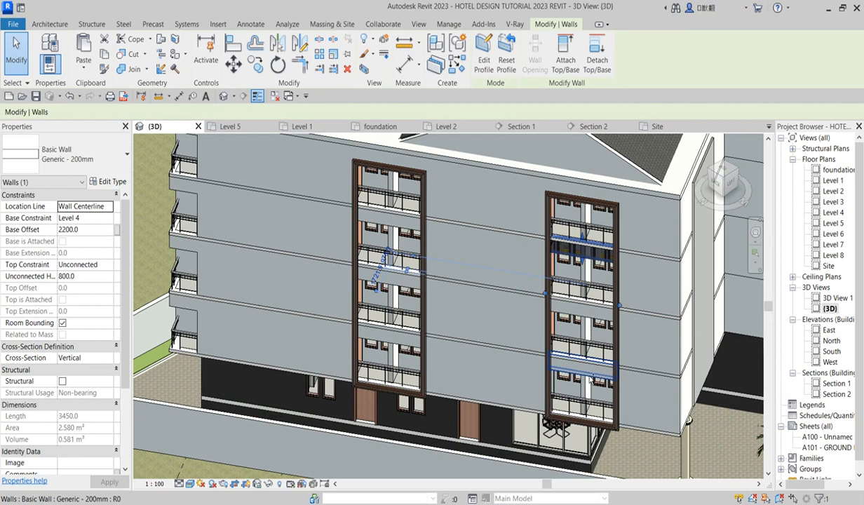
ctrl+click(591, 376)
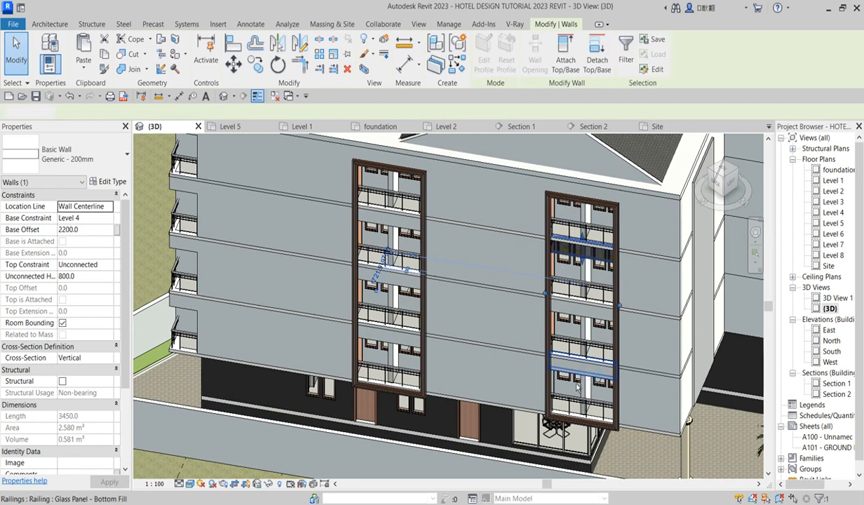
ctrl+click(591, 319)
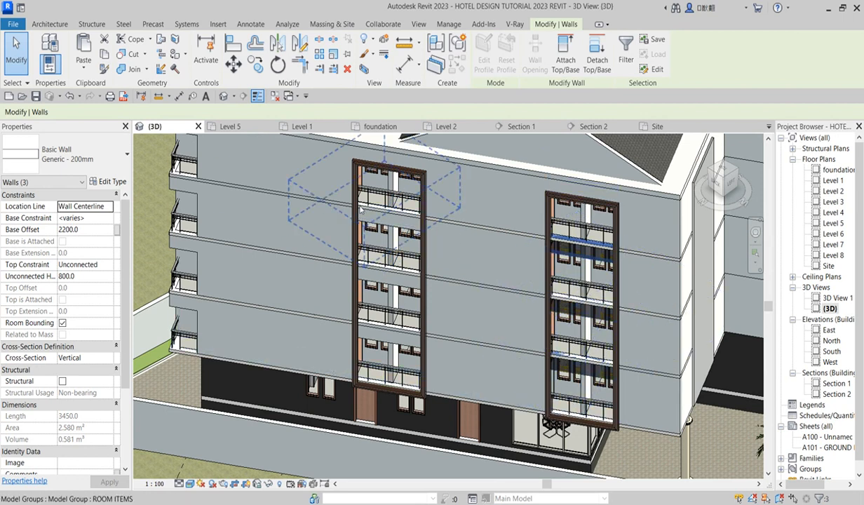
ctrl+click(405, 287)
ctrl+click(394, 346)
ctrl+click(396, 345)
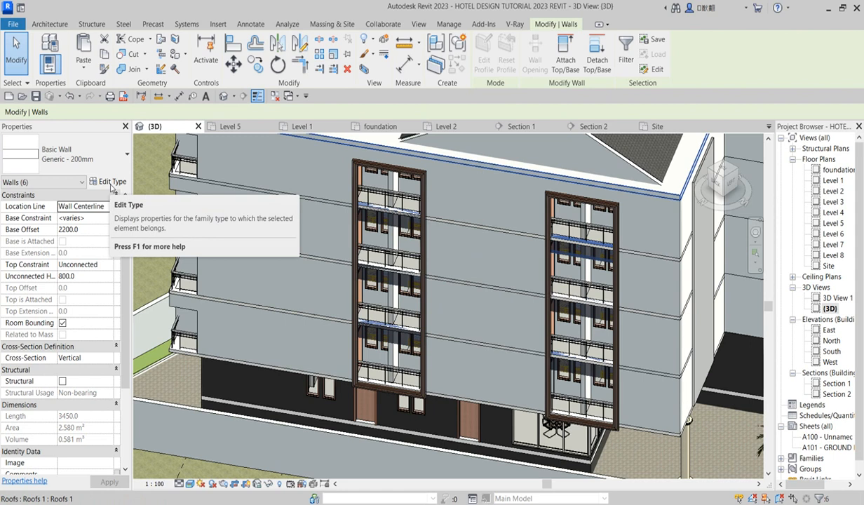
- Duplicate the selected walls' Generic - 200mm type, keeping the suggested name
click(111, 184)
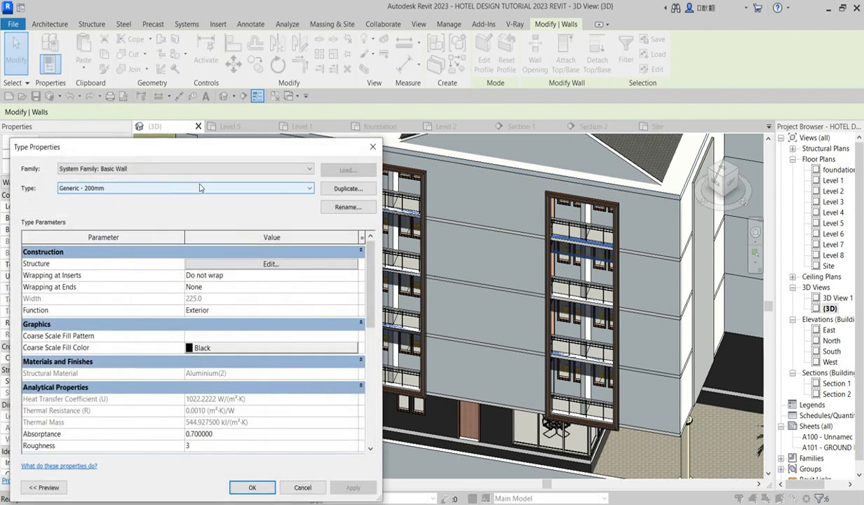
click(371, 189)
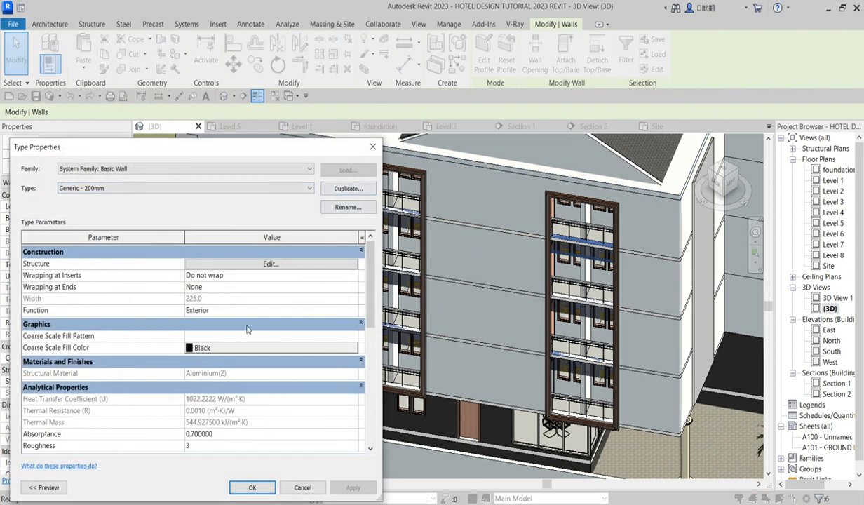
click(348, 190)
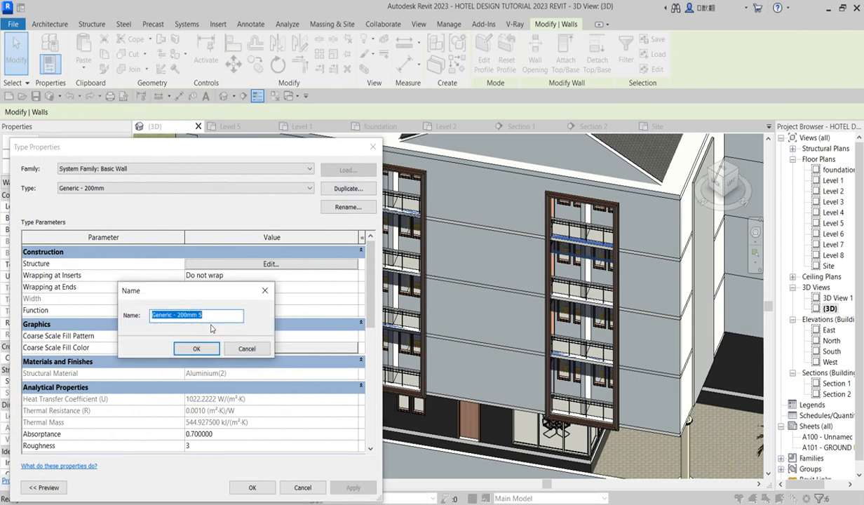
click(196, 349)
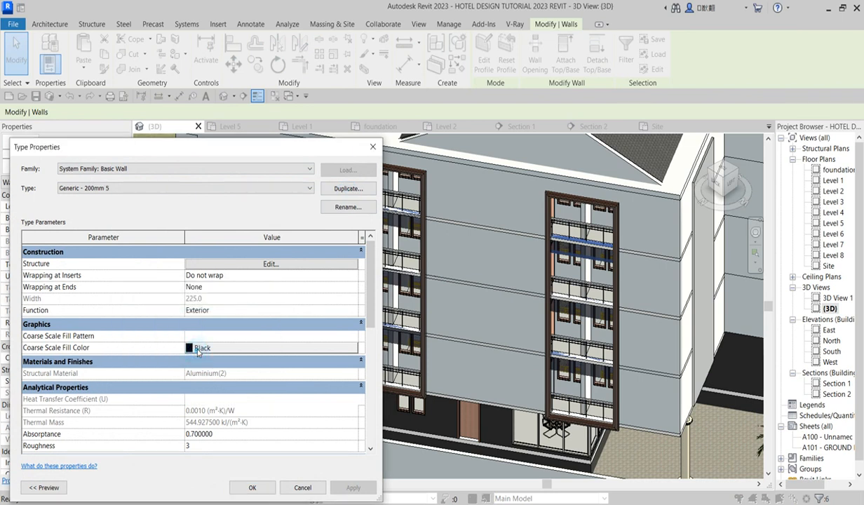
- Open the new wall type's layer structure and duplicate the structure layer's Aluminium(2) material together with its assets
click(270, 264)
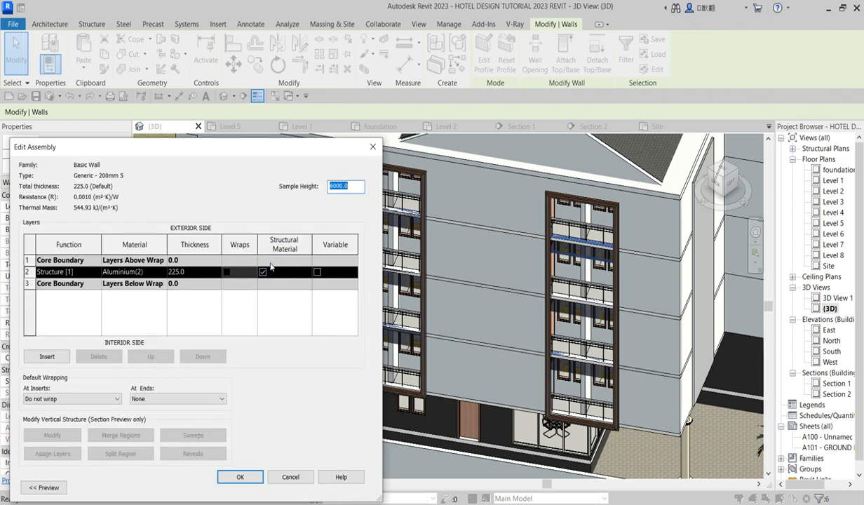
click(162, 273)
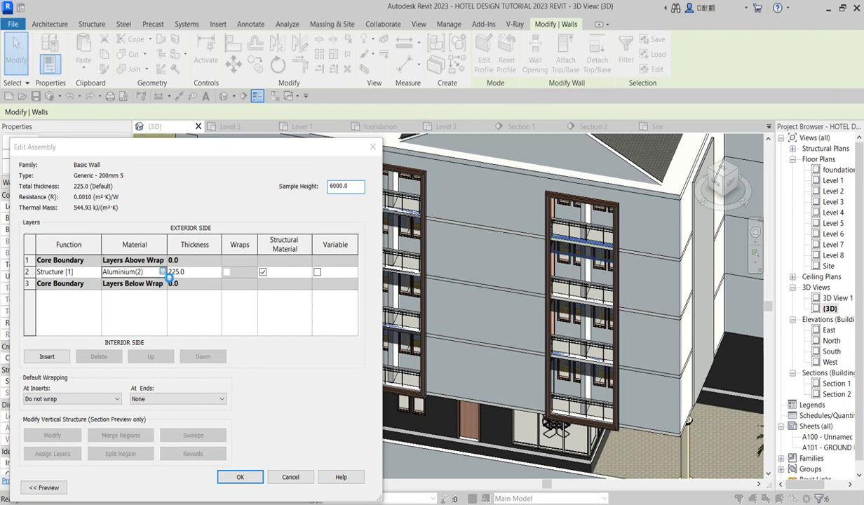
click(162, 271)
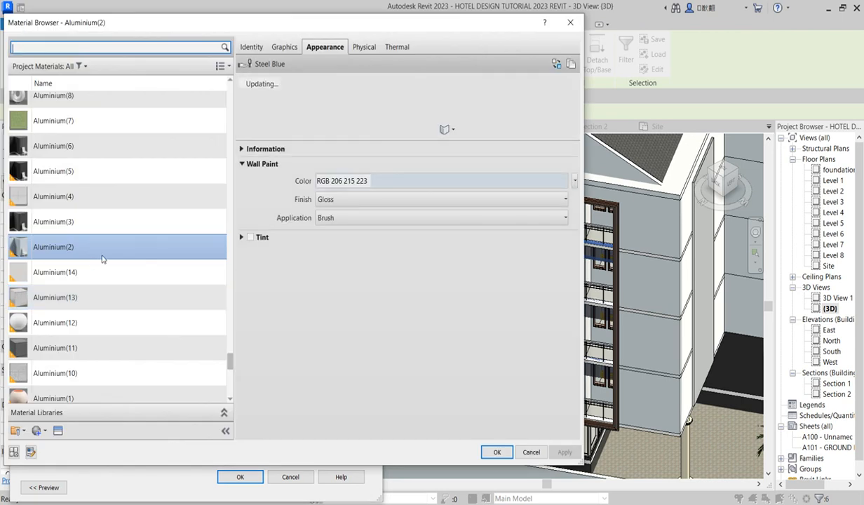
click(106, 253)
right_click(105, 253)
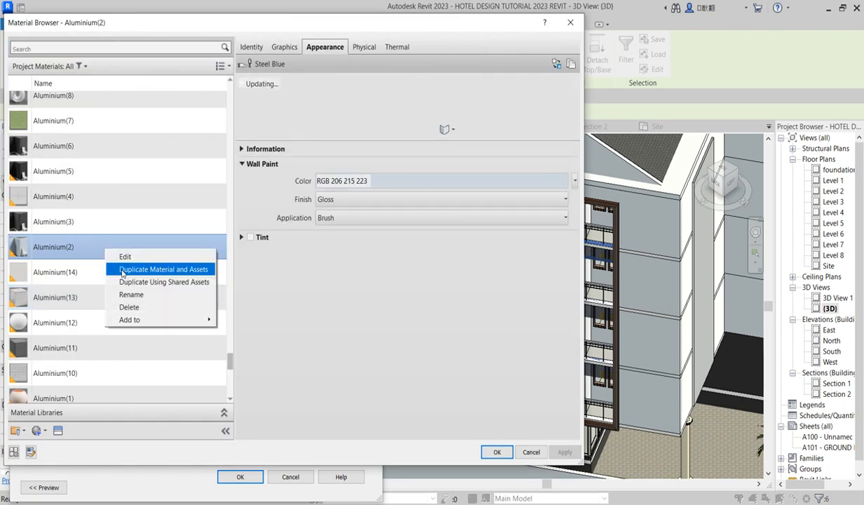
click(131, 268)
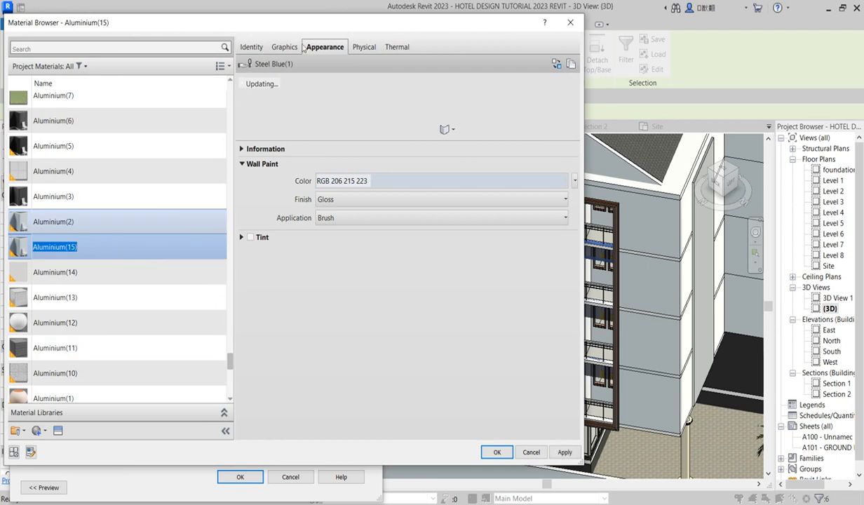
- Replace the duplicated material's appearance with the Dark Gray asset from the Appearance Library's glossy wall paints
click(284, 48)
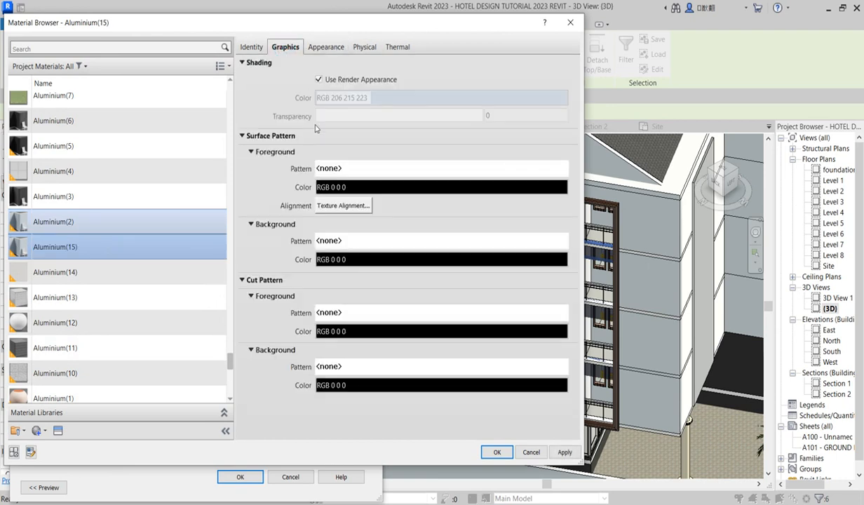
click(326, 48)
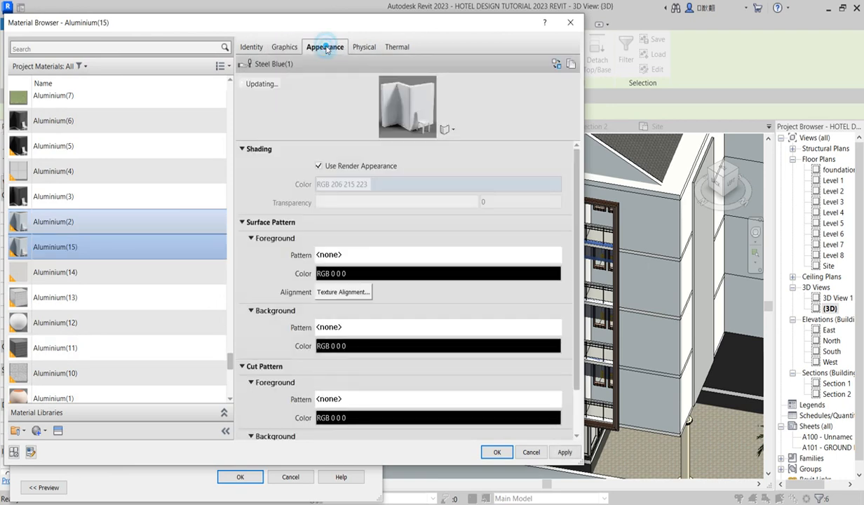
click(557, 64)
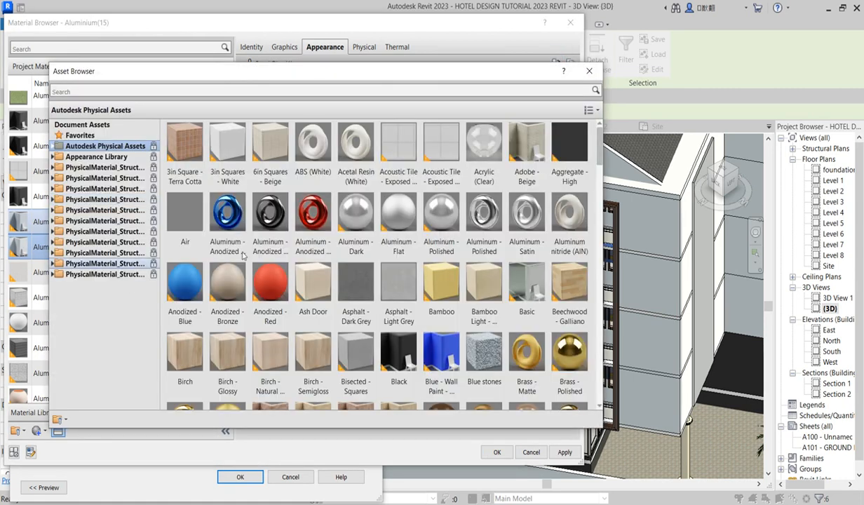
click(52, 156)
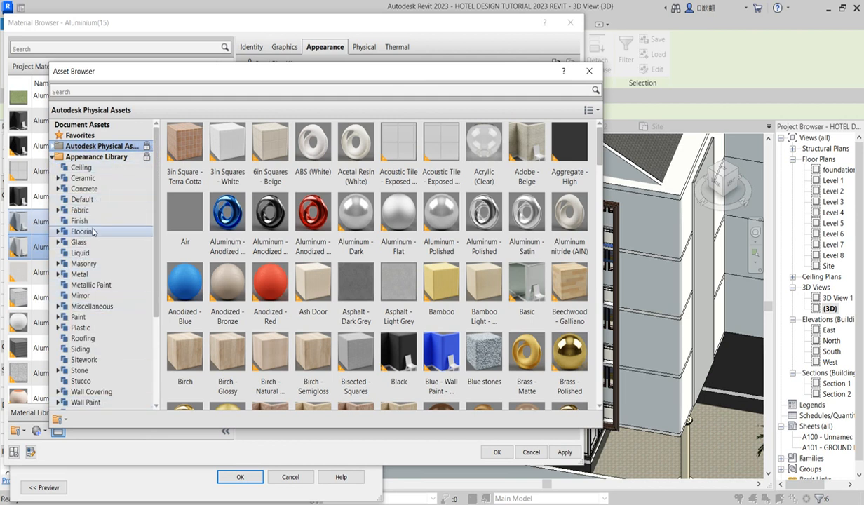
scroll(98, 336, down, 3)
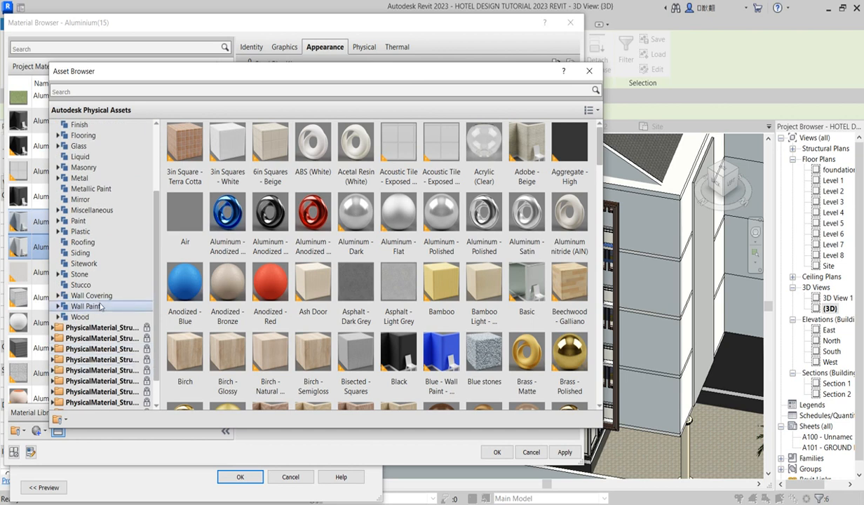
scroll(95, 302, up, 3)
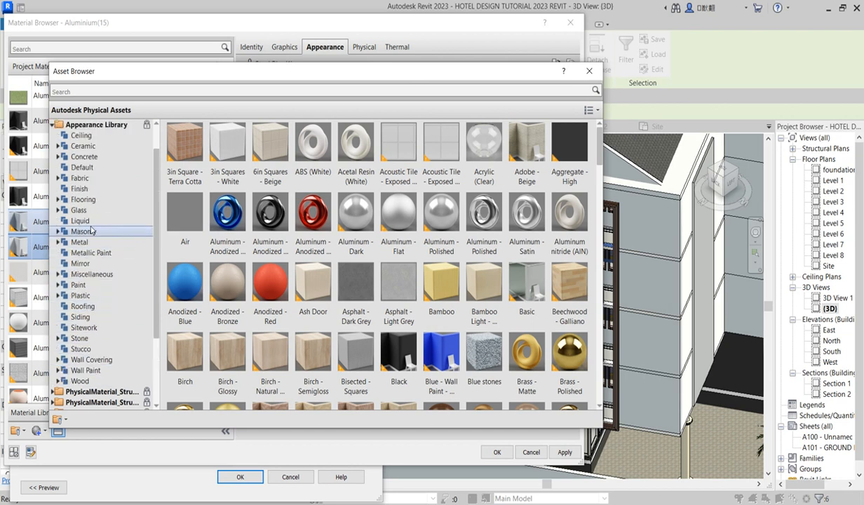
scroll(81, 309, down, 1)
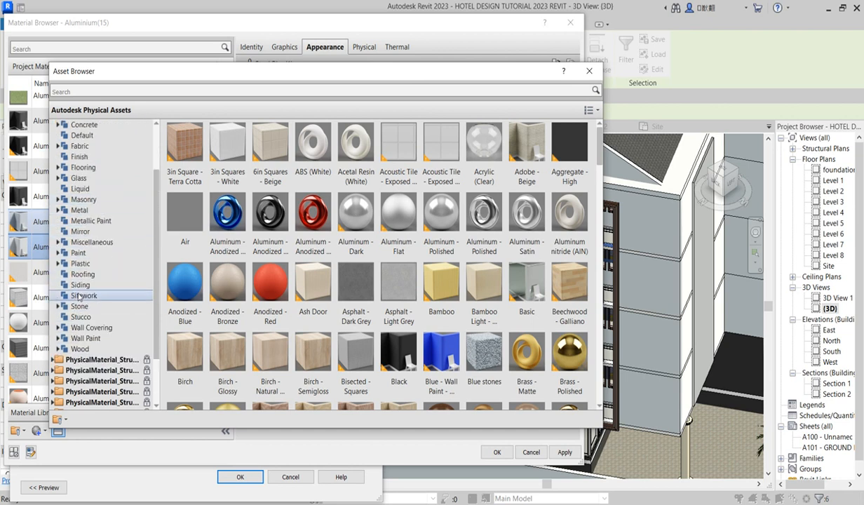
click(88, 338)
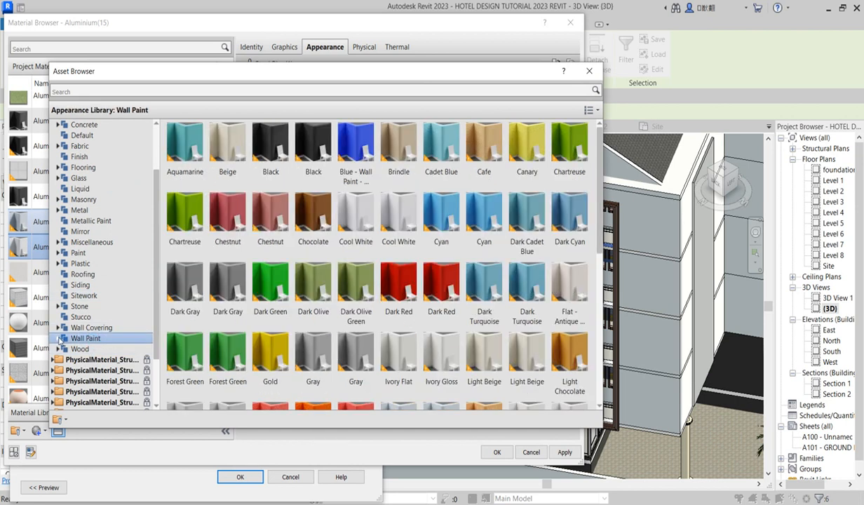
click(59, 339)
click(85, 349)
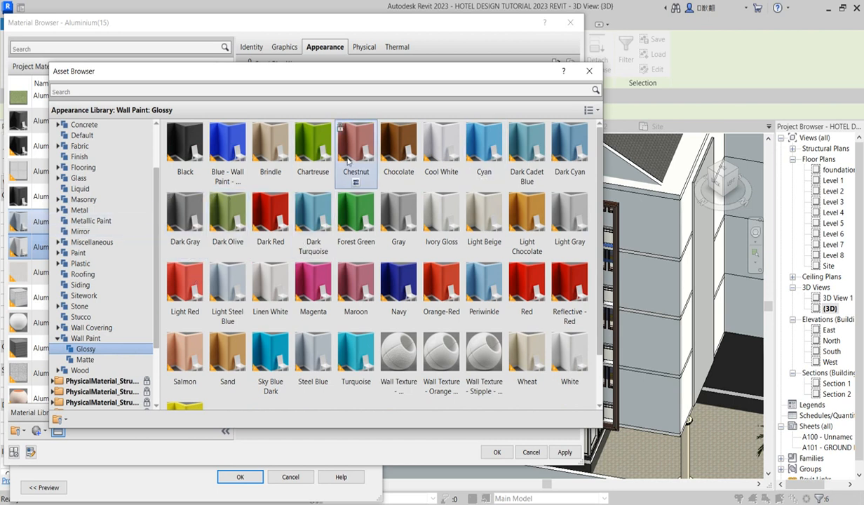
scroll(442, 233, down, 1)
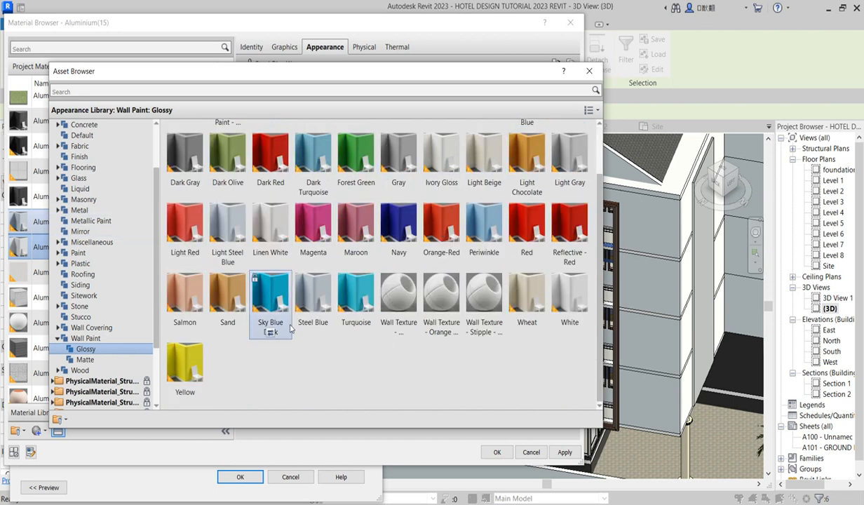
scroll(320, 280, up, 1)
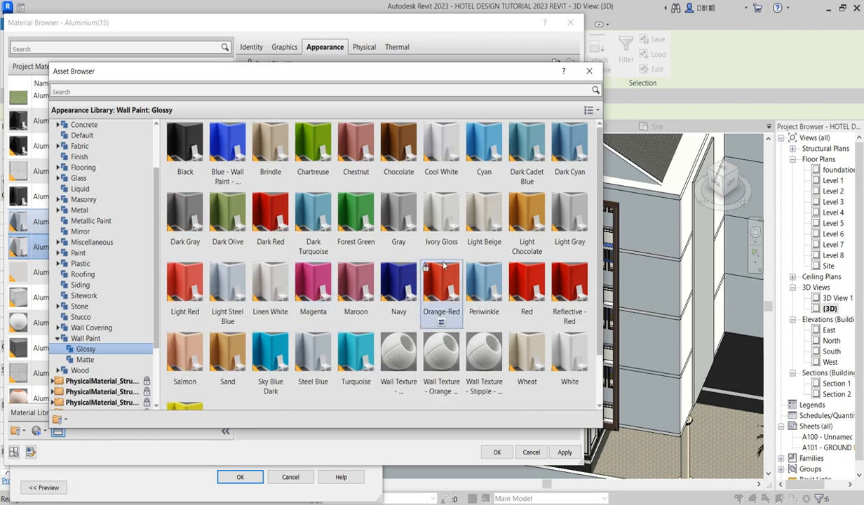
click(589, 73)
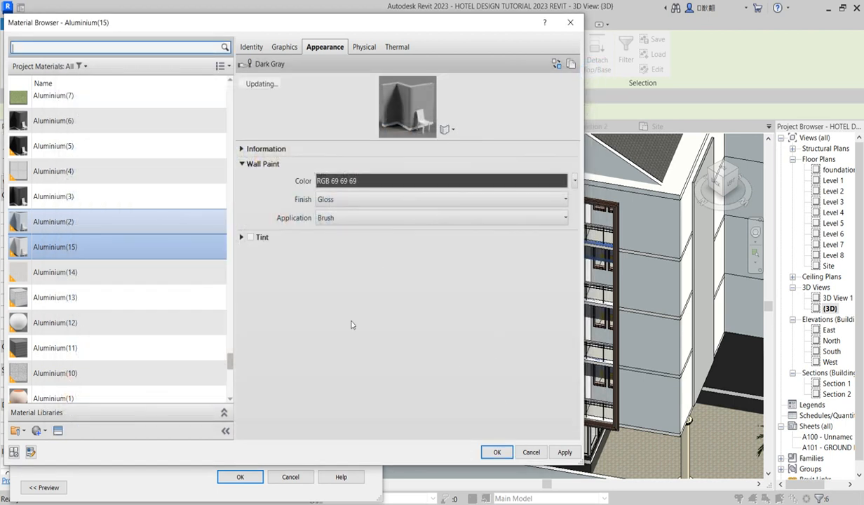
- Assign the dark gray material to the wall type's structure layer, apply the type to the selected balcony walls and clear the selection
click(497, 453)
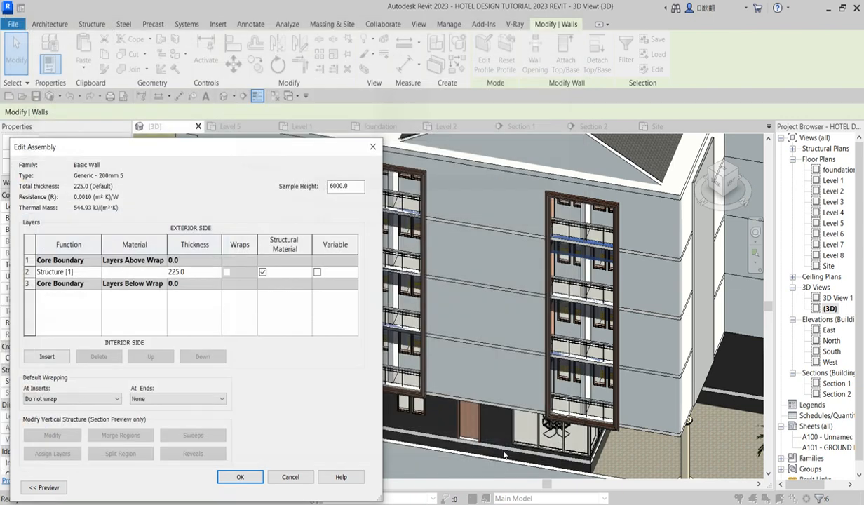
click(240, 477)
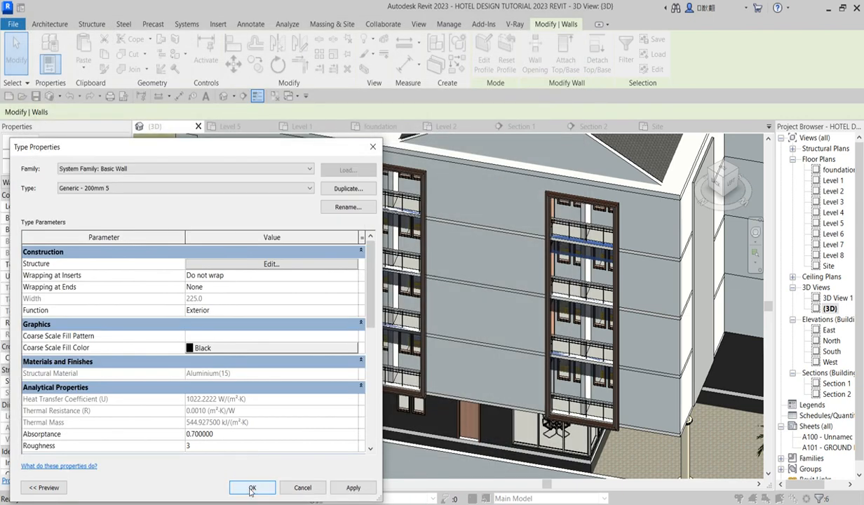
click(246, 485)
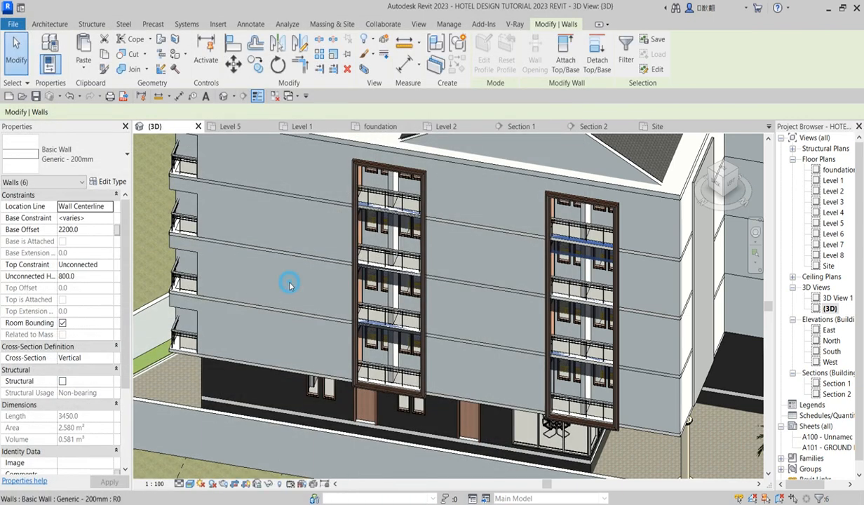
key(Escape)
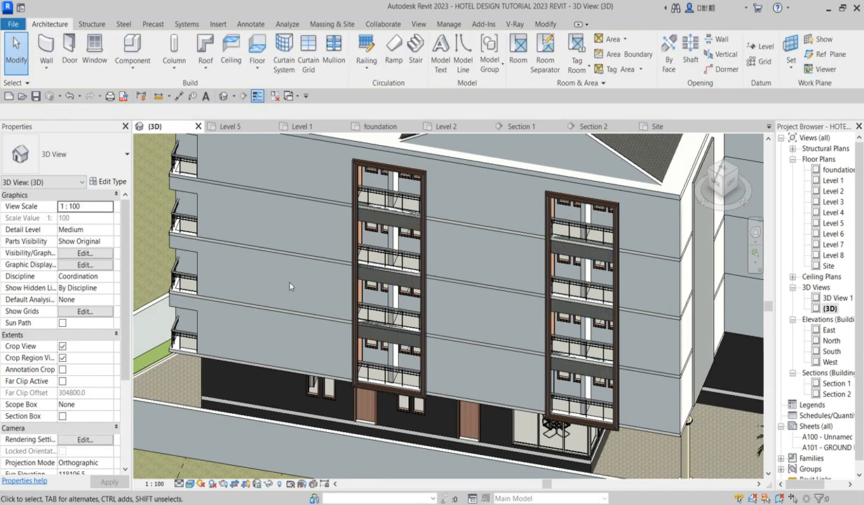
- Select the short front and side wall bands above the stacked corner balconies at the end of the hotel wing
scroll(545, 327, down, 2)
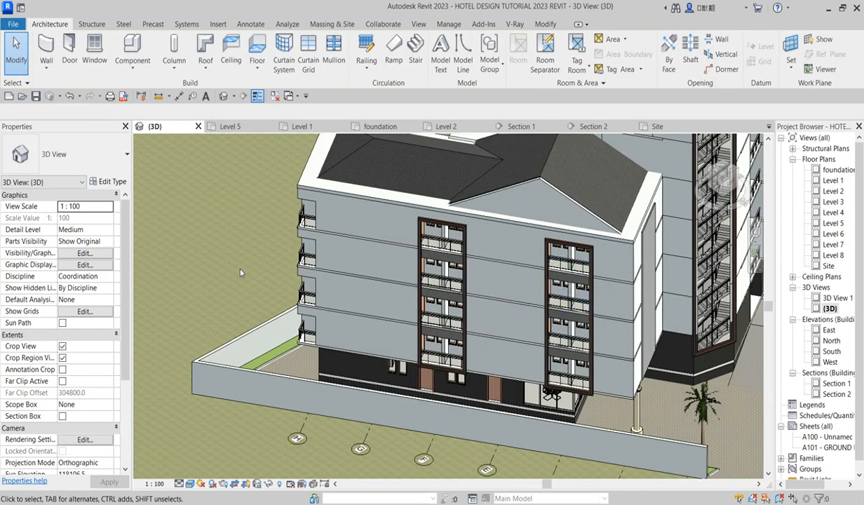
scroll(272, 234, up, 2)
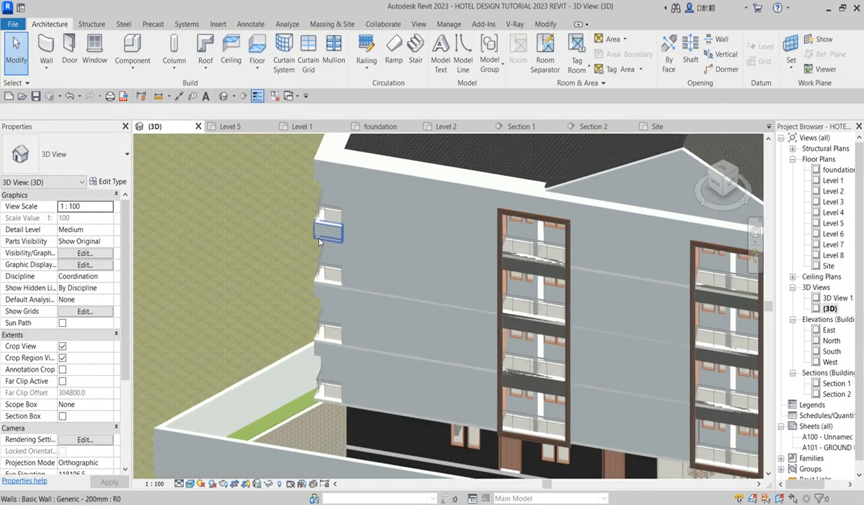
click(714, 176)
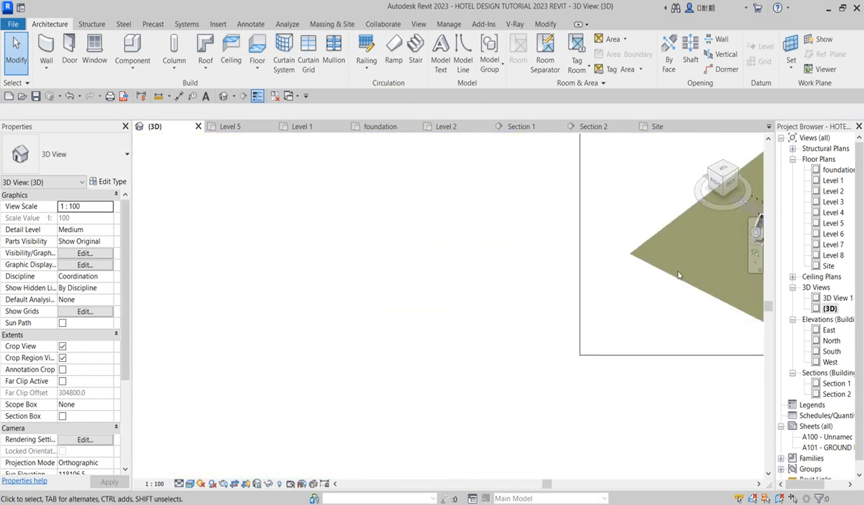
scroll(448, 330, up, 10)
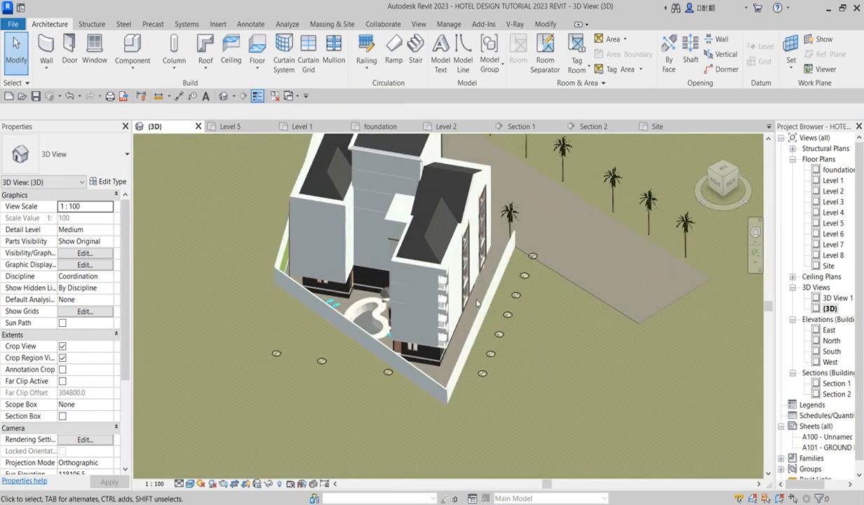
scroll(430, 319, up, 5)
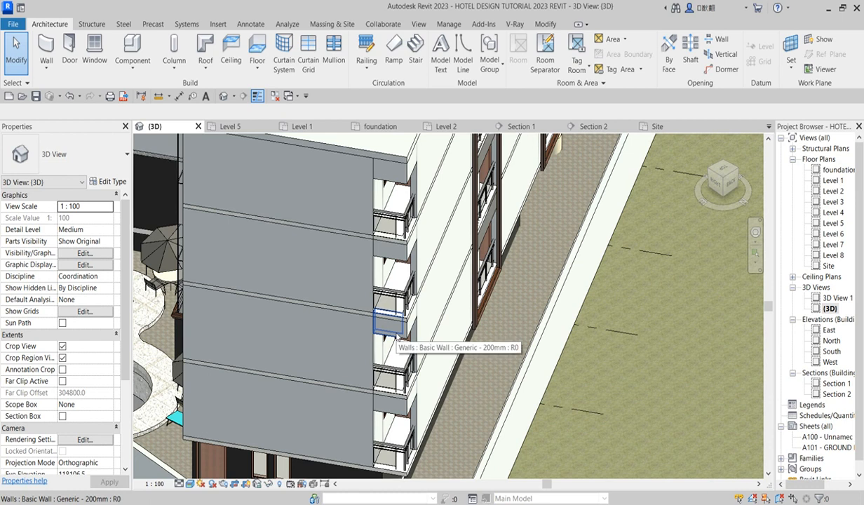
click(396, 336)
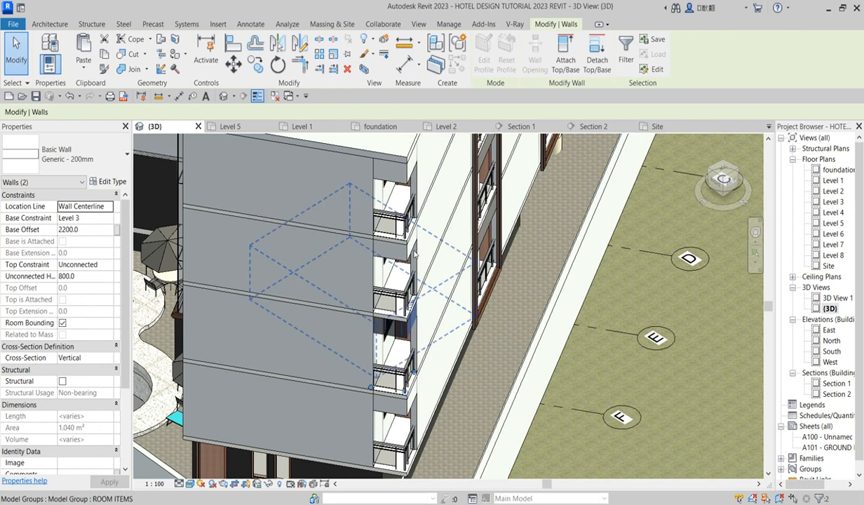
ctrl+click(398, 415)
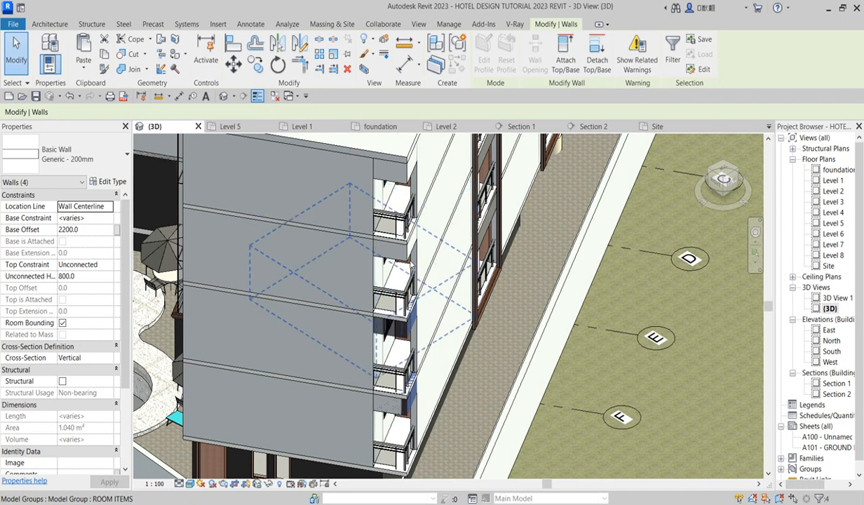
scroll(399, 238, up, 3)
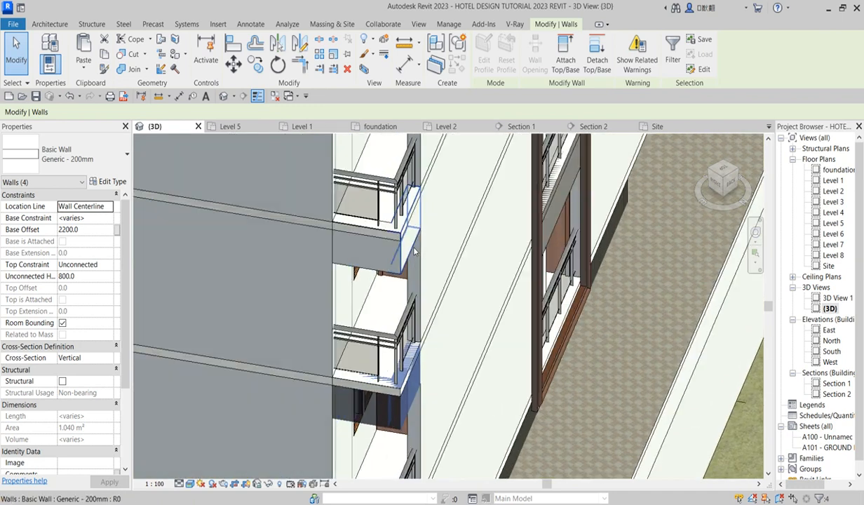
ctrl+click(393, 276)
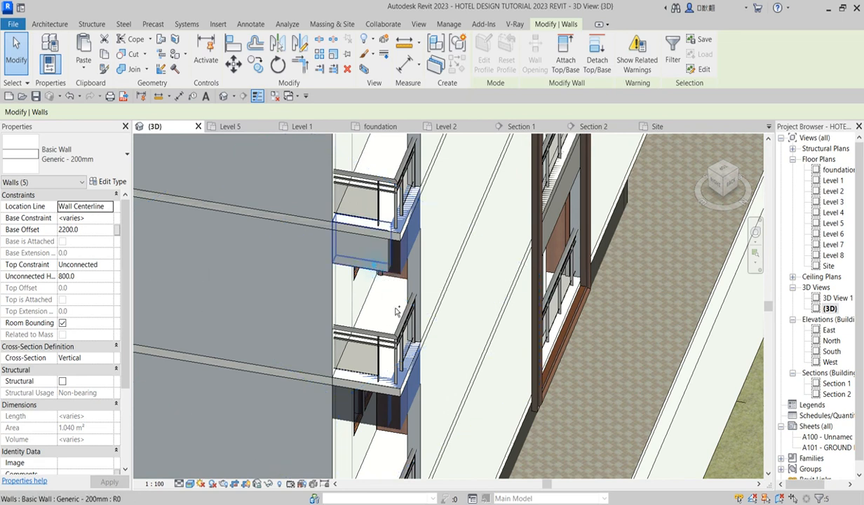
scroll(451, 279, down, 6)
scroll(418, 212, up, 5)
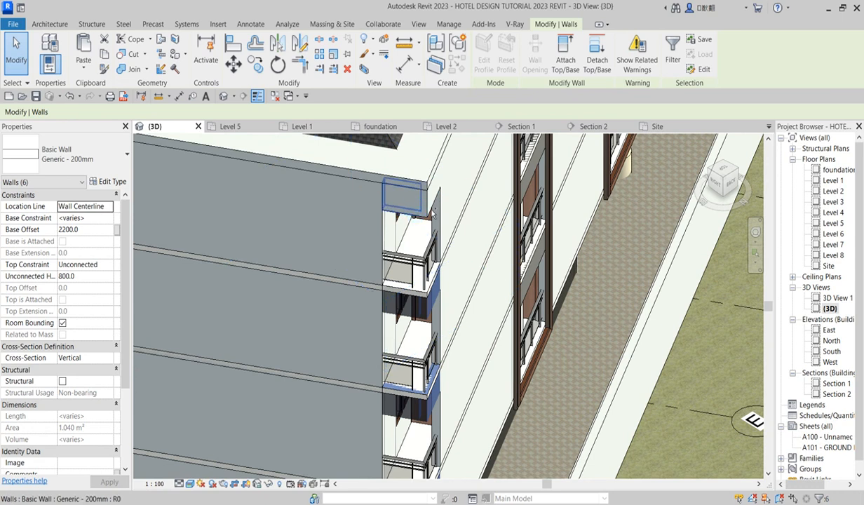
ctrl+click(415, 213)
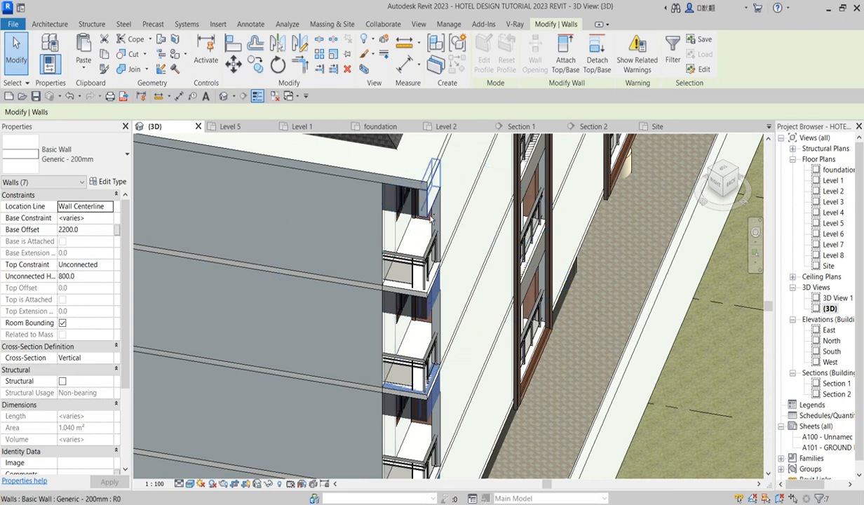
- Apply the Generic - 200mm 5 wall type to the selected corner balcony wall bands and clear the selection
scroll(446, 281, down, 3)
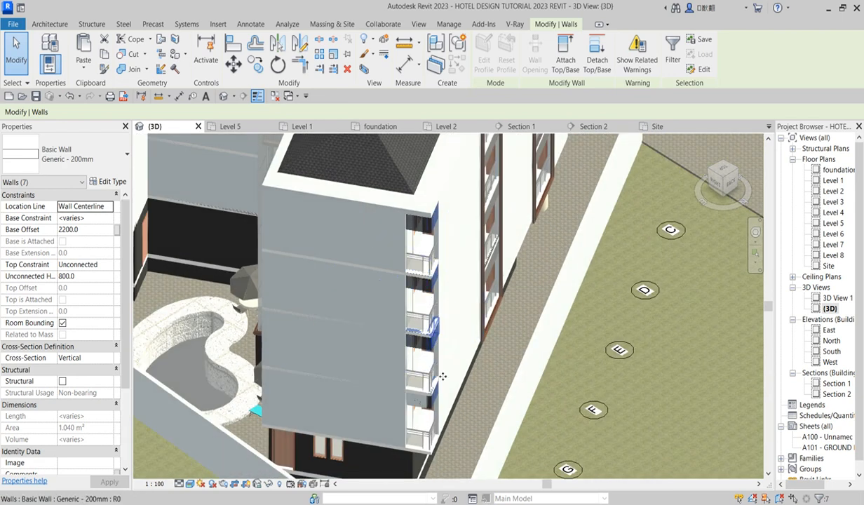
scroll(440, 366, down, 2)
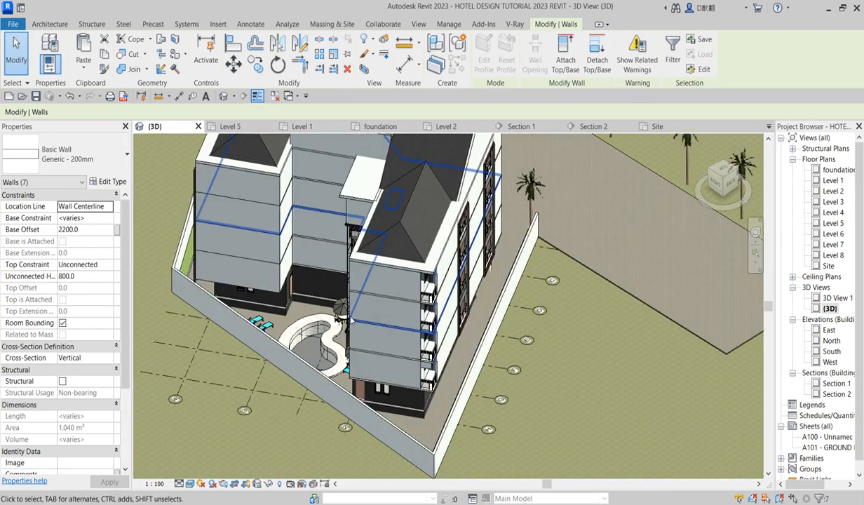
click(106, 157)
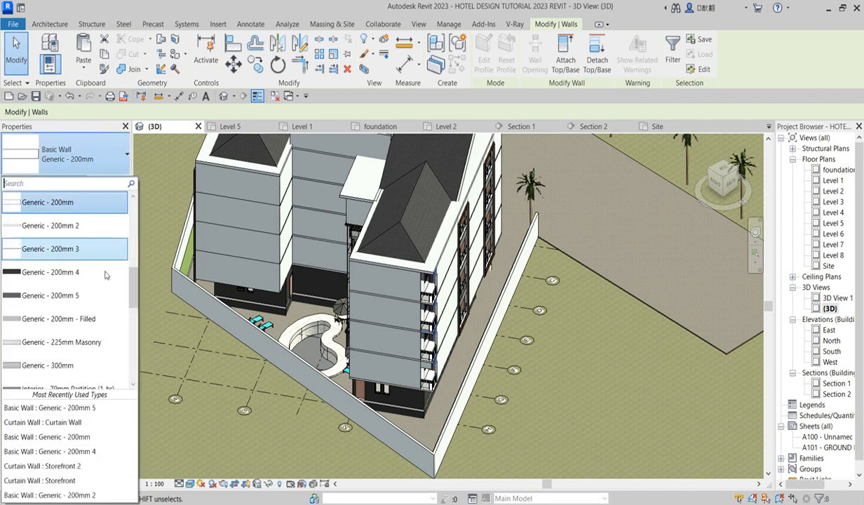
click(75, 408)
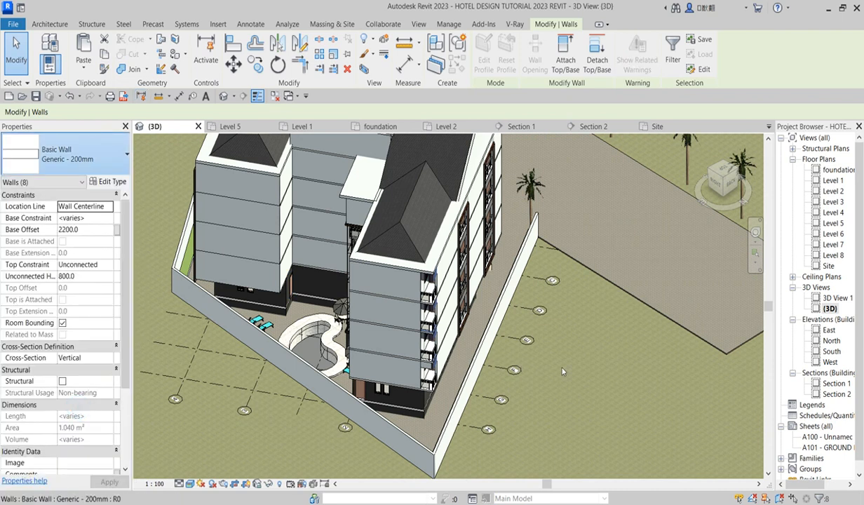
click(545, 348)
scroll(460, 288, up, 3)
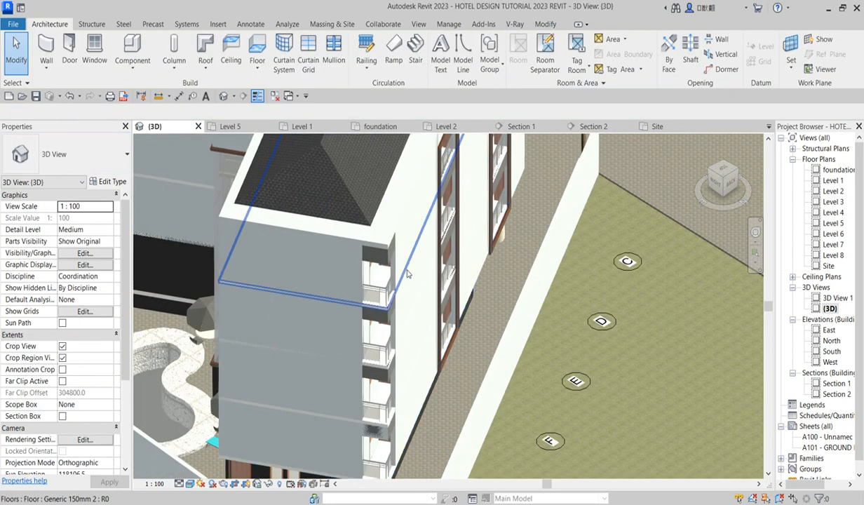
scroll(411, 276, down, 5)
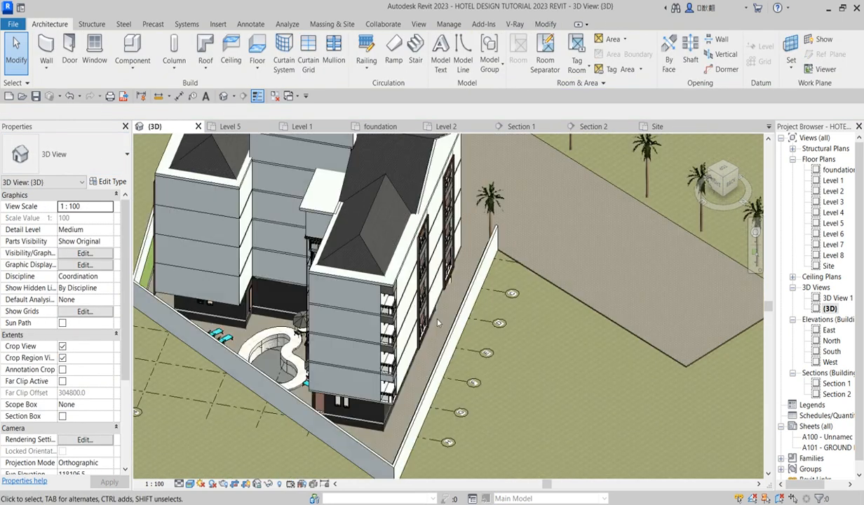
- On the front facade, select the wall bands of the narrow end bay and the lower middle-bay bands for the Generic - 200mm 5 type
click(714, 176)
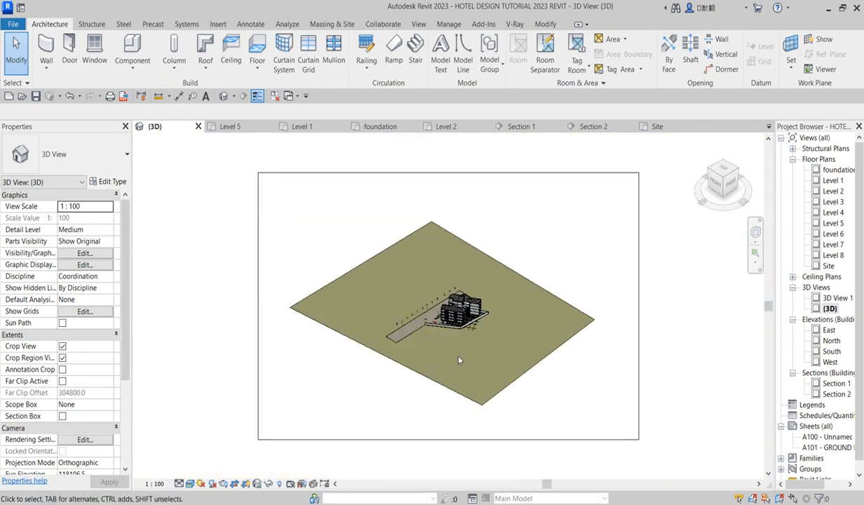
scroll(462, 302, up, 10)
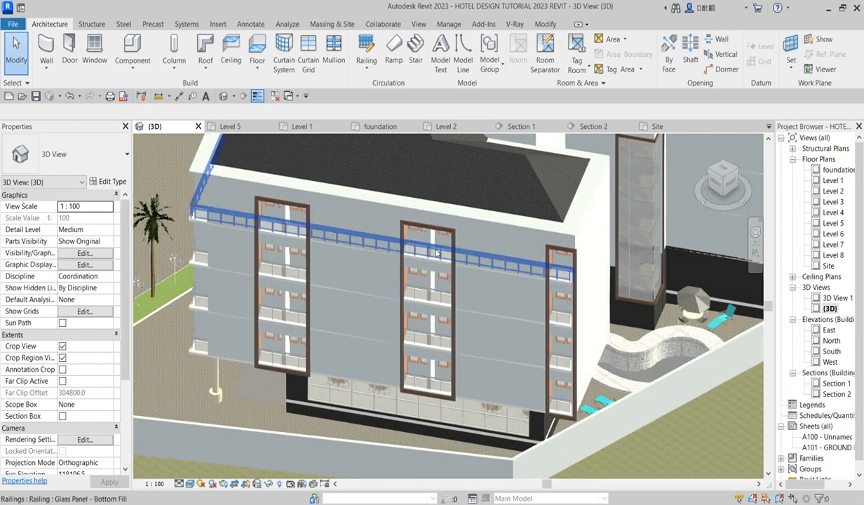
scroll(588, 289, up, 4)
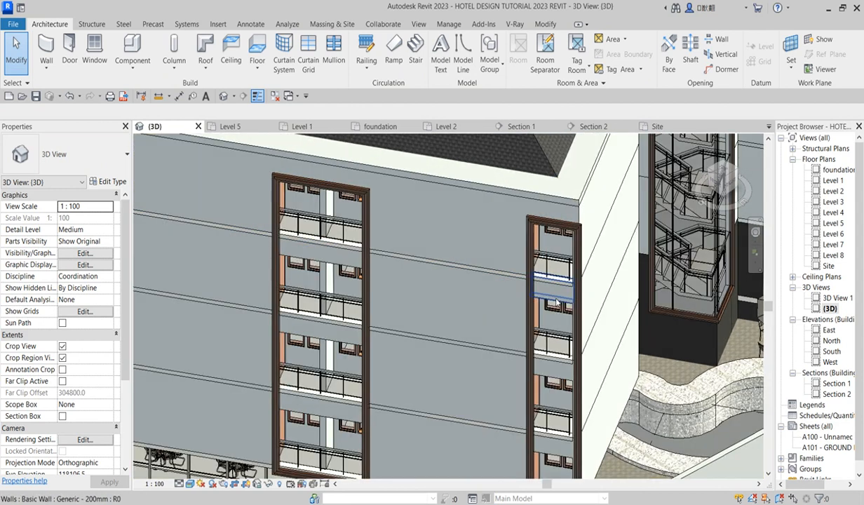
click(547, 364)
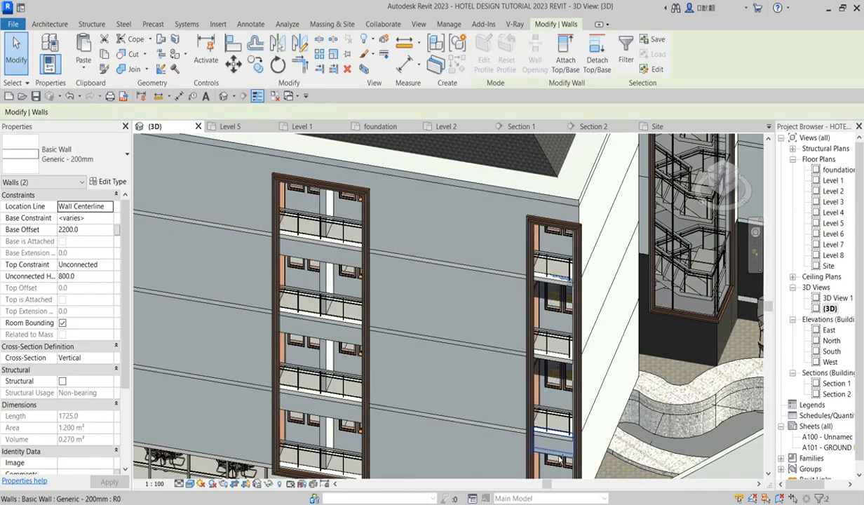
ctrl+click(331, 420)
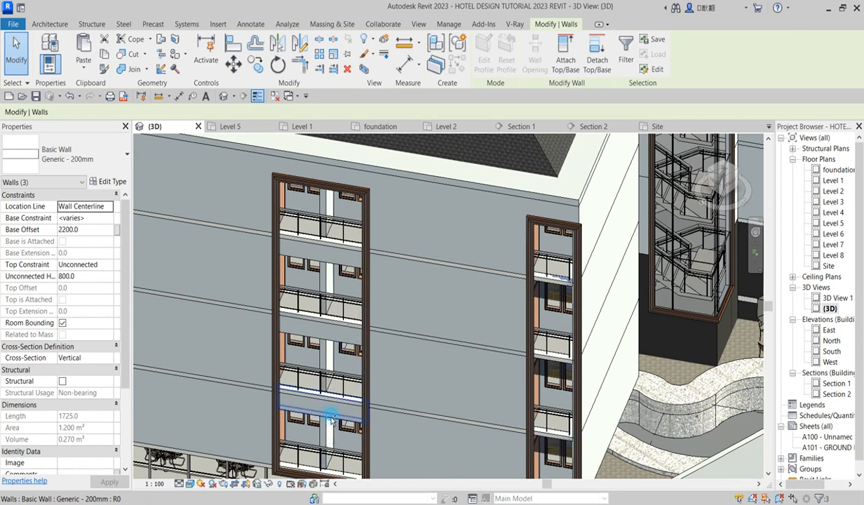
ctrl+click(338, 345)
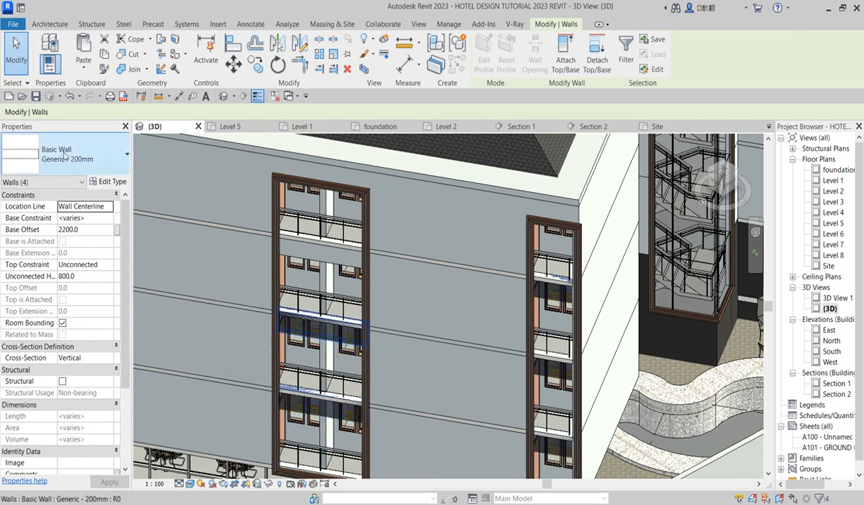
click(103, 162)
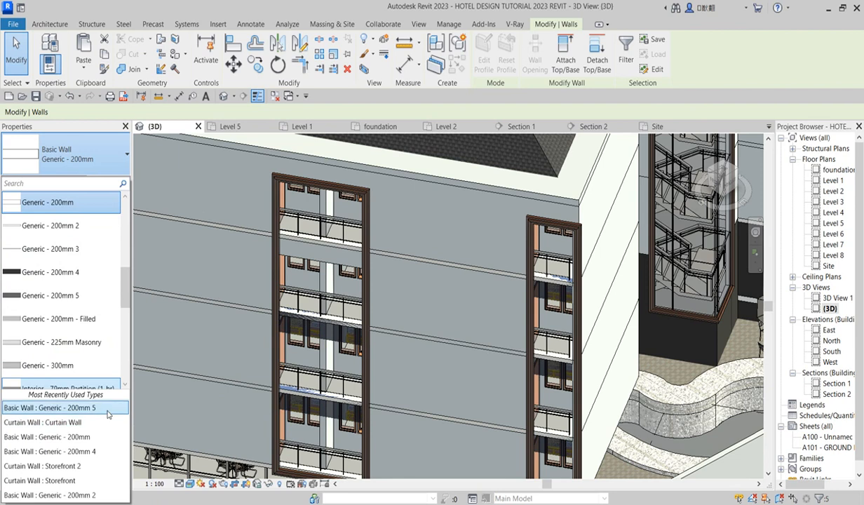
- Apply the Generic - 200mm 5 type to the middle bay's top band and the three wall bands of the far balcony bay
click(317, 261)
scroll(490, 320, down, 2)
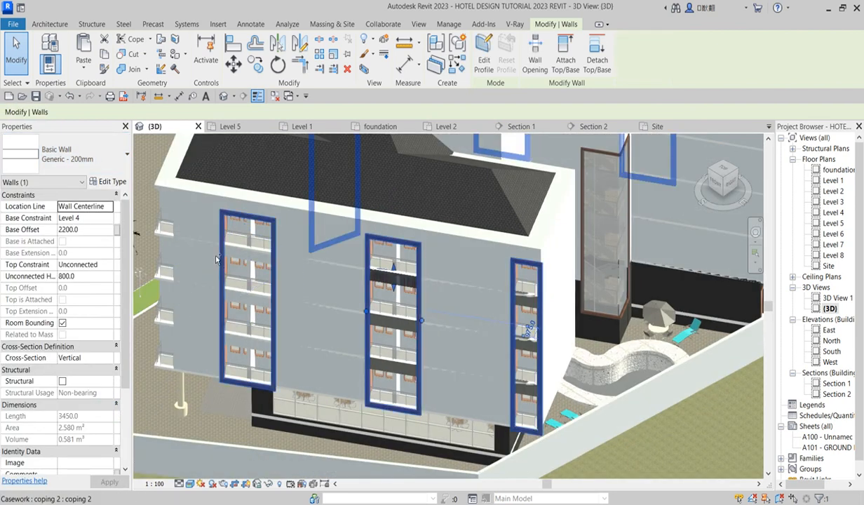
scroll(241, 263, up, 2)
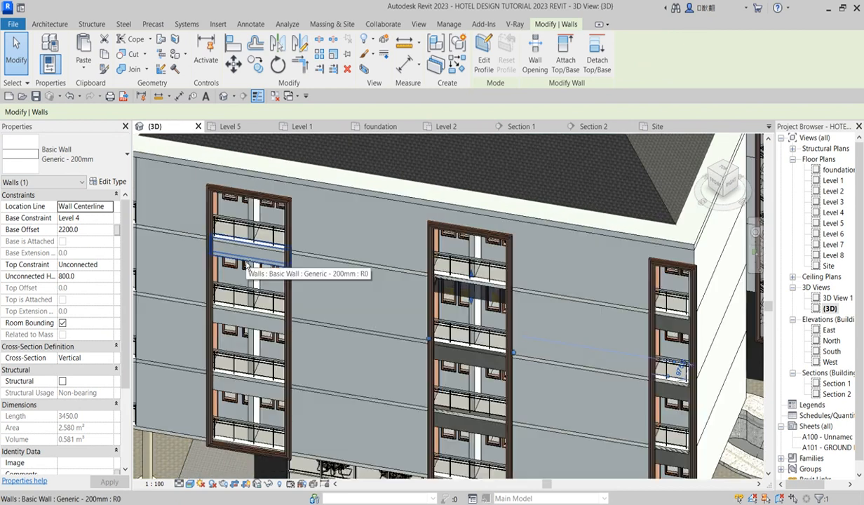
ctrl+click(242, 330)
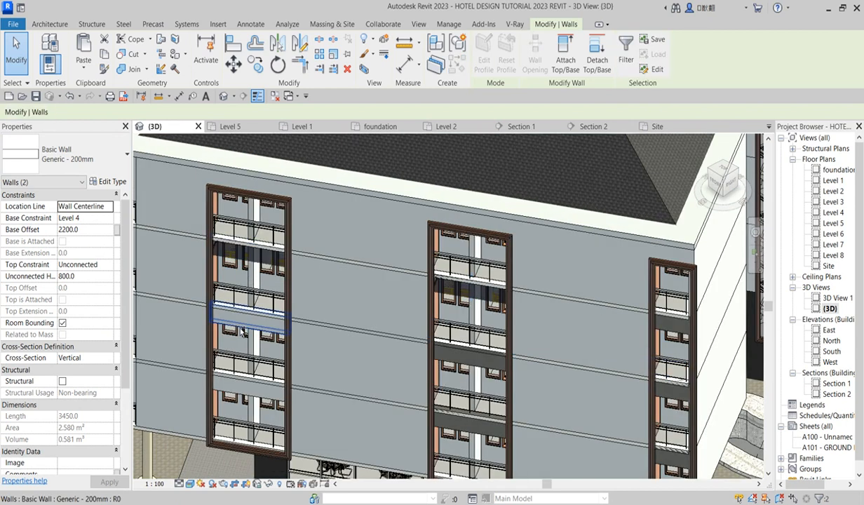
ctrl+click(238, 382)
ctrl+click(237, 368)
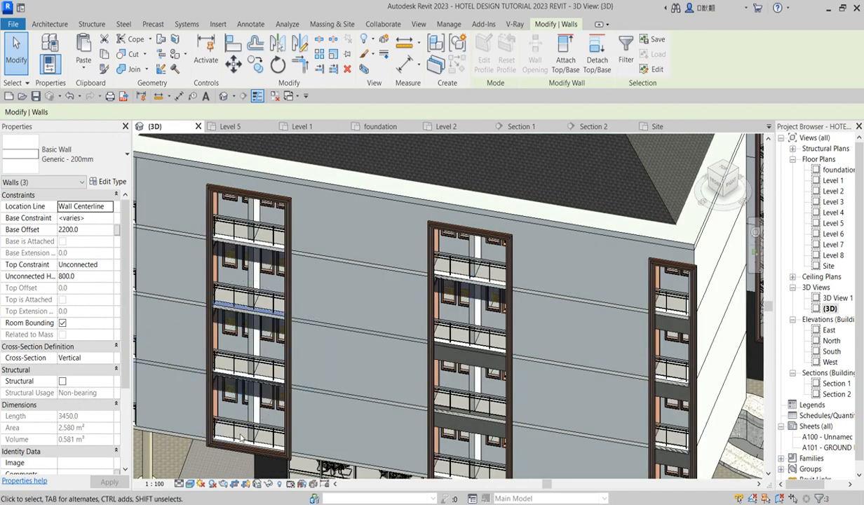
click(109, 161)
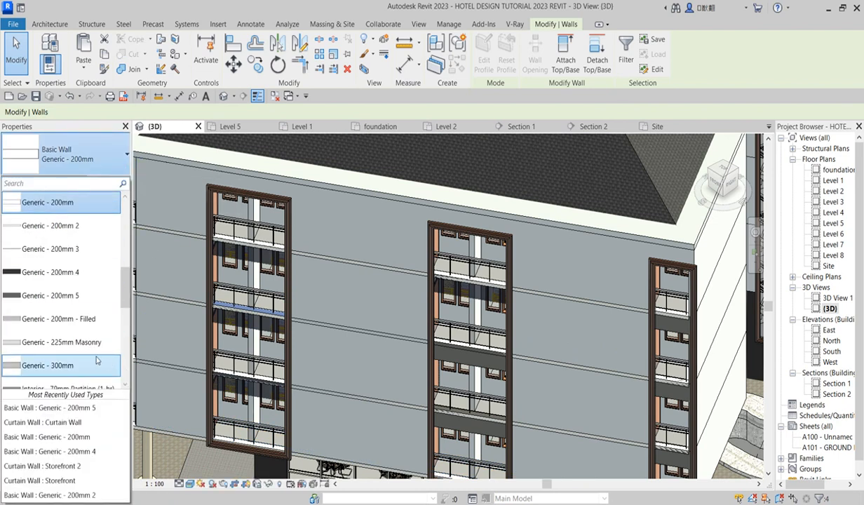
click(82, 410)
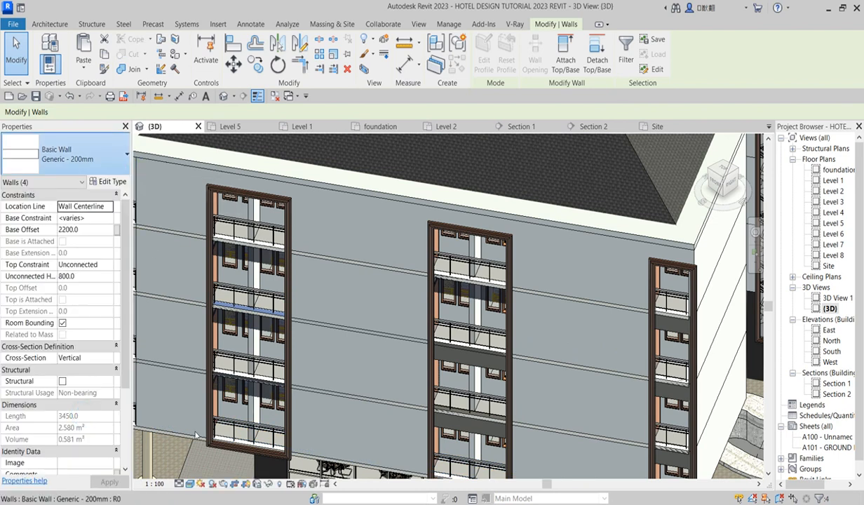
- Examine the changed wall bands in the front balcony bays and the hotel as a whole, and clear the selection
scroll(483, 302, down, 5)
shift+middle_drag(484, 302, 421, 295)
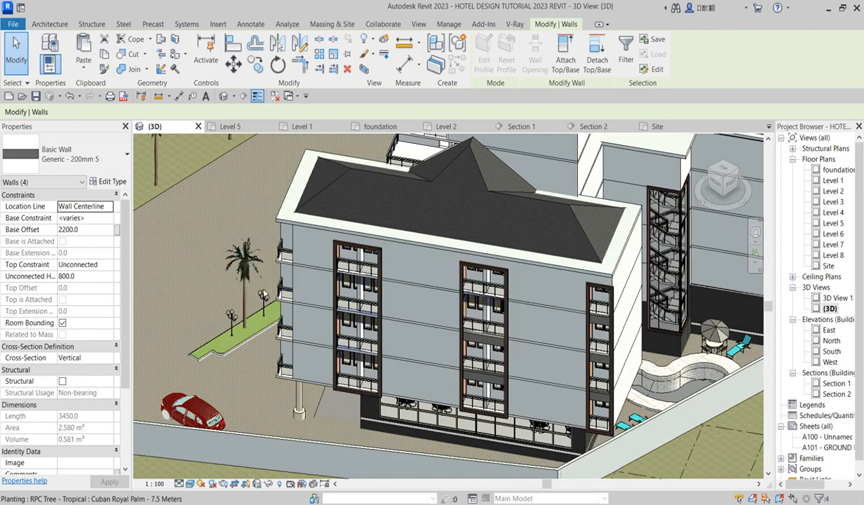
scroll(293, 242, up, 5)
scroll(293, 242, up, 2)
shift+middle_drag(293, 242, 561, 364)
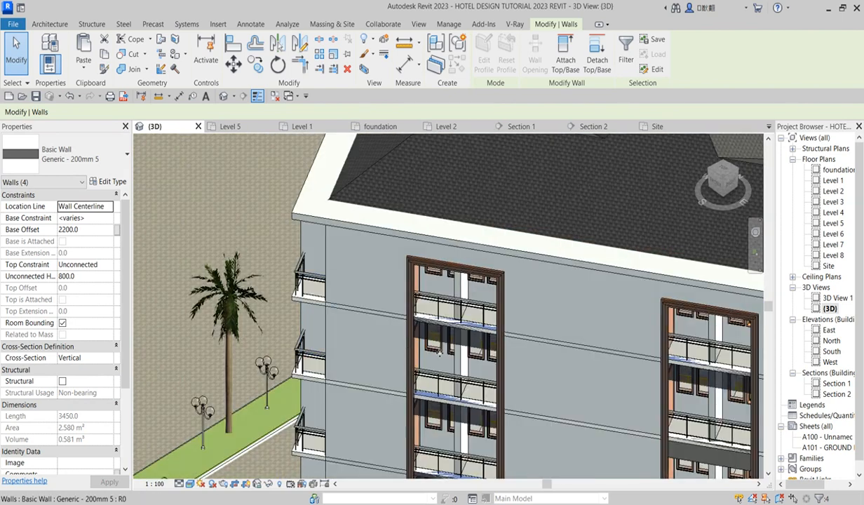
scroll(575, 370, down, 3)
scroll(576, 370, down, 3)
shift+middle_drag(330, 200, 642, 393)
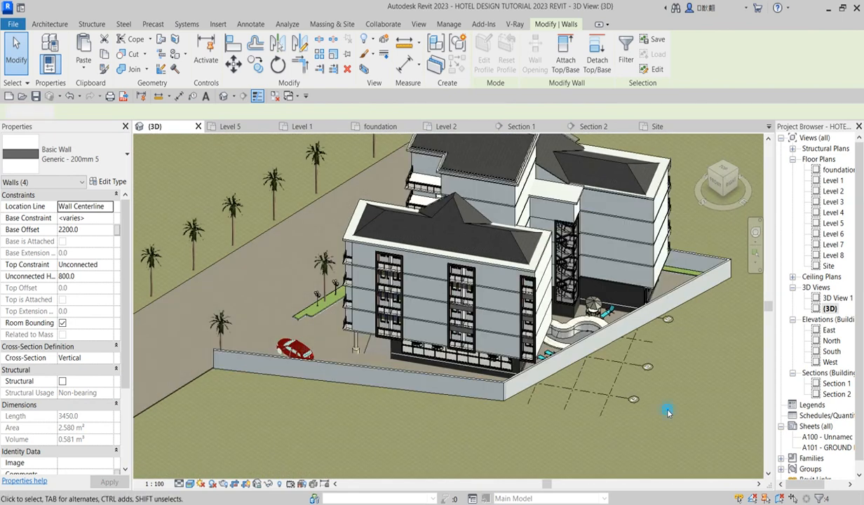
key(Escape)
- Select the stair tower's solid walls above the glazed frame and the stacked wall strips beside it on each floor
scroll(562, 204, up, 6)
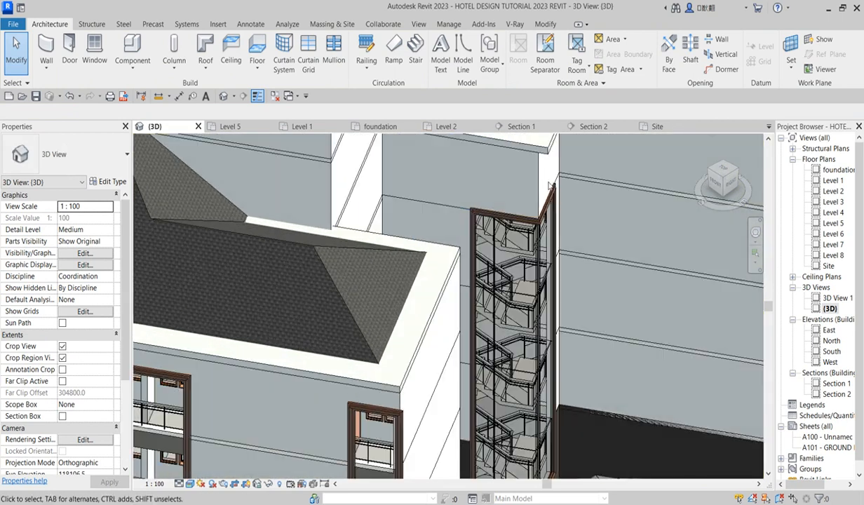
click(537, 189)
click(447, 204)
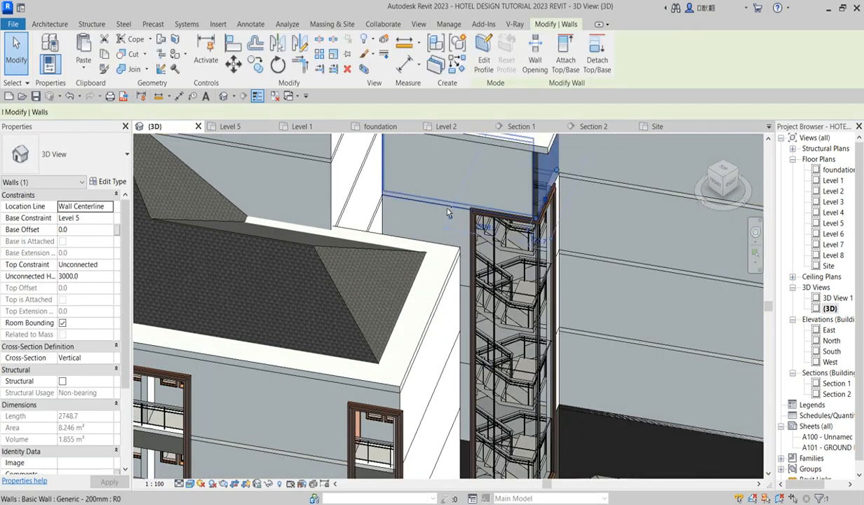
ctrl+click(463, 207)
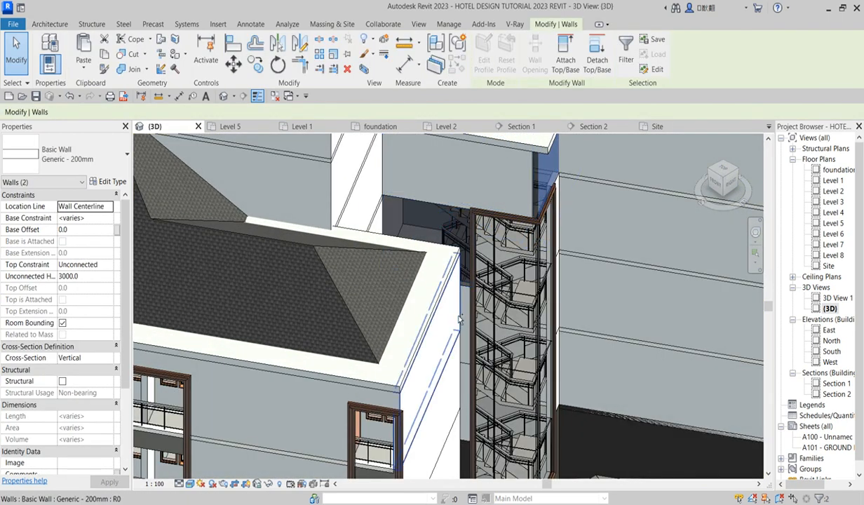
ctrl+click(387, 173)
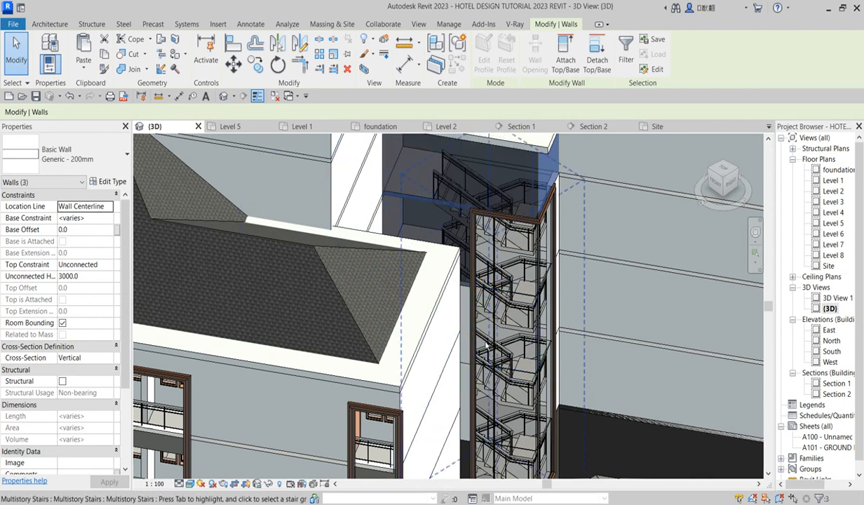
scroll(448, 351, up, 3)
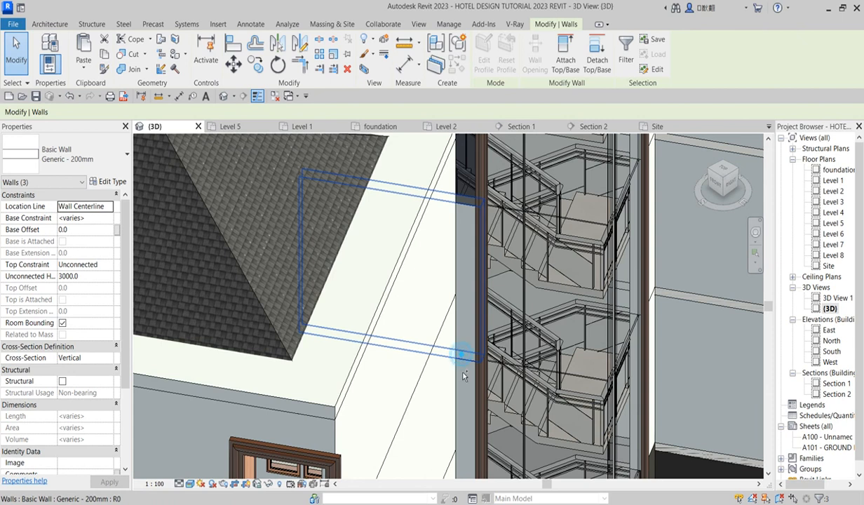
scroll(501, 281, down, 4)
ctrl+click(502, 281)
scroll(512, 356, up, 4)
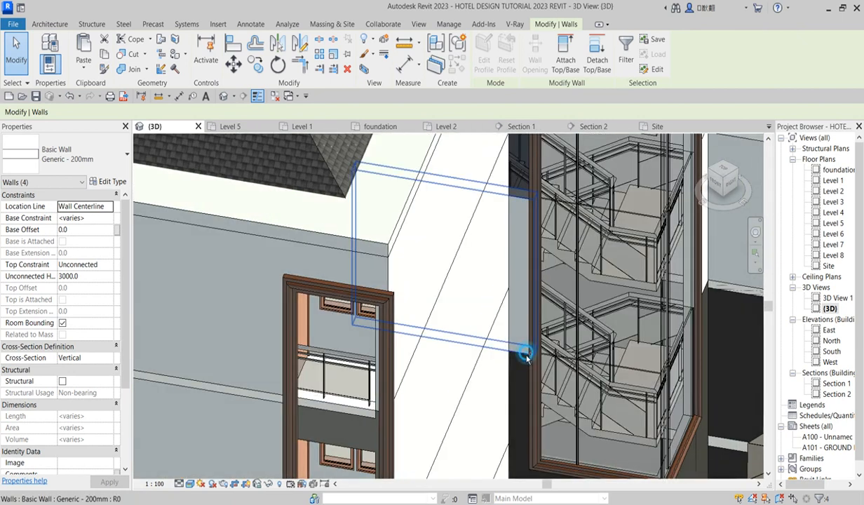
scroll(526, 356, down, 5)
ctrl+click(579, 178)
scroll(580, 178, up, 5)
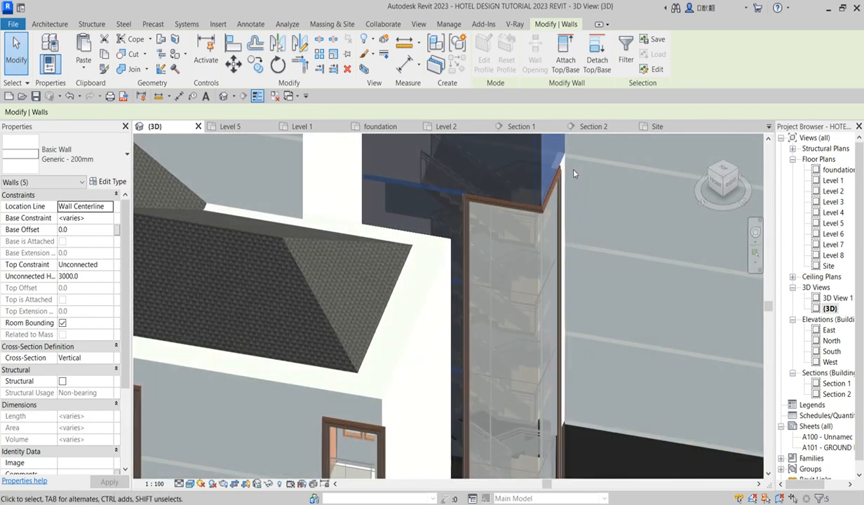
- Apply the Generic - 200mm 5 wall type to the selected stair tower walls and clear the selection
click(115, 152)
scroll(63, 375, down, 3)
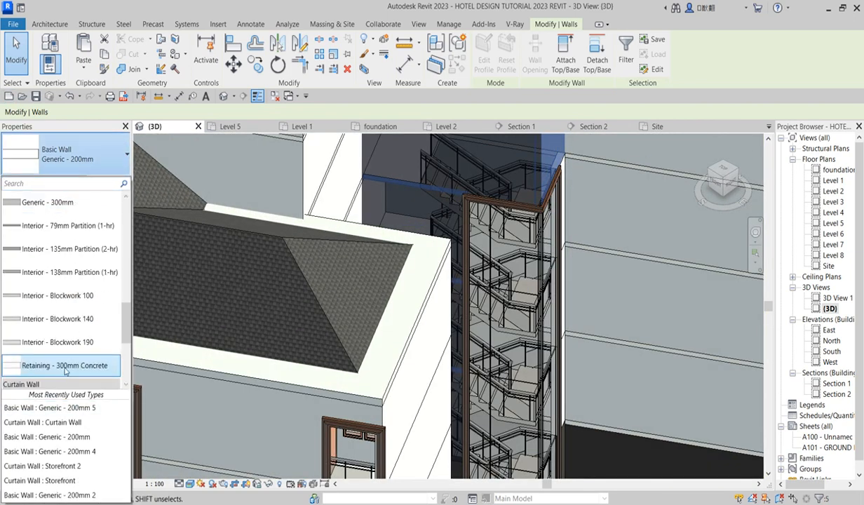
click(110, 401)
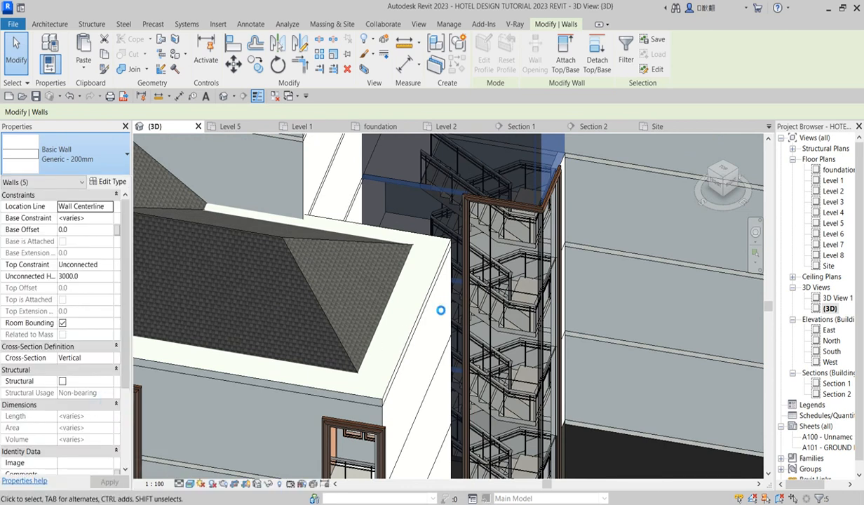
scroll(440, 310, down, 3)
key(Escape)
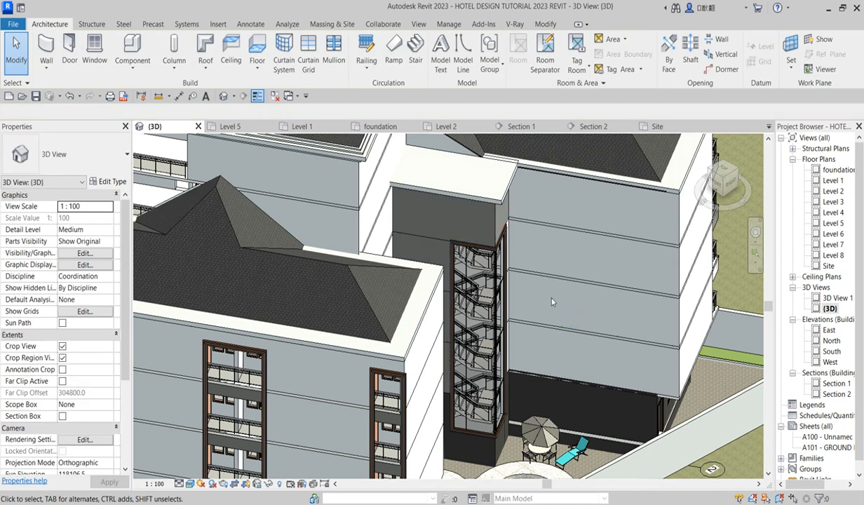
- Check the narrow wall strips beside the stair tower's glazed frame by selecting them, and clear the selection
scroll(552, 303, down, 5)
scroll(554, 351, up, 6)
scroll(510, 220, up, 6)
scroll(496, 244, down, 3)
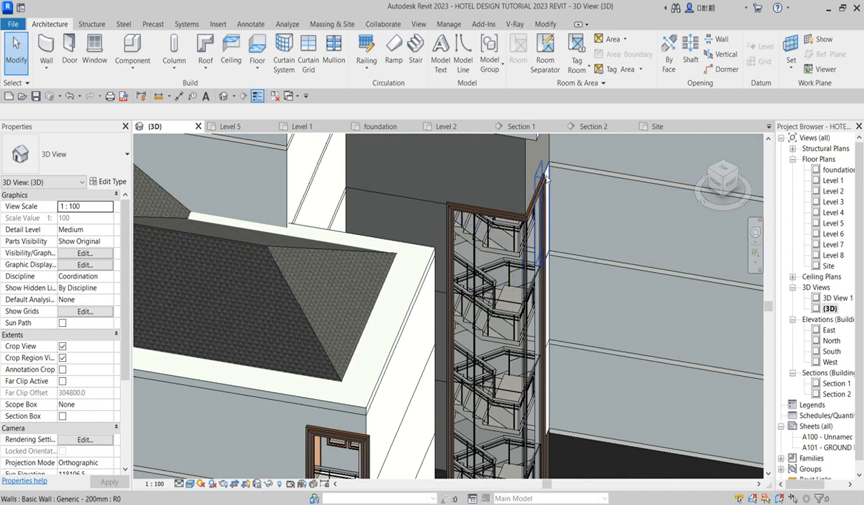
click(546, 177)
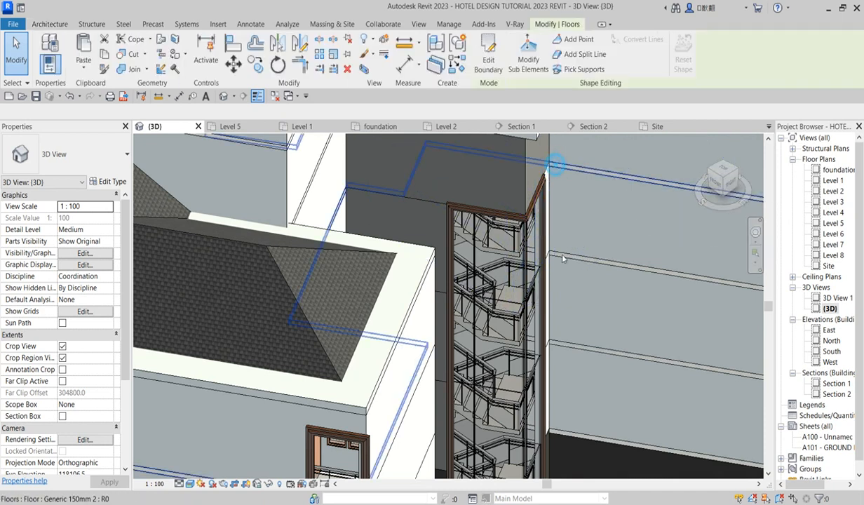
click(547, 176)
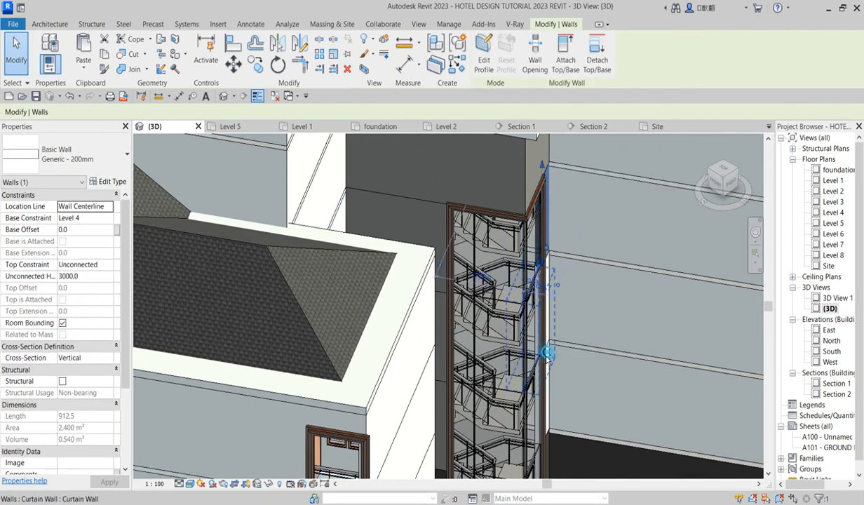
ctrl+click(547, 358)
scroll(557, 268, up, 3)
click(601, 285)
scroll(550, 287, down, 4)
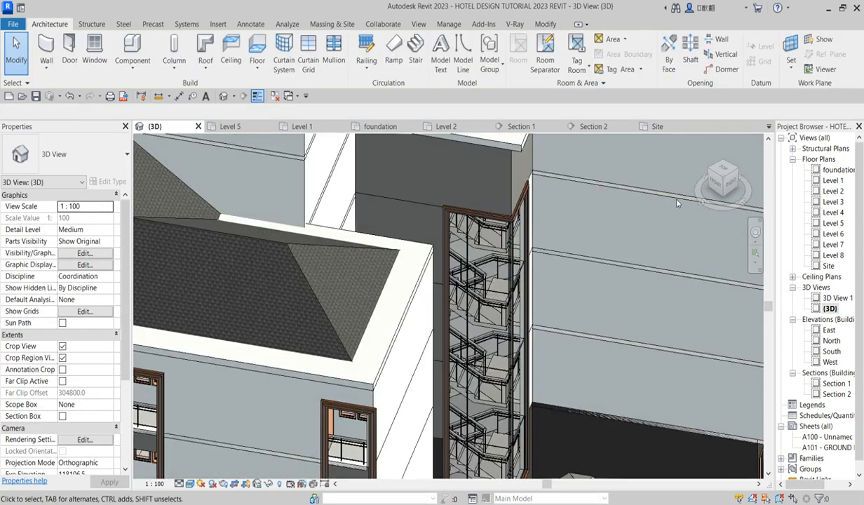
- Open the Level 8 floor plan and start a roof by footprint for the notched corner beside the main roof
scroll(559, 298, down, 5)
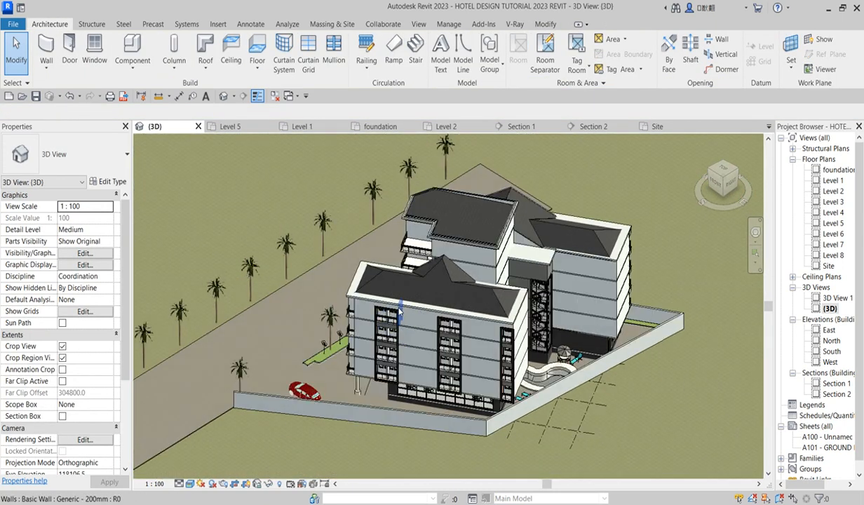
scroll(401, 311, up, 6)
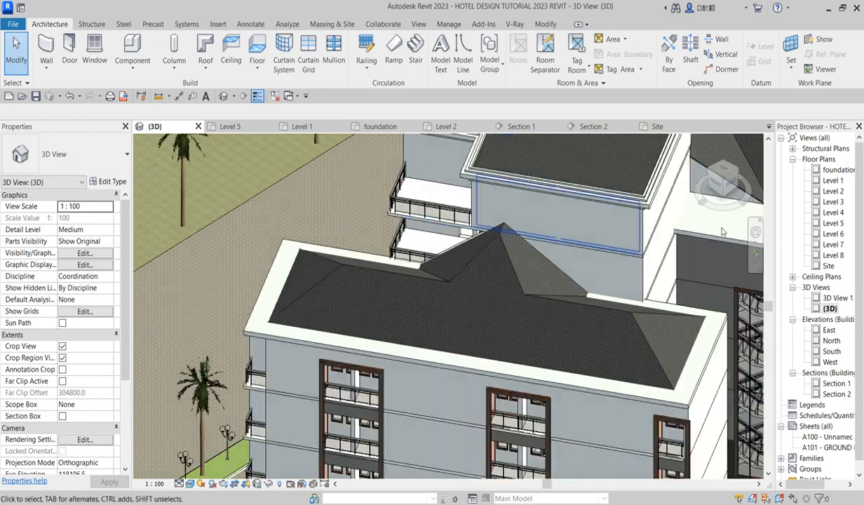
scroll(713, 251, down, 3)
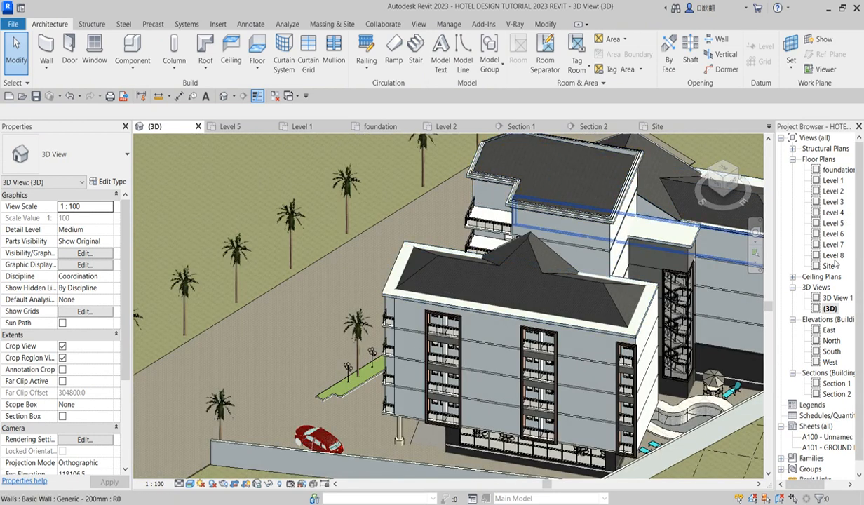
double_click(833, 255)
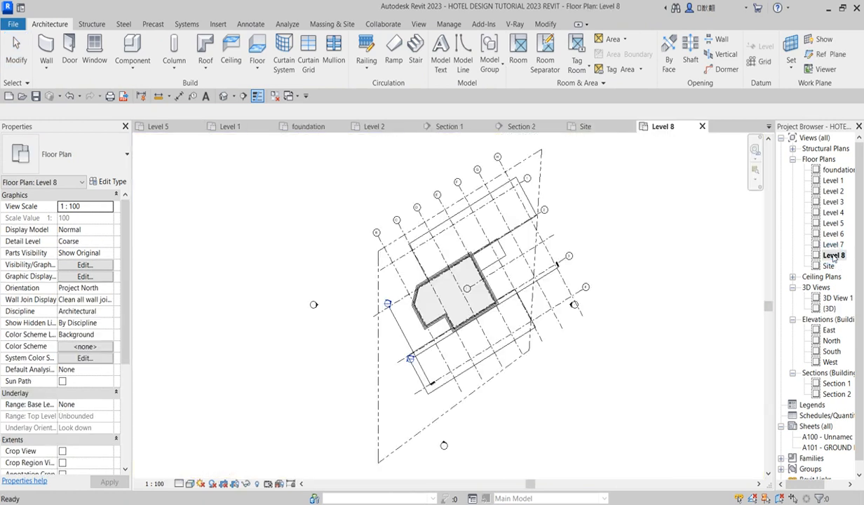
scroll(402, 367, up, 6)
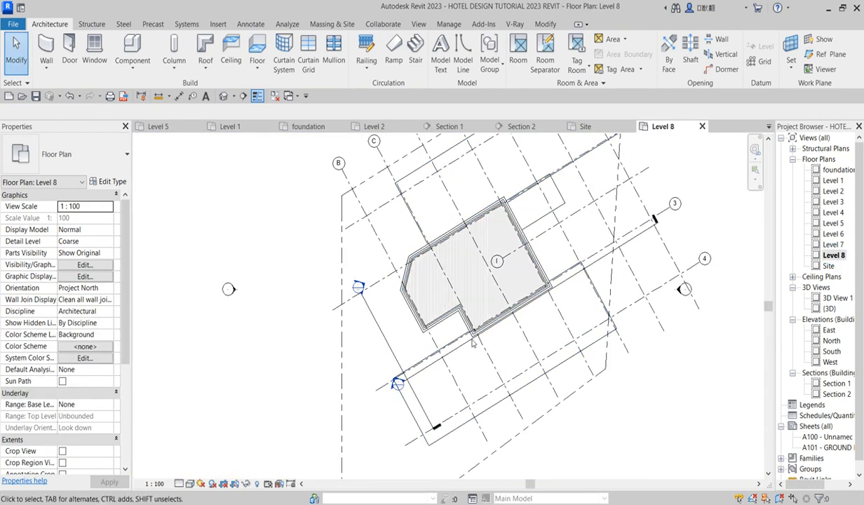
scroll(465, 339, down, 2)
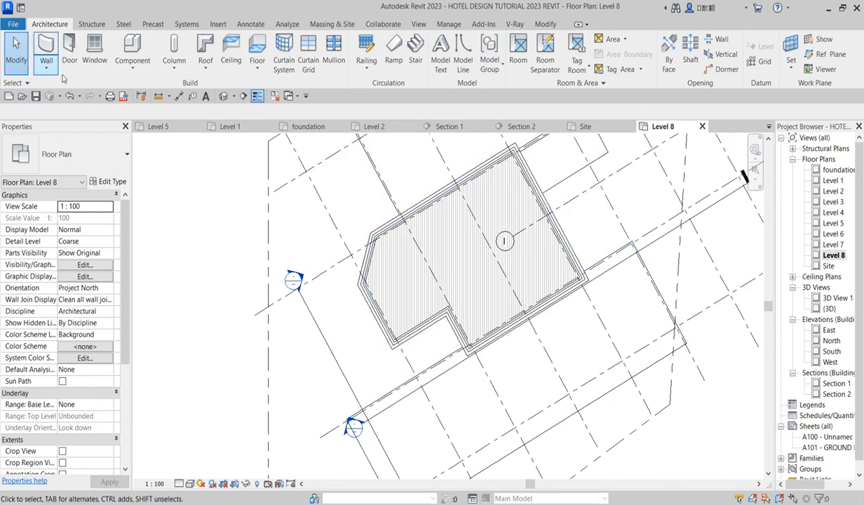
click(121, 71)
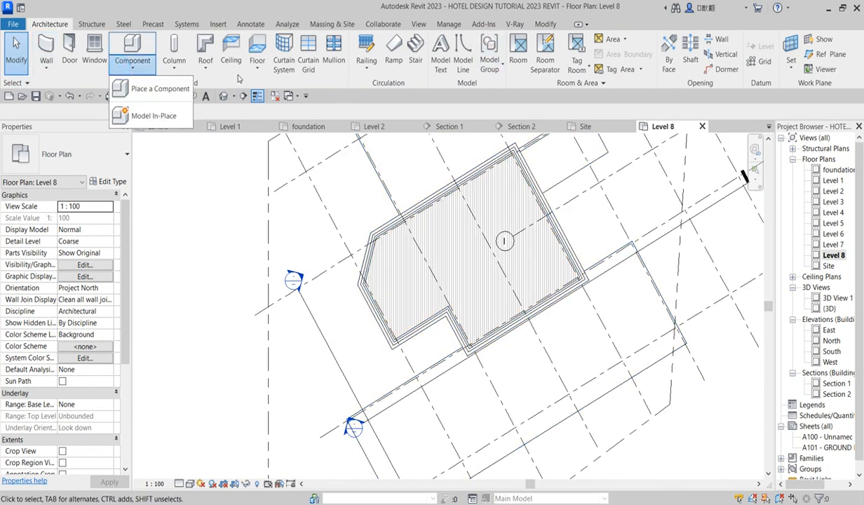
click(211, 69)
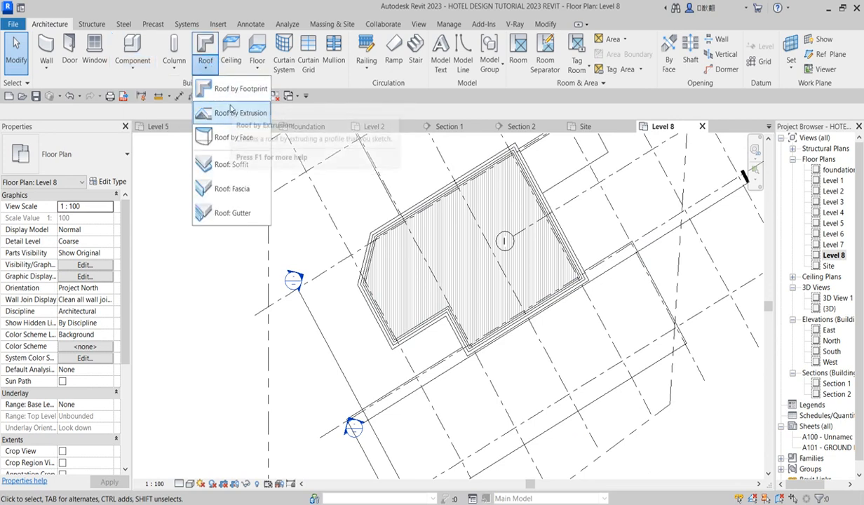
click(231, 89)
scroll(453, 373, up, 2)
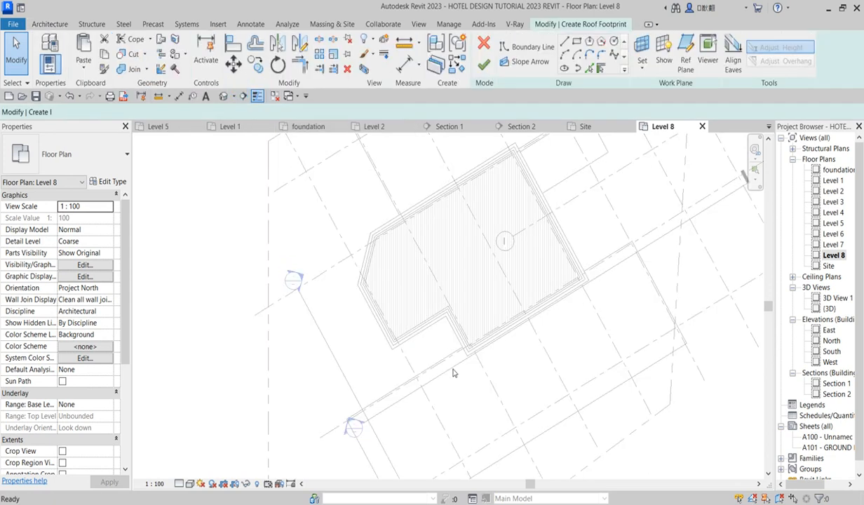
click(576, 43)
click(444, 282)
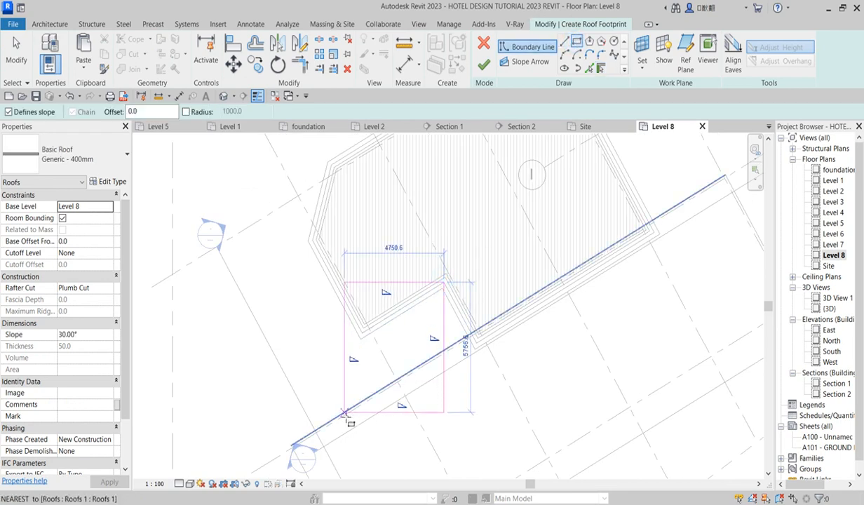
right_click(348, 382)
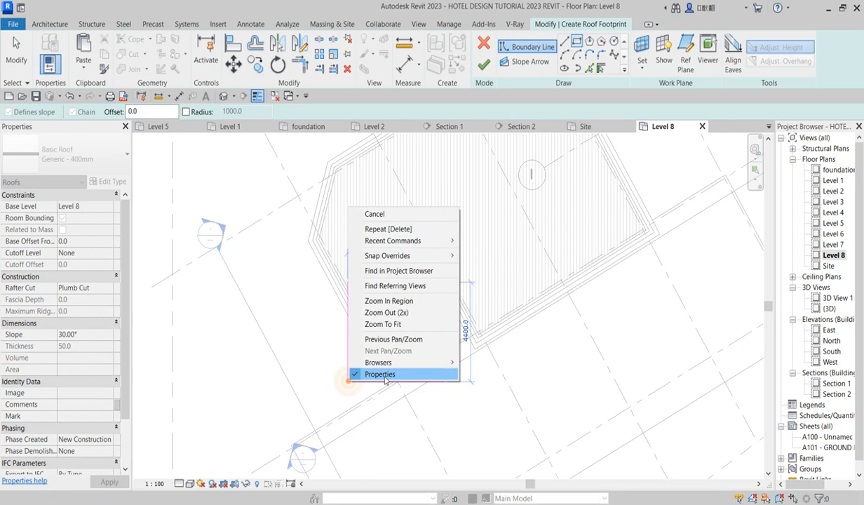
click(375, 214)
- Pick the notch's two edges, the main roof's long eave edge and its outer side edge as roof boundary lines
click(589, 68)
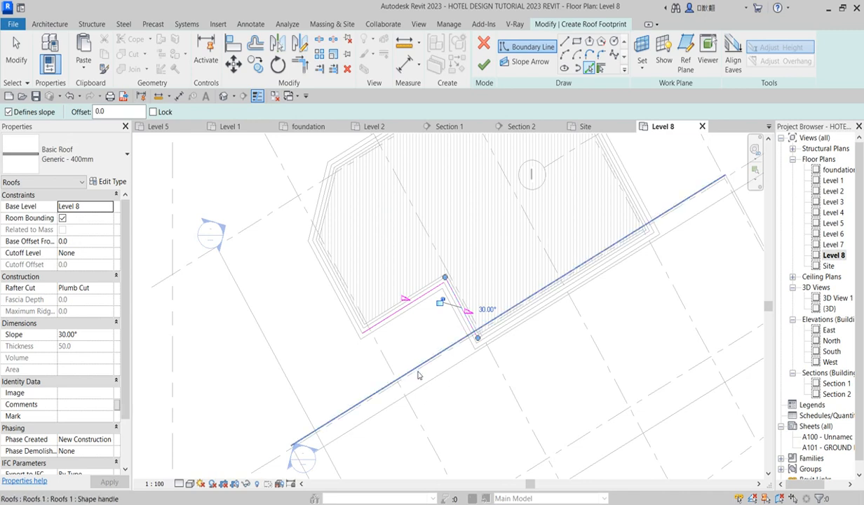
click(507, 337)
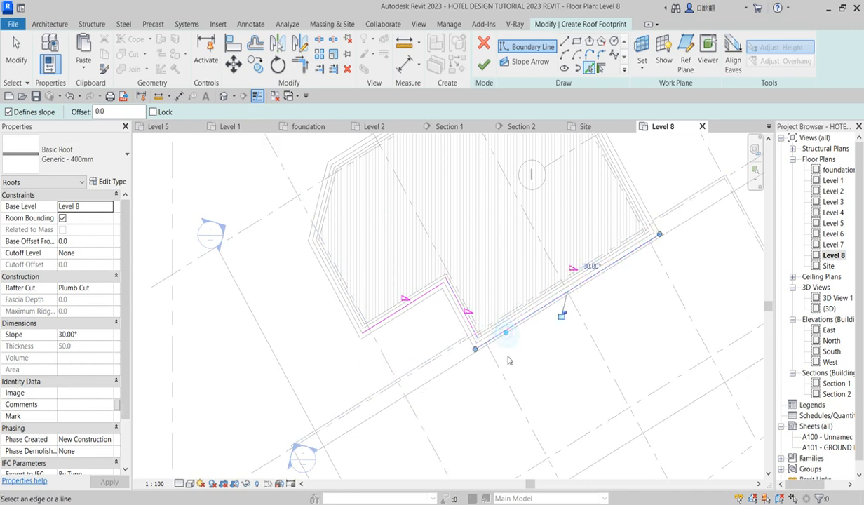
click(345, 317)
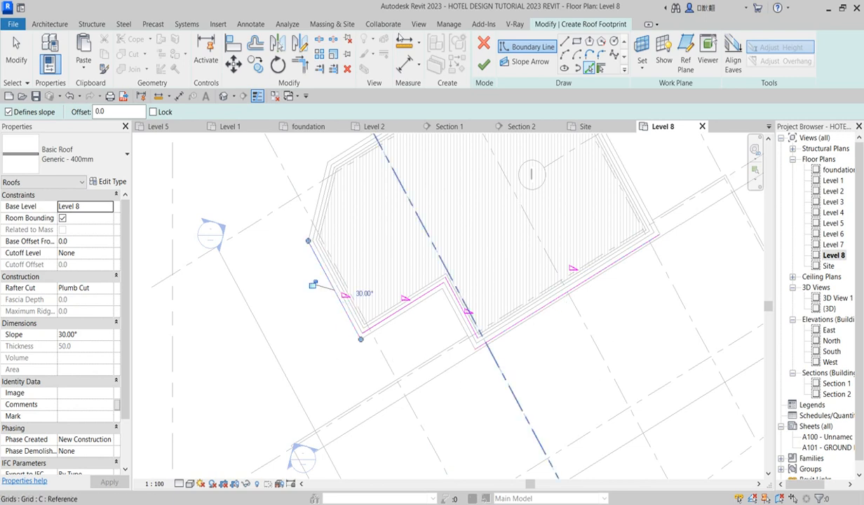
- Trim and extend the four picked boundary lines to corners so they form a closed rectangle over the notch
click(295, 71)
click(390, 306)
click(500, 342)
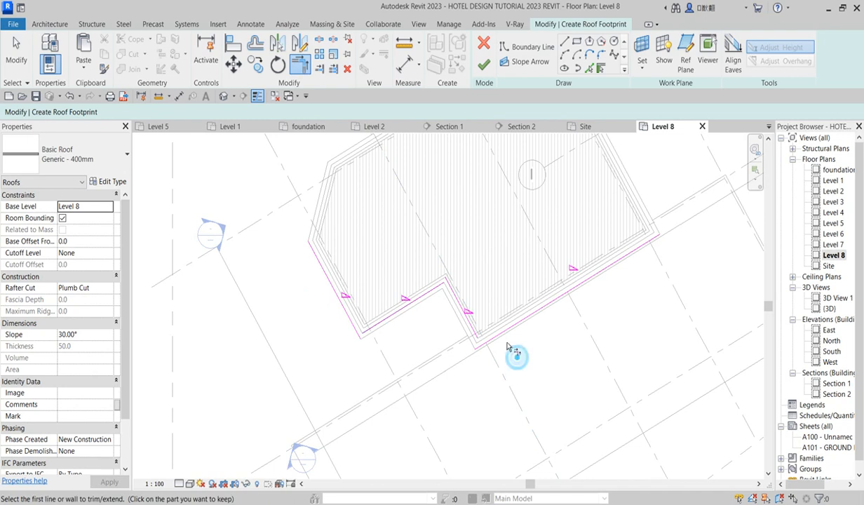
click(353, 330)
click(383, 322)
click(372, 354)
click(436, 287)
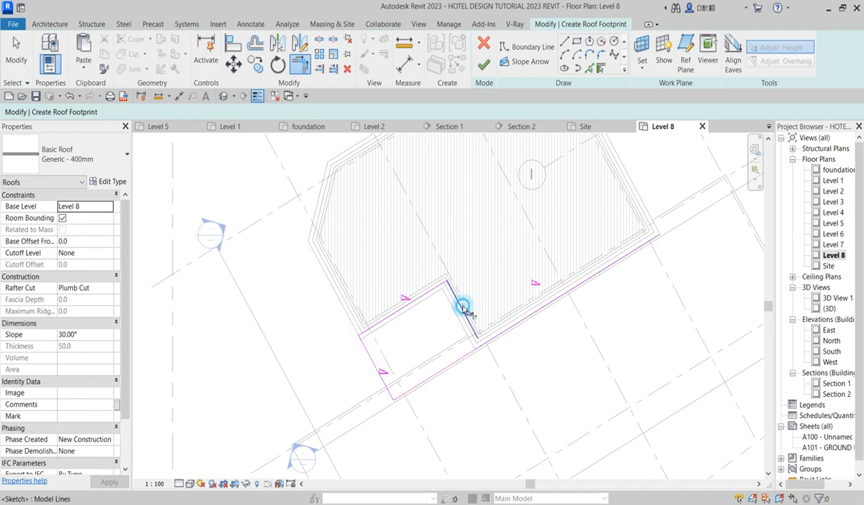
click(468, 347)
scroll(505, 316, down, 2)
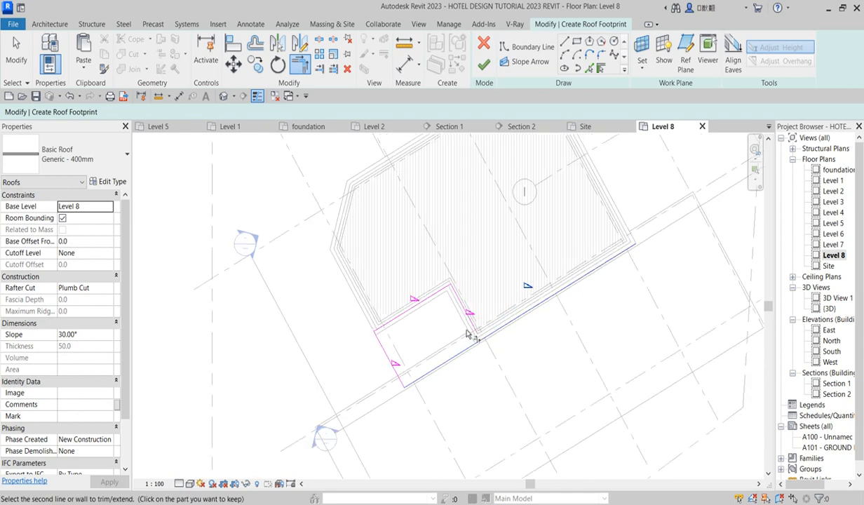
right_click(498, 338)
click(524, 347)
scroll(401, 372, up, 3)
- Nudge the rectangle's outer short edge outward until it is about 5550 mm from the opposite edge
click(383, 356)
key(Left)
key(Left)
key(Left)
key(Left)
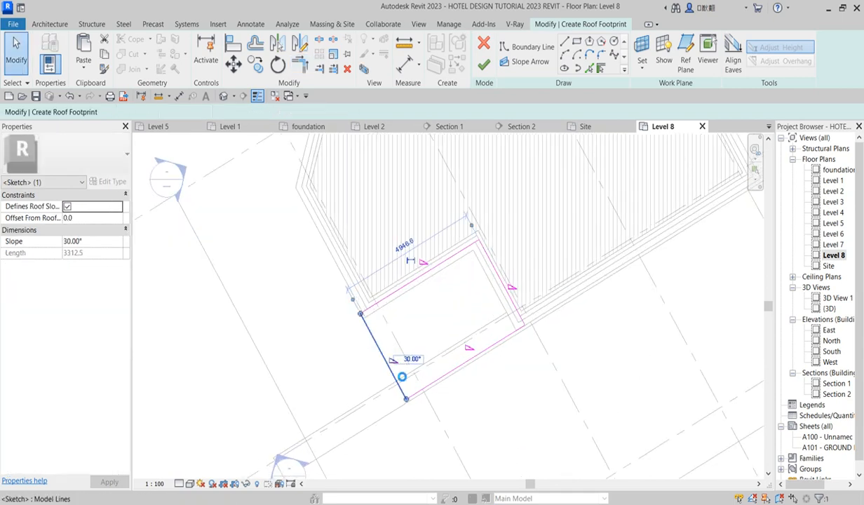
key(Left)
key(Left)
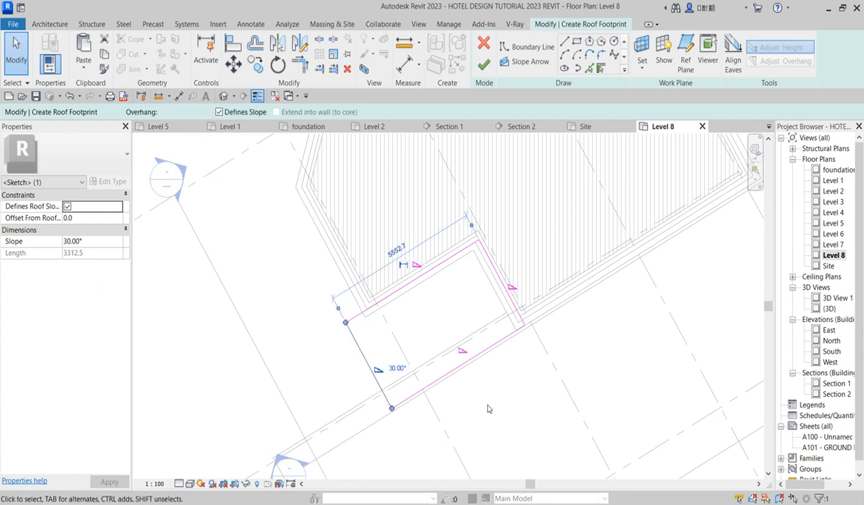
- Align the outline's long outer edge with the existing roof edge line just outside it, and leave the Align command
scroll(493, 422, up, 3)
click(232, 45)
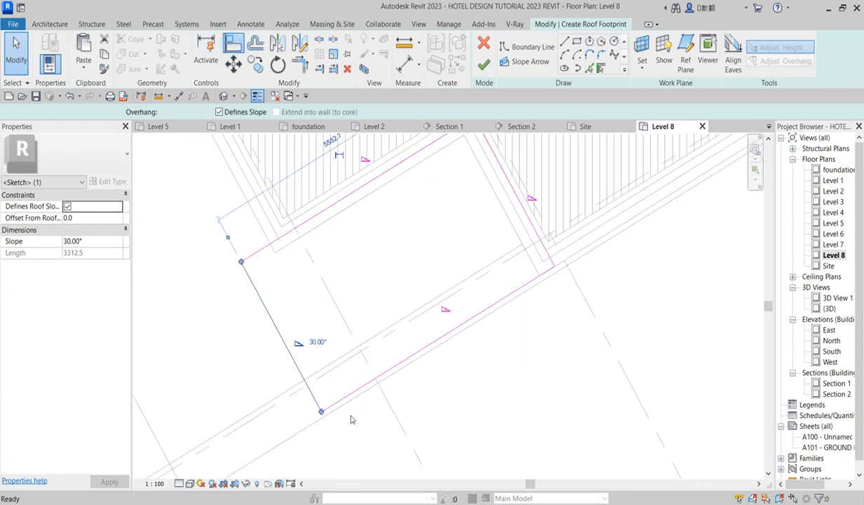
scroll(329, 435, down, 2)
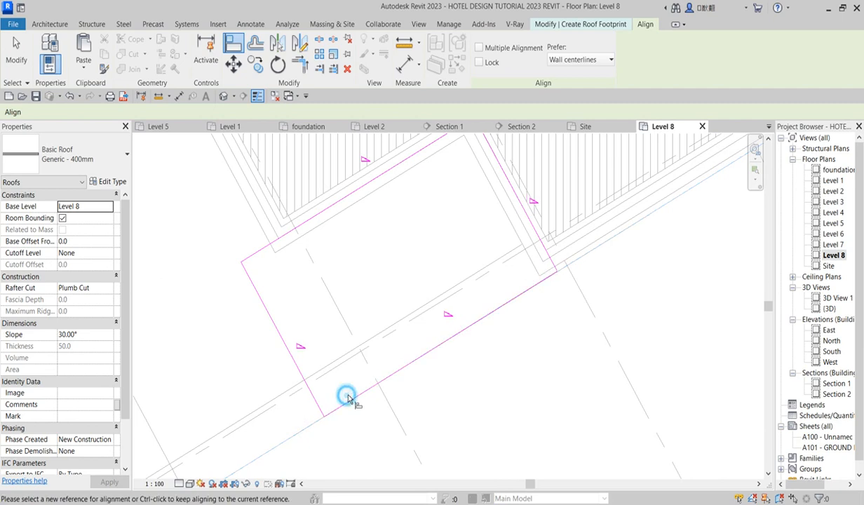
scroll(420, 372, down, 2)
scroll(502, 335, up, 2)
right_click(510, 298)
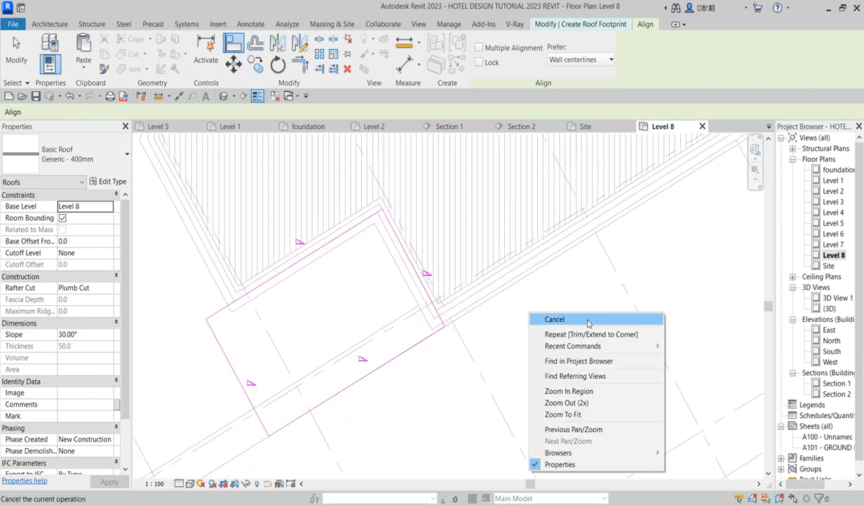
click(541, 309)
right_click(540, 310)
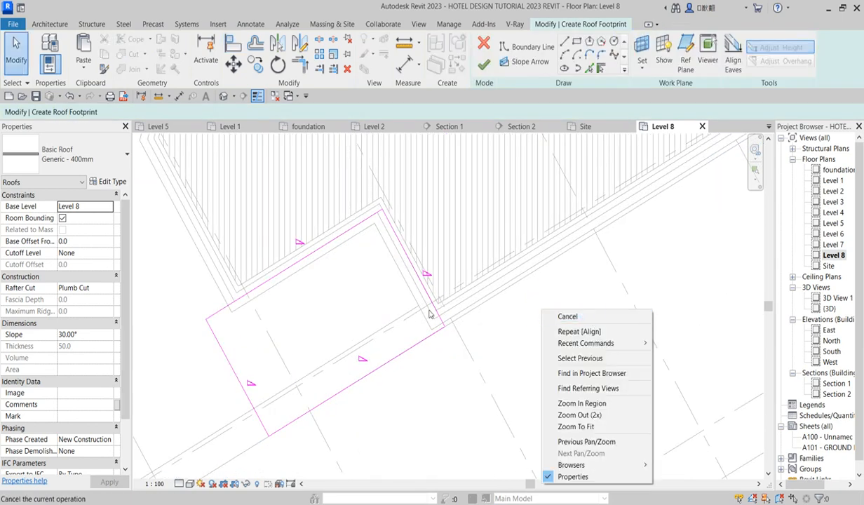
click(569, 317)
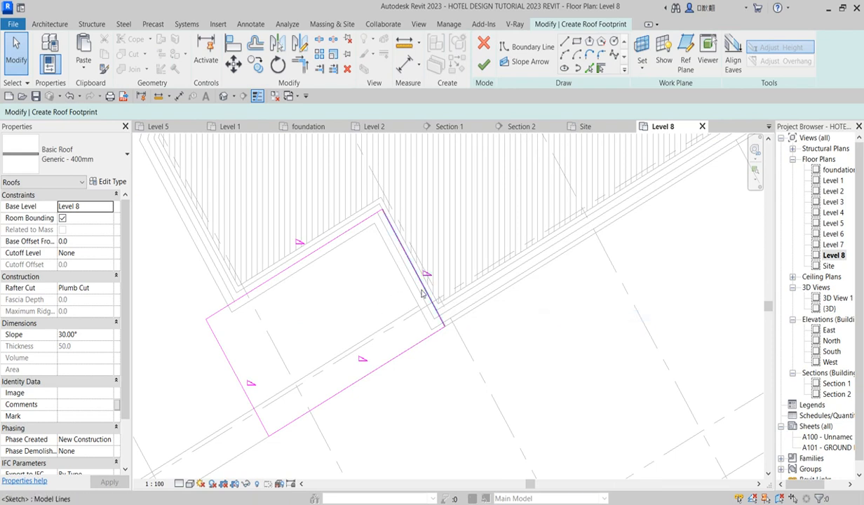
- Nudge the inner short edge toward the main roof and turn off Defines Slope for all four boundary lines
click(423, 293)
key(Right)
scroll(453, 228, down, 3)
mouse_move(277, 227)
mouse_down()
mouse_move(455, 361)
mouse_move(448, 365)
mouse_up()
mouse_move(273, 197)
mouse_down()
mouse_move(501, 322)
mouse_move(504, 354)
mouse_up()
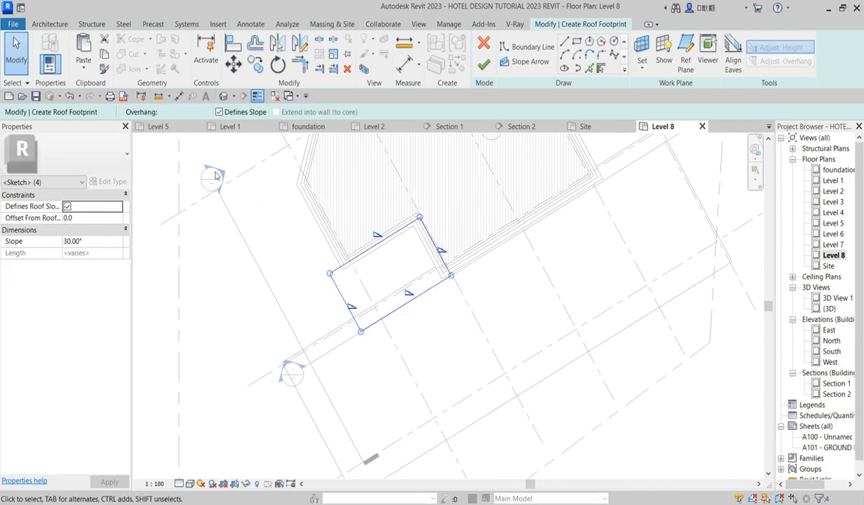
click(220, 112)
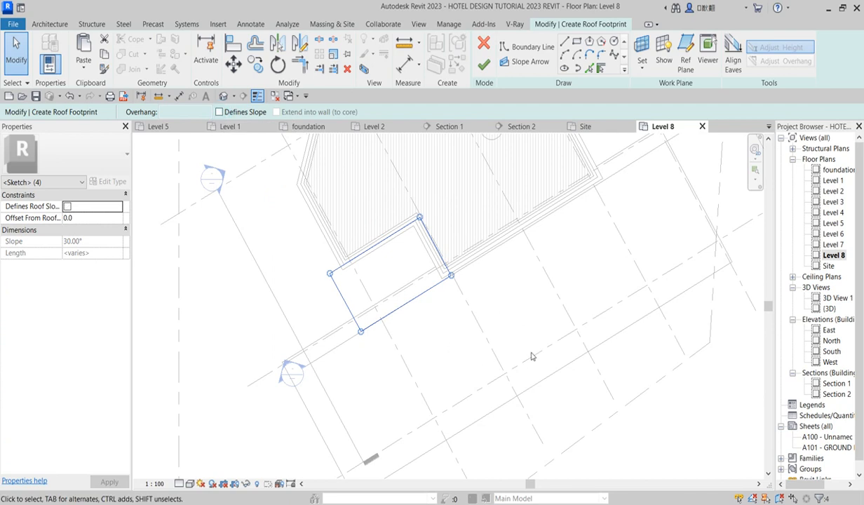
- Finish the flat roof without attaching the highlighted walls and show it above the top balcony in the {3D} view
click(484, 65)
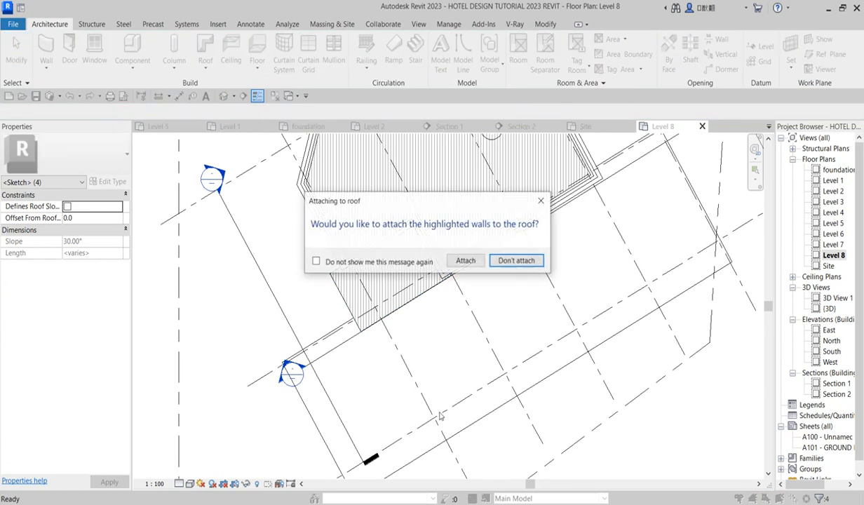
click(520, 259)
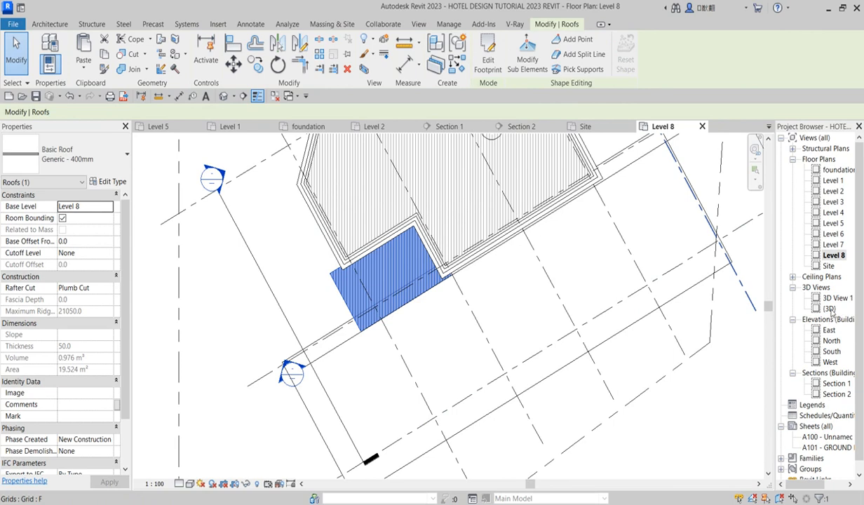
double_click(829, 309)
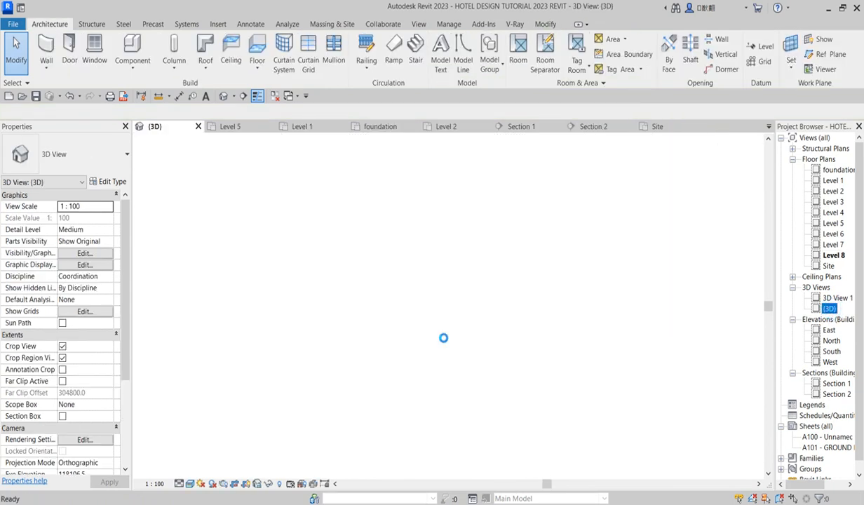
scroll(448, 220, up, 4)
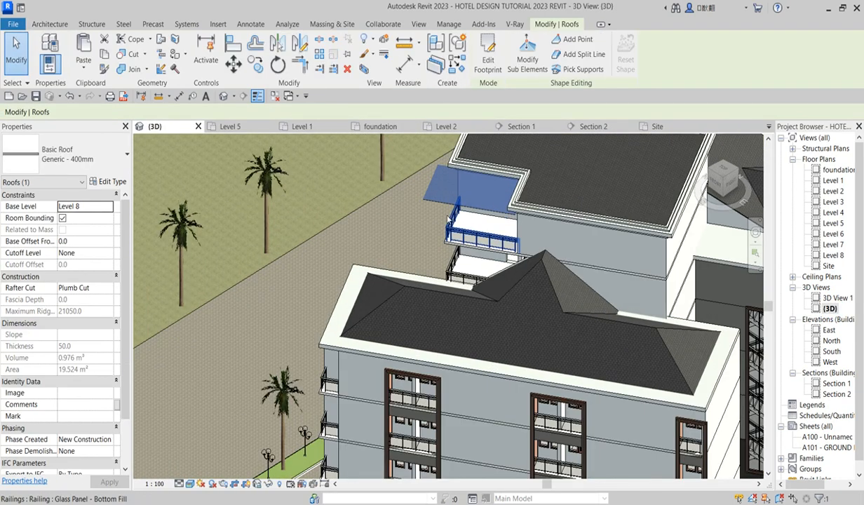
scroll(448, 220, up, 2)
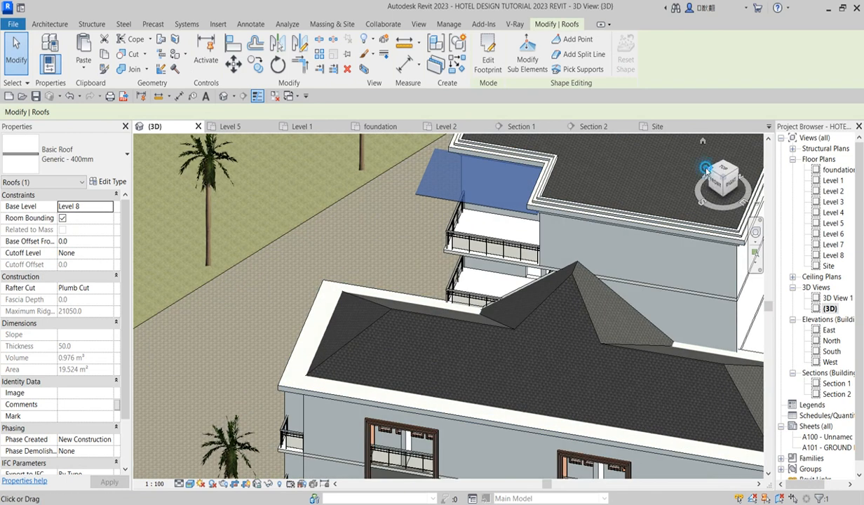
- Copy the flat roof above the top corner balcony by a distance of 1
click(709, 170)
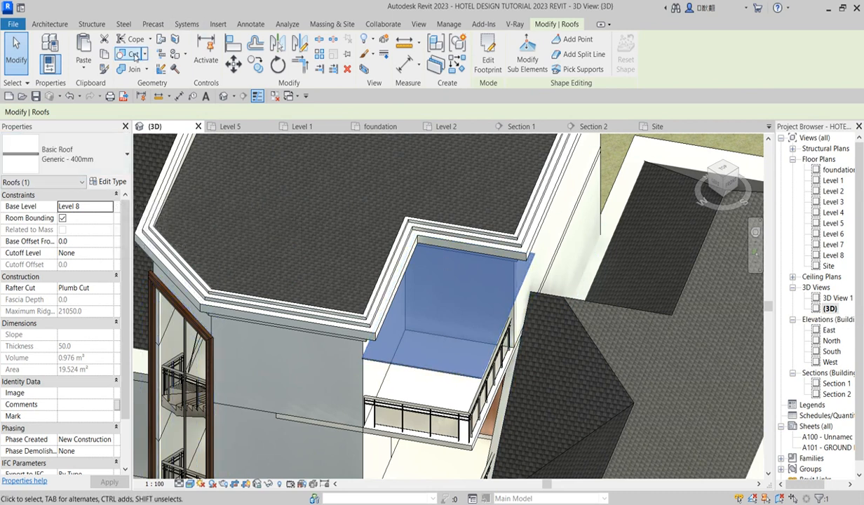
click(234, 63)
key(c)
key(o)
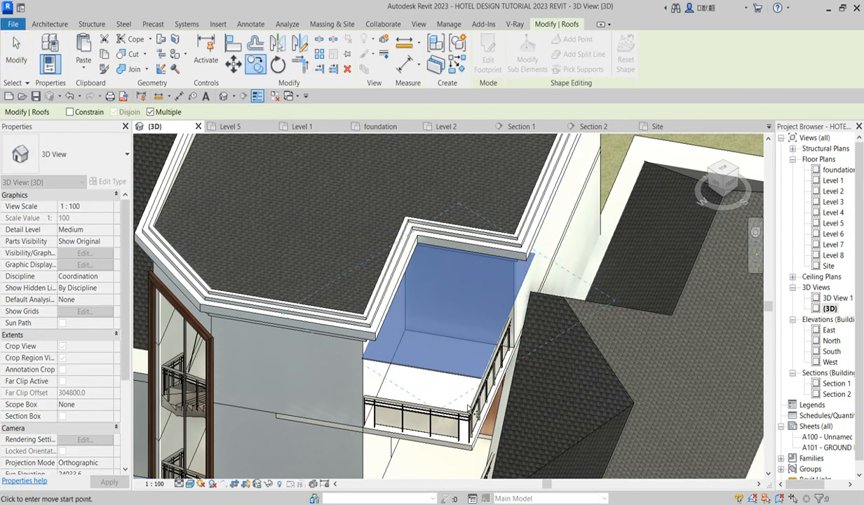
click(481, 380)
text(1)
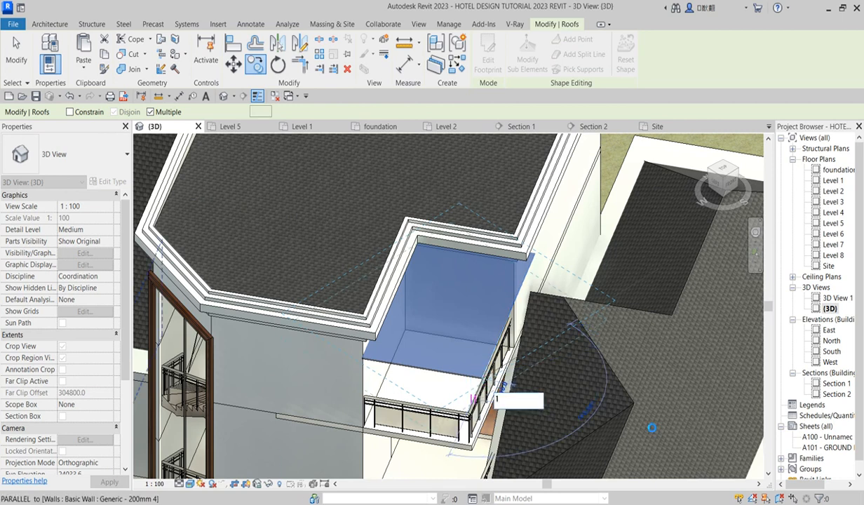
key(Return)
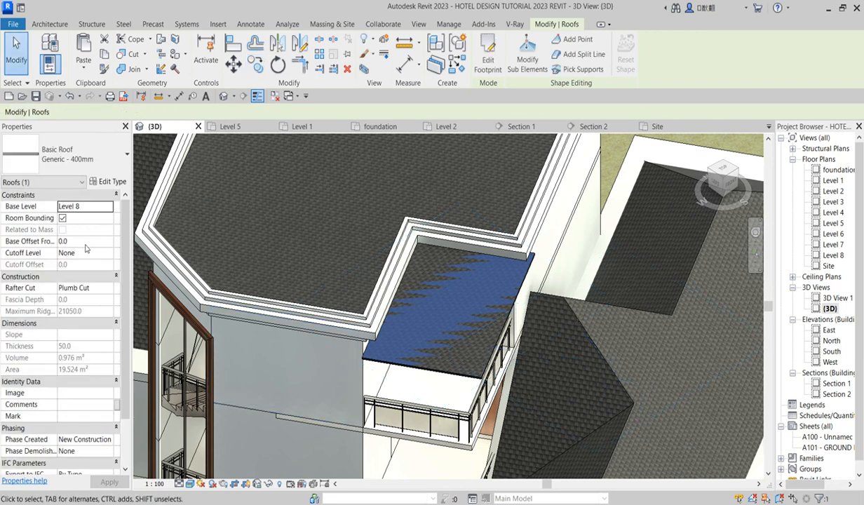
- Set the copied roof's base offset to -150 and change its type to Sloped Glazing
click(84, 242)
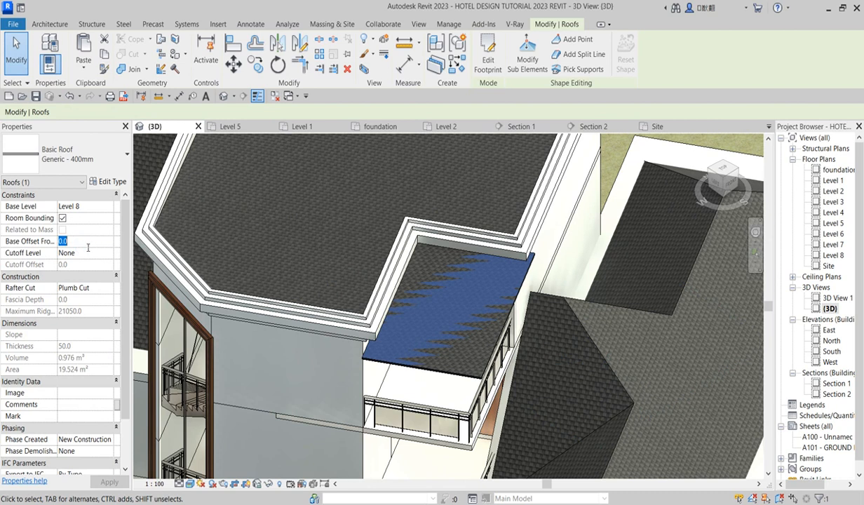
text(-15)
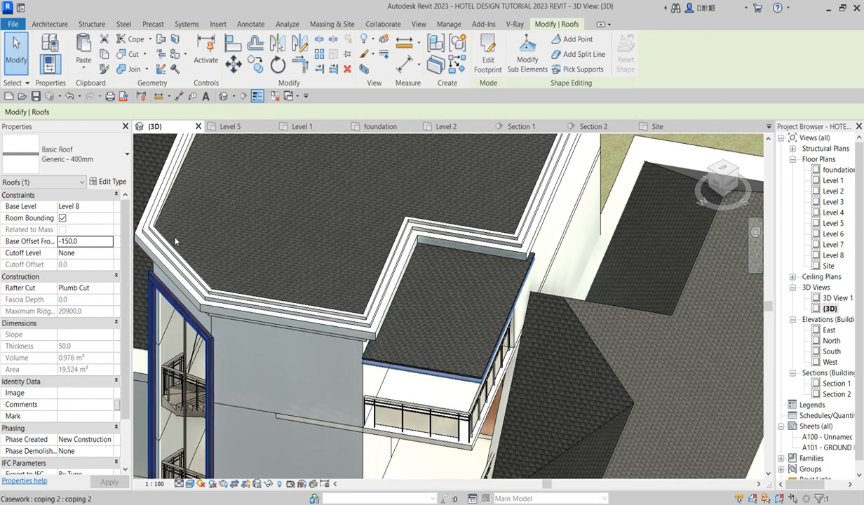
click(112, 170)
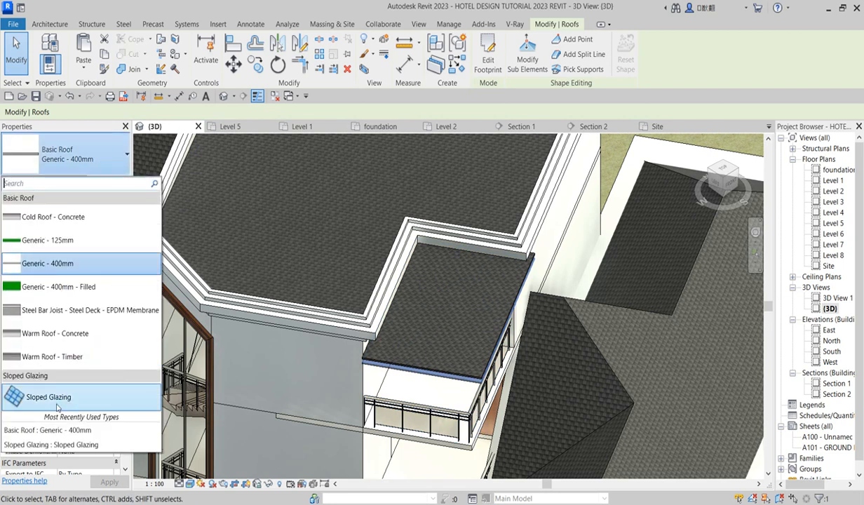
key(Escape)
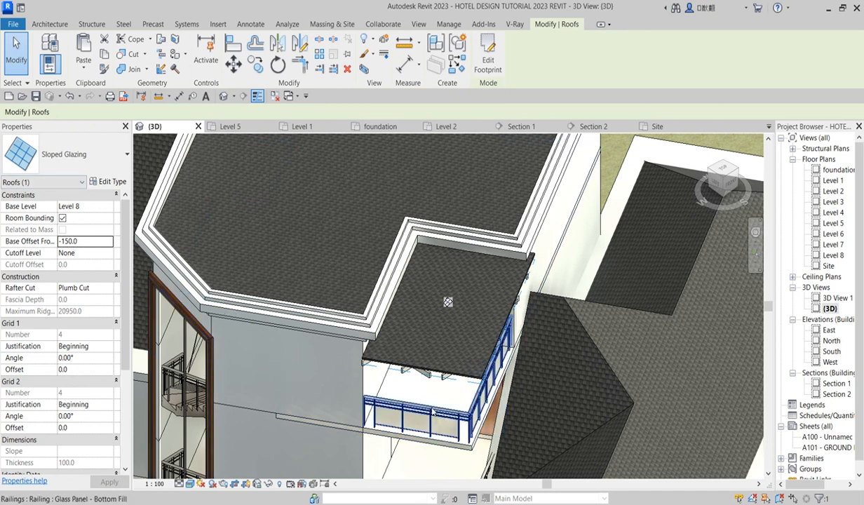
- Set the interior type of both Grid 1 and Grid 2 mullions to Circular Mullion : 50mm Radius in the sloped glazing type
click(106, 181)
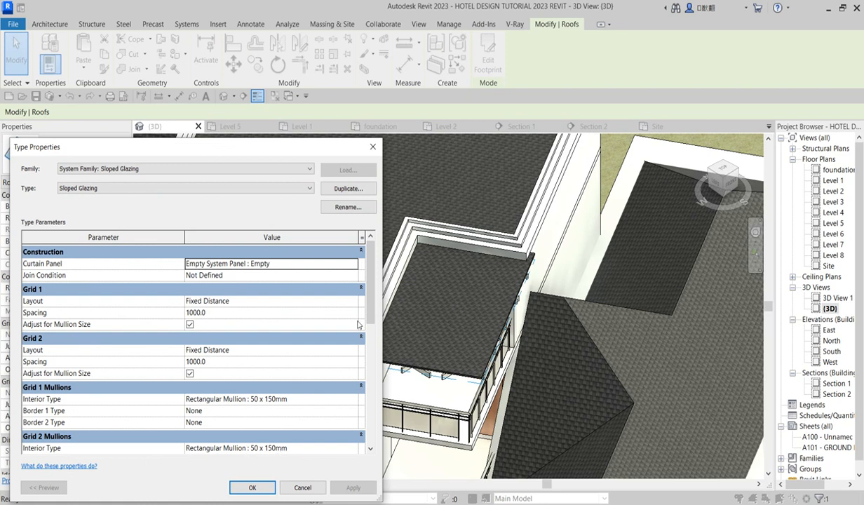
mouse_move(370, 289)
mouse_down()
mouse_move(370, 348)
mouse_move(372, 281)
mouse_up()
click(351, 399)
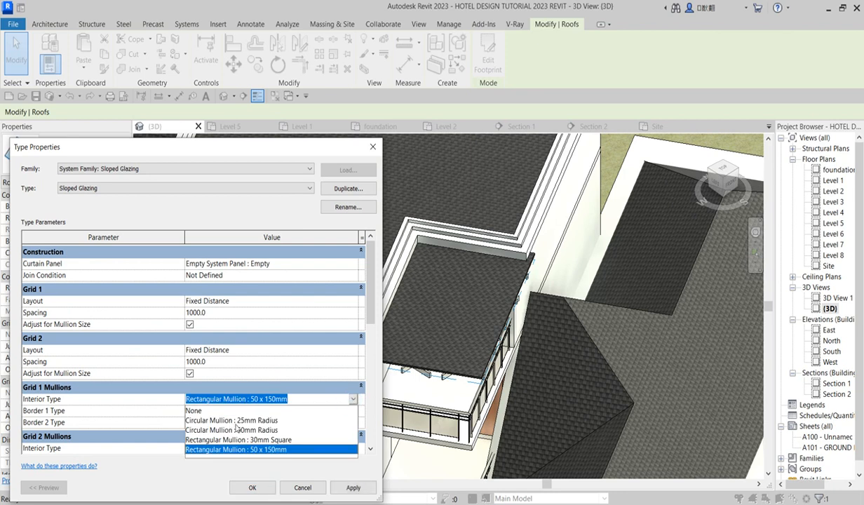
click(261, 429)
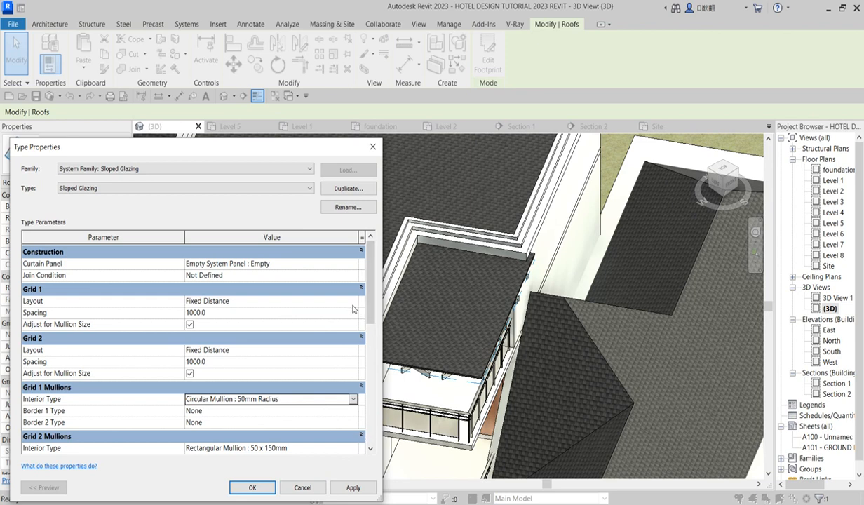
scroll(340, 336, down, 3)
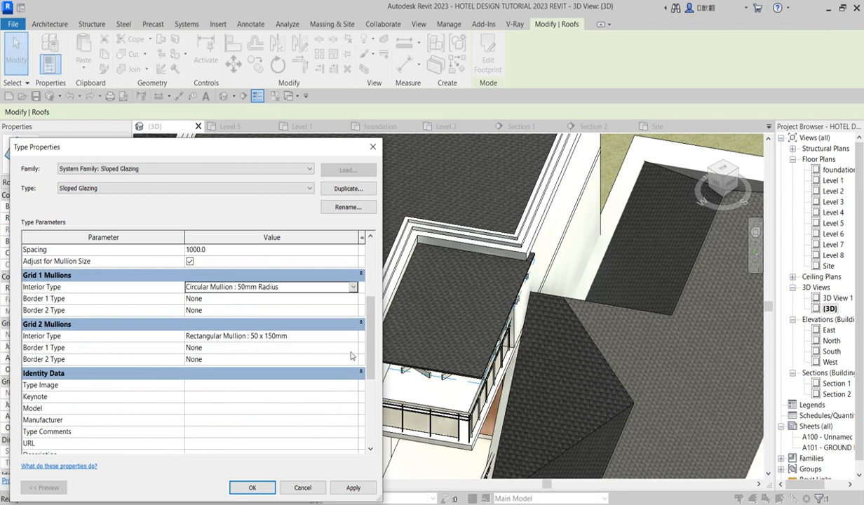
click(354, 362)
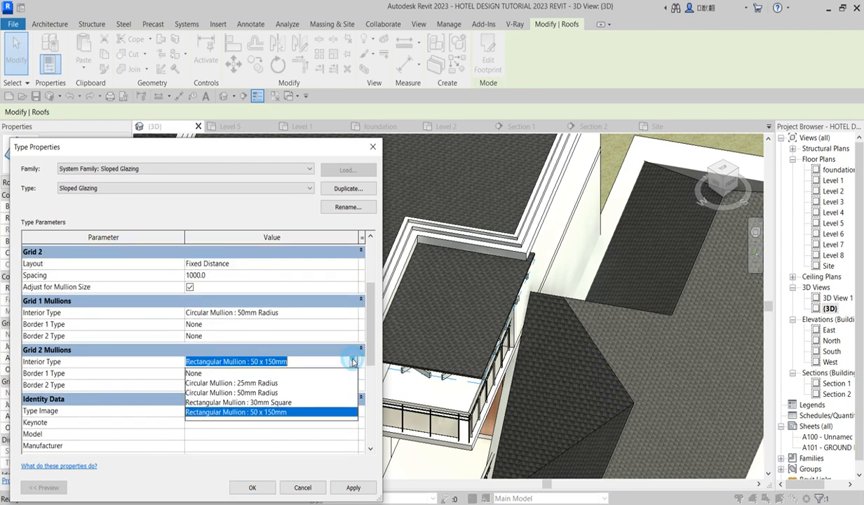
click(267, 394)
click(269, 488)
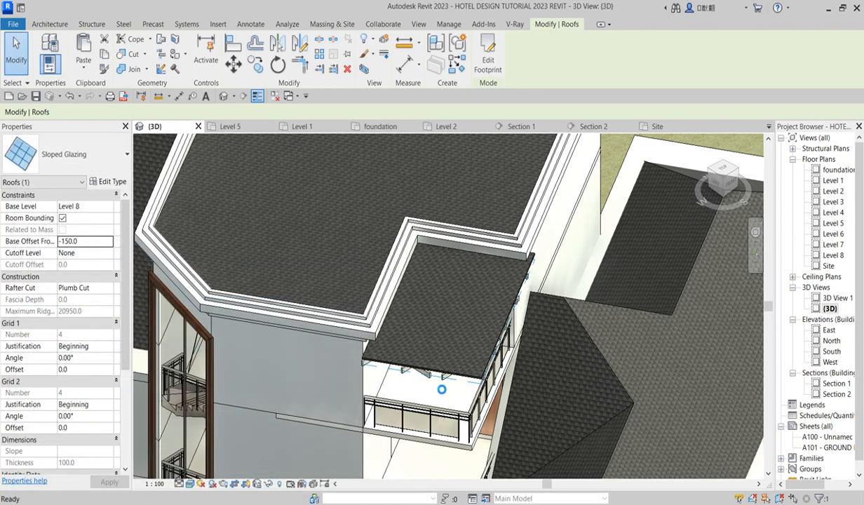
- In the West elevation, nudge the sloped glazing upward toward the flat roof to a base offset of -70, and deselect it
scroll(442, 389, up, 5)
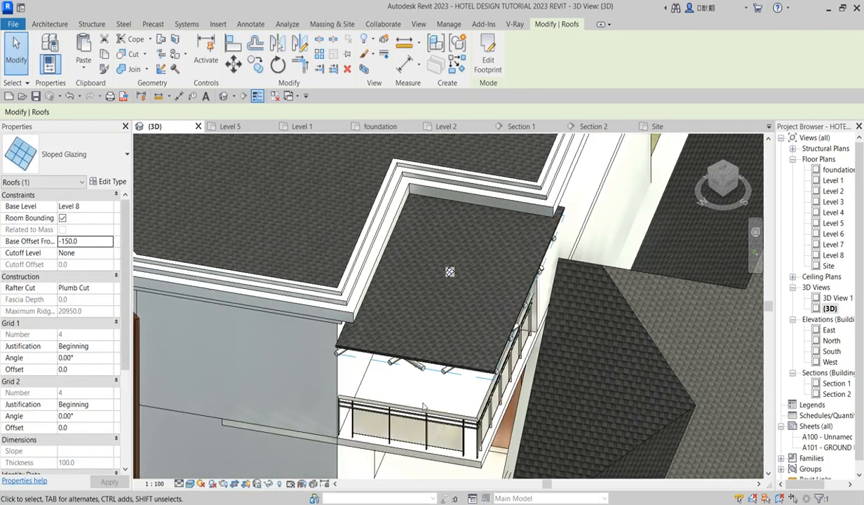
scroll(414, 355, down, 4)
scroll(413, 355, up, 3)
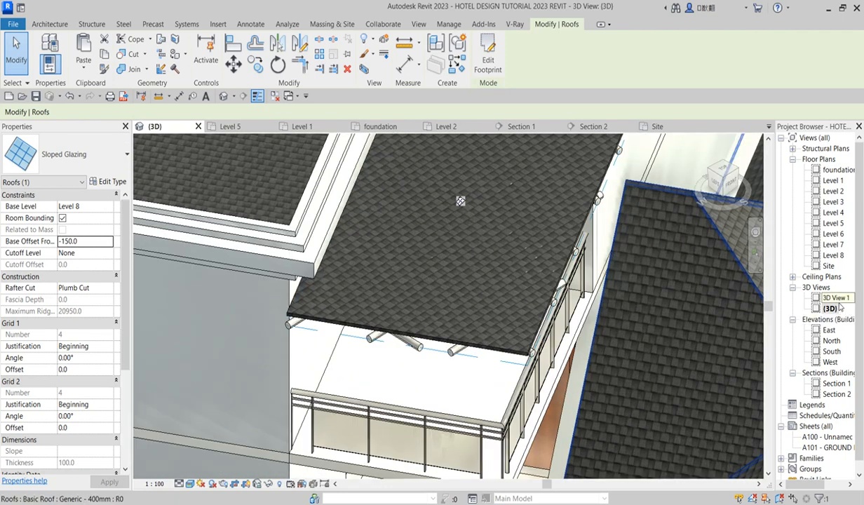
click(723, 187)
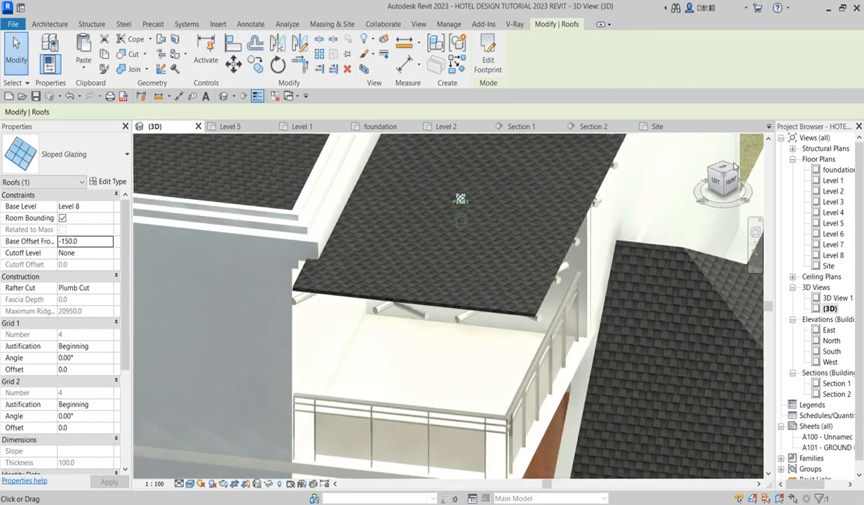
drag(742, 143, 762, 148)
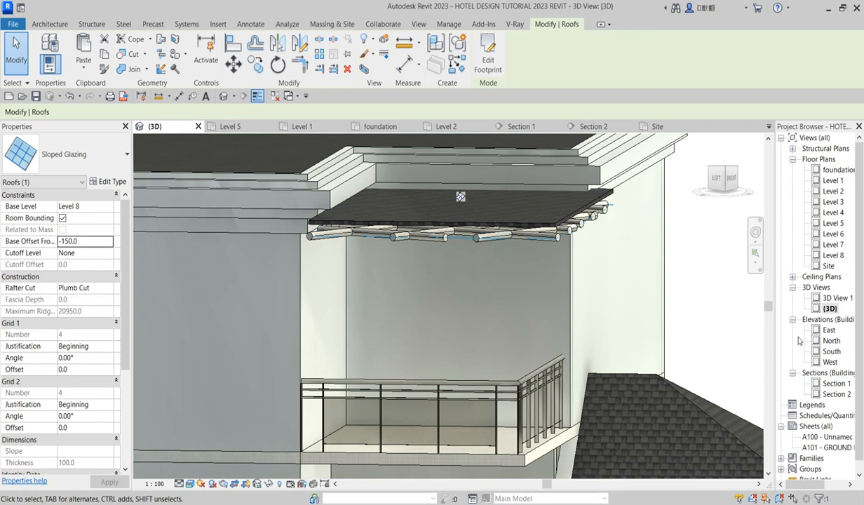
double_click(830, 361)
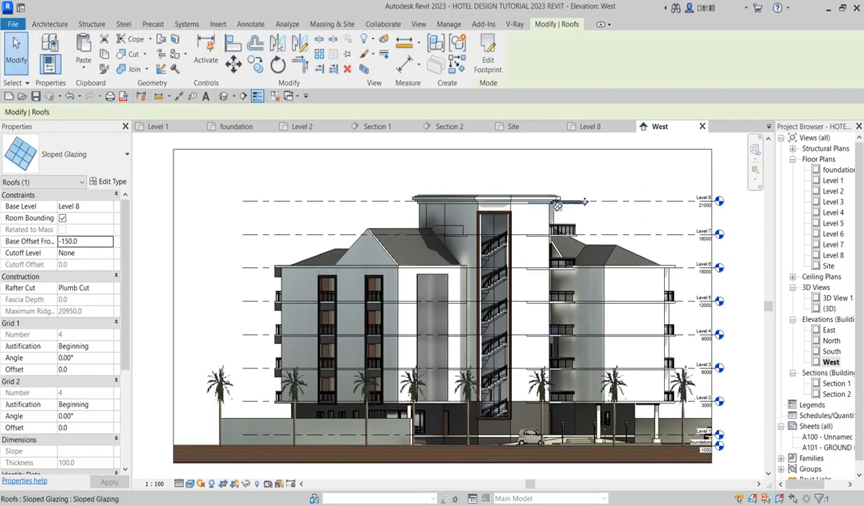
scroll(585, 202, up, 3)
scroll(585, 202, up, 8)
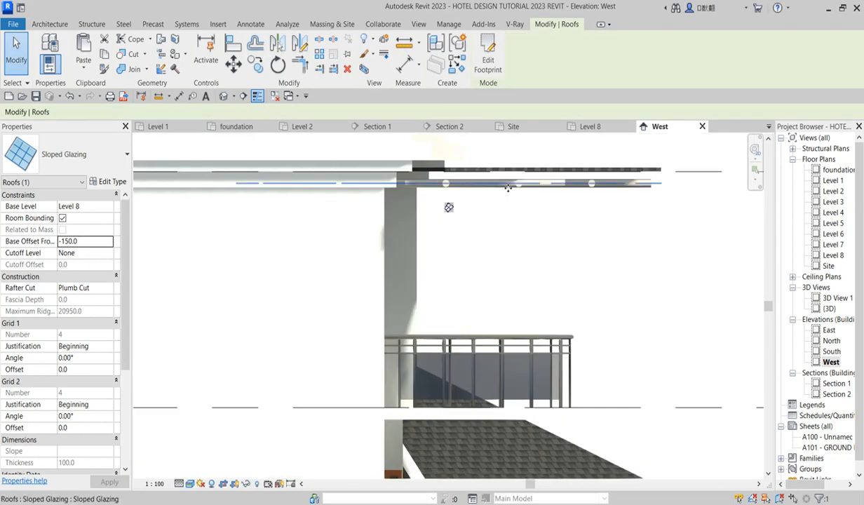
drag(510, 191, 507, 188)
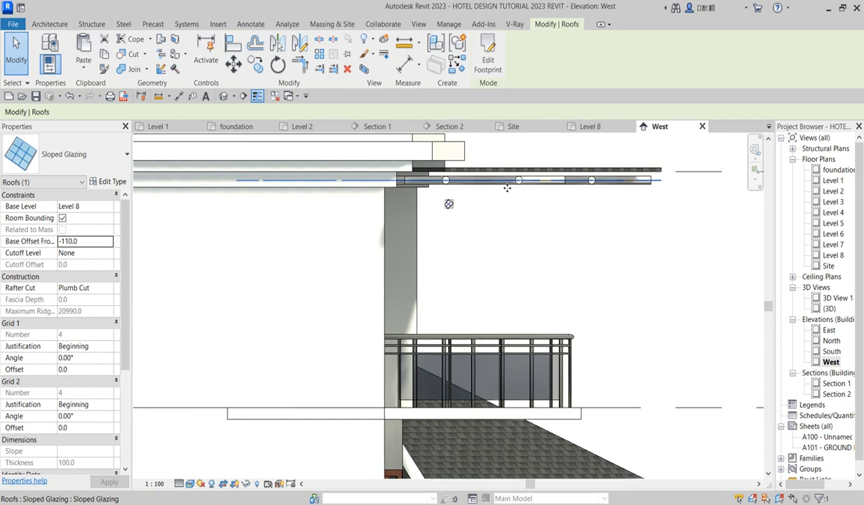
key(Up)
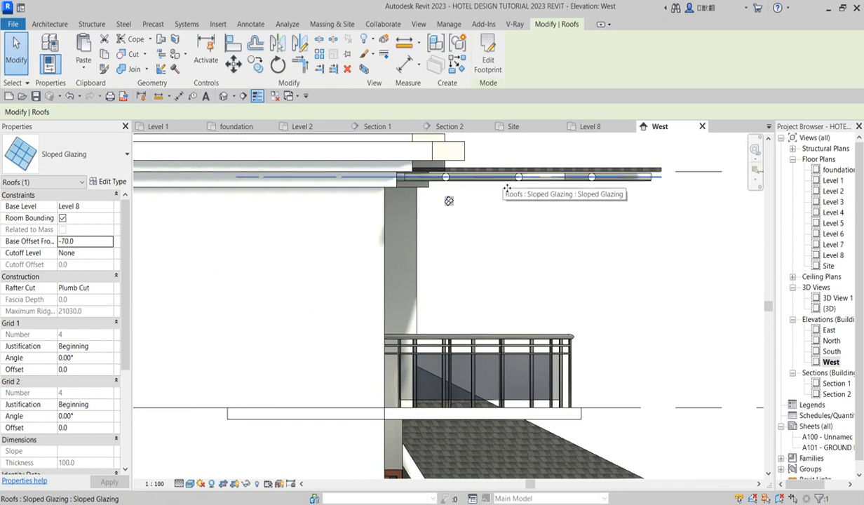
click(481, 259)
- Check how the mullion grid sits beneath the flat roof above the top balcony in the West elevation
scroll(484, 256, down, 4)
scroll(504, 240, down, 2)
scroll(554, 223, up, 6)
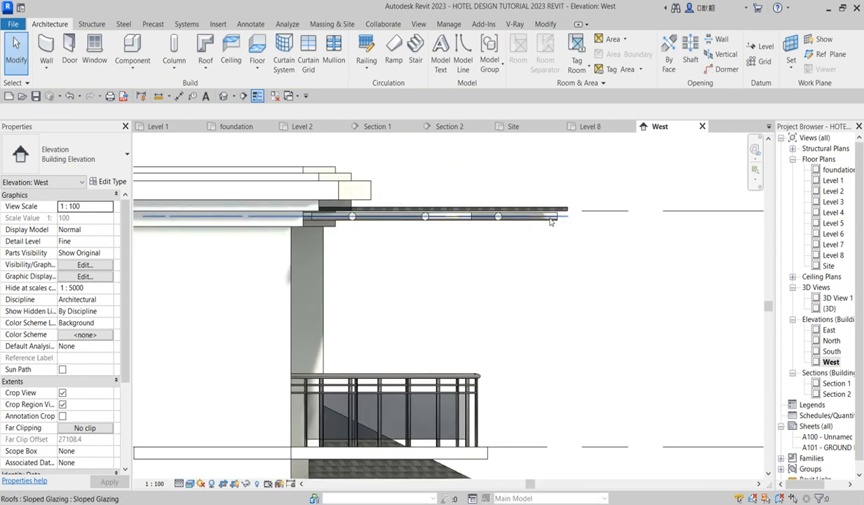
scroll(448, 232, down, 2)
scroll(445, 226, down, 1)
scroll(445, 224, down, 2)
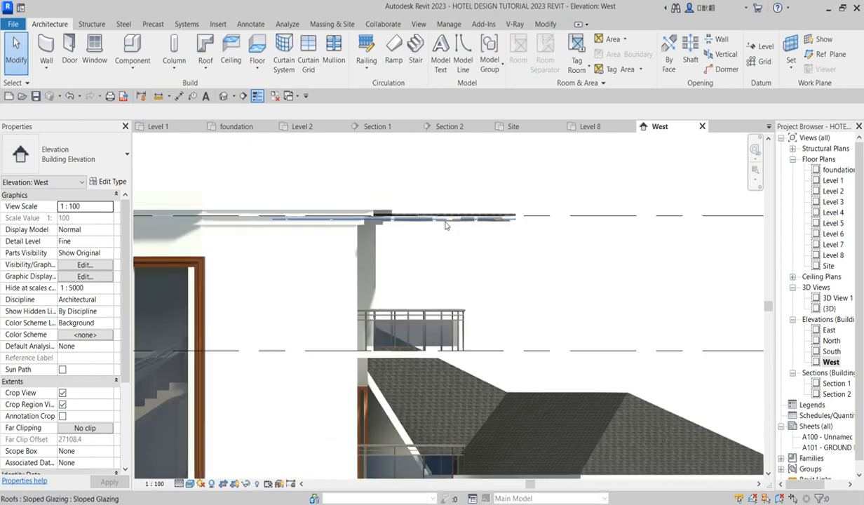
scroll(476, 219, up, 3)
scroll(526, 232, down, 6)
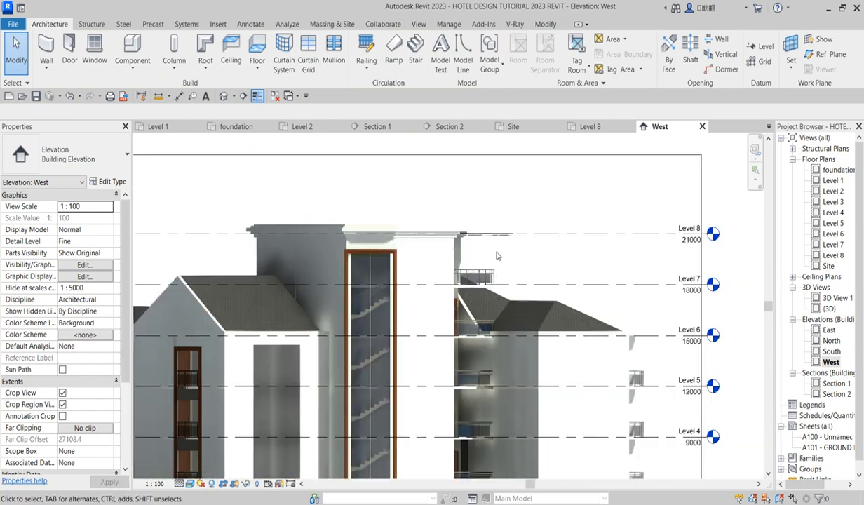
- Open 3D View 1 and examine the mullion grid under the top balcony roof and the overall hotel facade
double_click(835, 298)
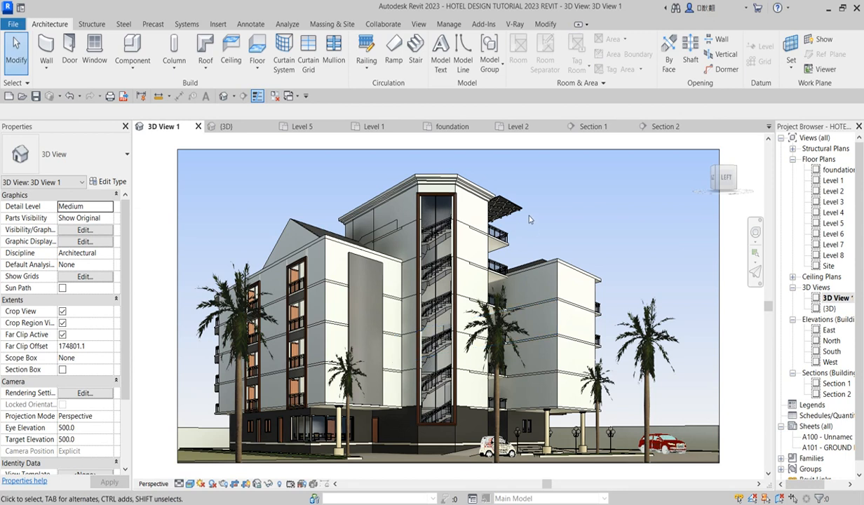
scroll(499, 213, up, 5)
scroll(504, 208, up, 2)
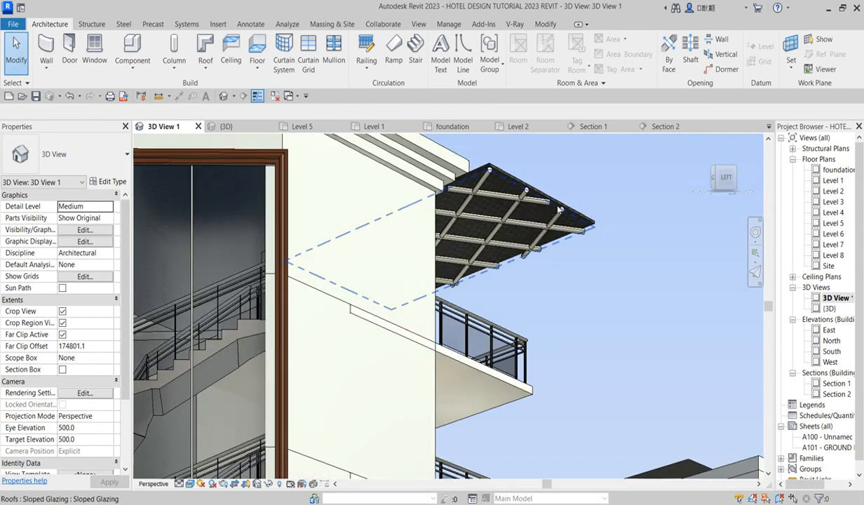
scroll(495, 263, up, 2)
scroll(519, 189, down, 3)
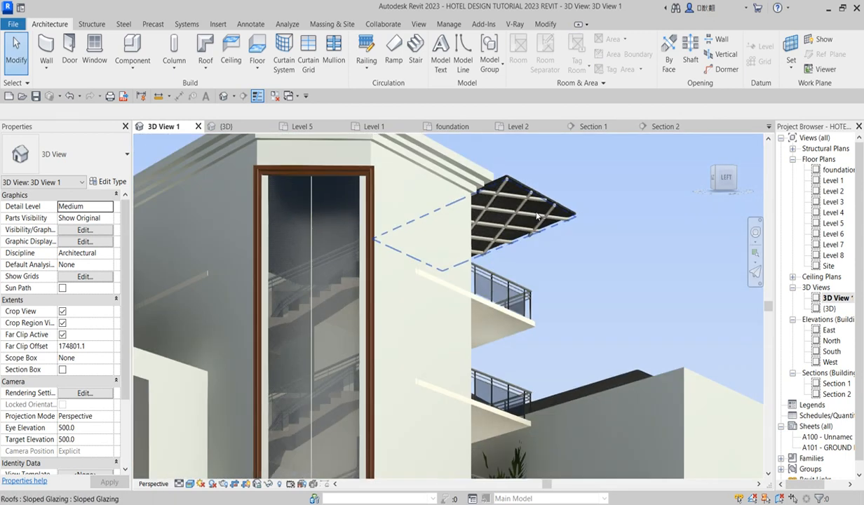
scroll(550, 203, up, 4)
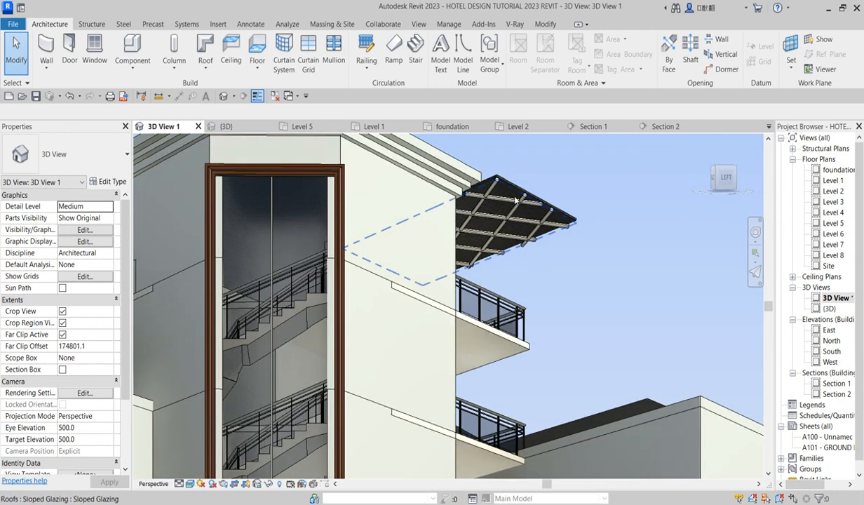
scroll(553, 198, down, 3)
scroll(520, 226, down, 3)
scroll(509, 214, up, 2)
scroll(555, 209, down, 1)
scroll(555, 209, down, 4)
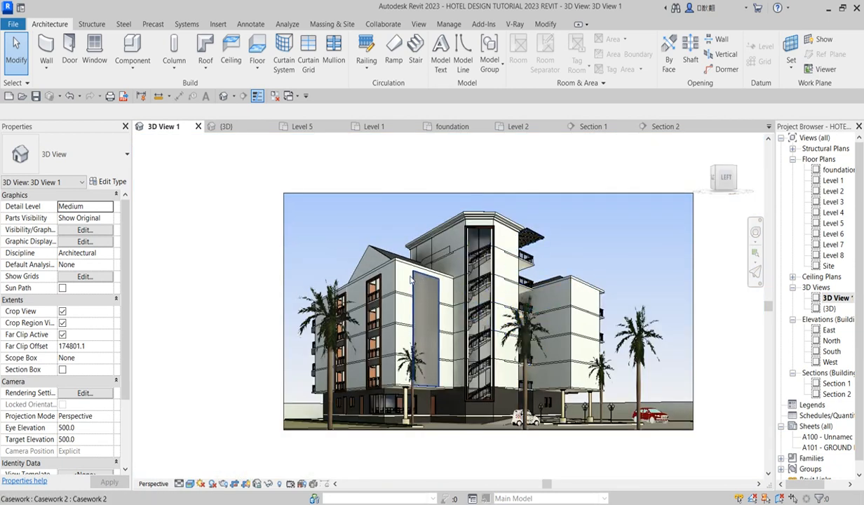
scroll(540, 260, up, 2)
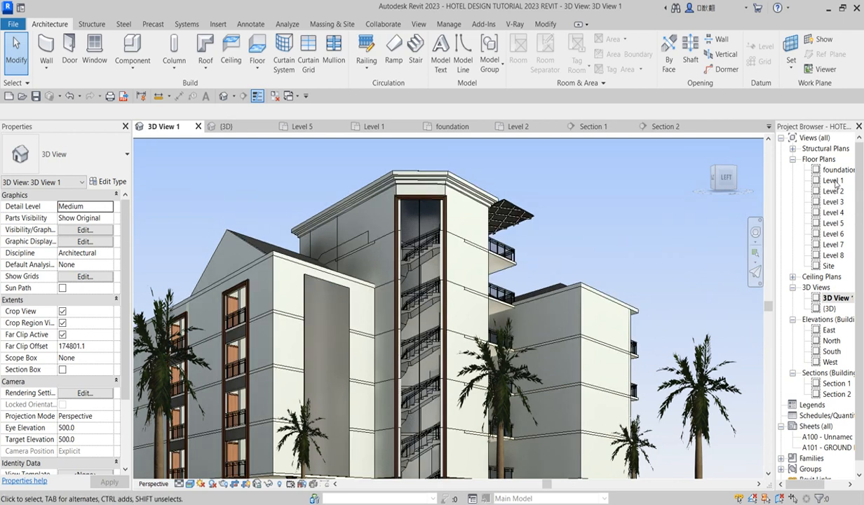
- Open the Level 1 floor plan and look over the building layout and its surrounding site
double_click(833, 180)
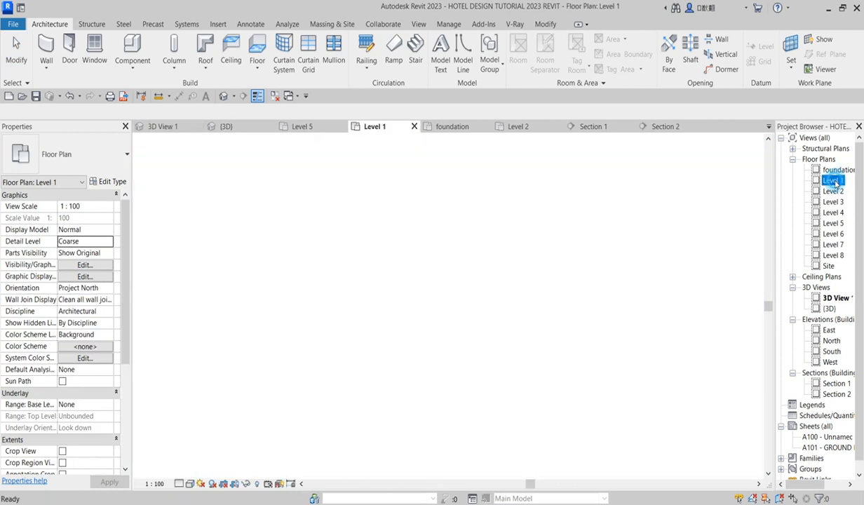
scroll(537, 197, up, 4)
scroll(538, 197, down, 7)
scroll(544, 202, up, 4)
scroll(540, 204, up, 3)
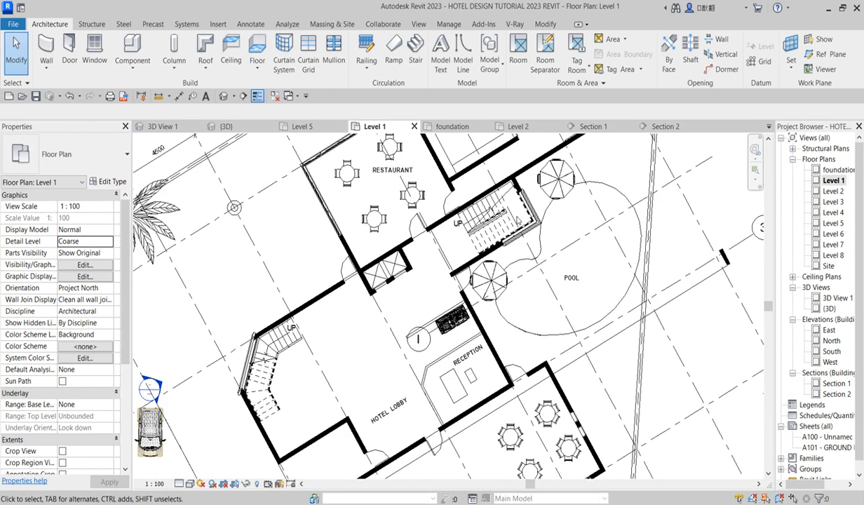
scroll(533, 207, down, 4)
scroll(501, 211, up, 1)
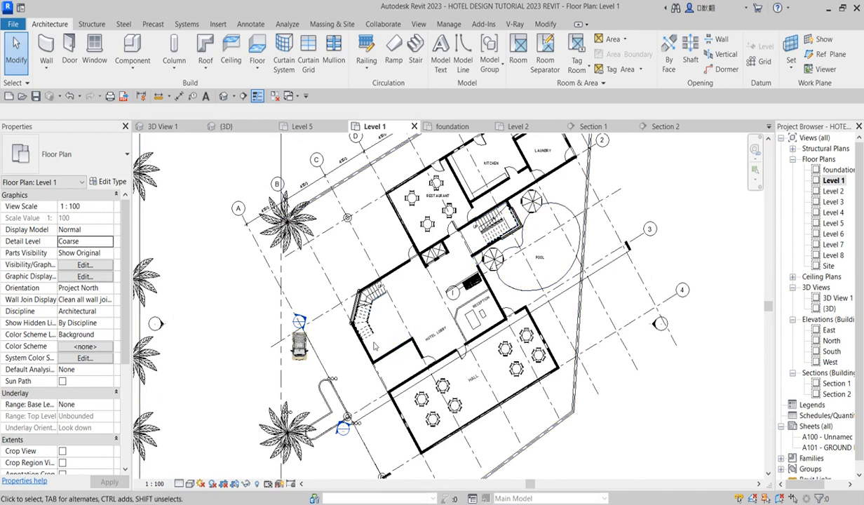
scroll(365, 305, down, 3)
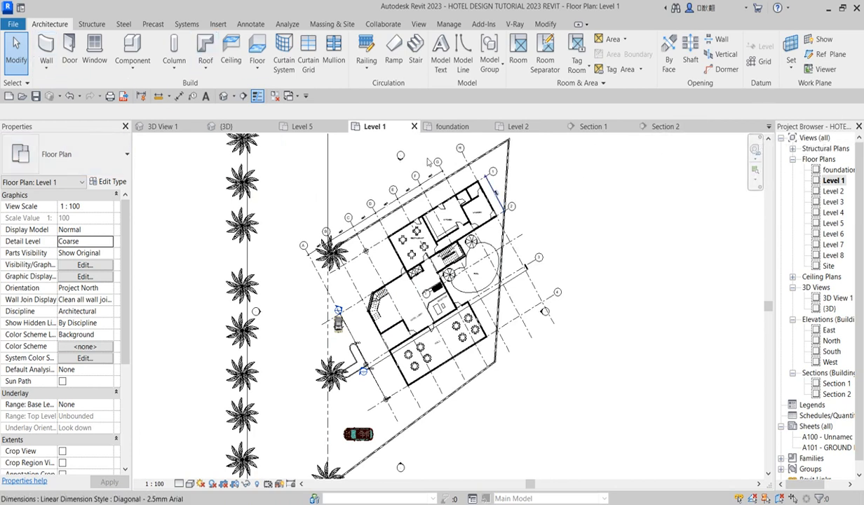
- Draw a building section line lengthwise across the Level 1 plan, from beyond the laundry past the pool-side stair to west of the hotel lobby
click(647, 201)
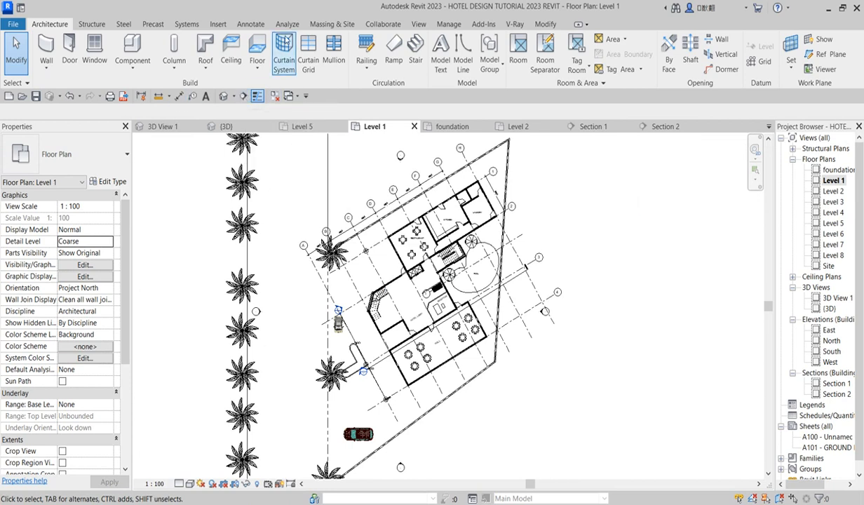
click(416, 25)
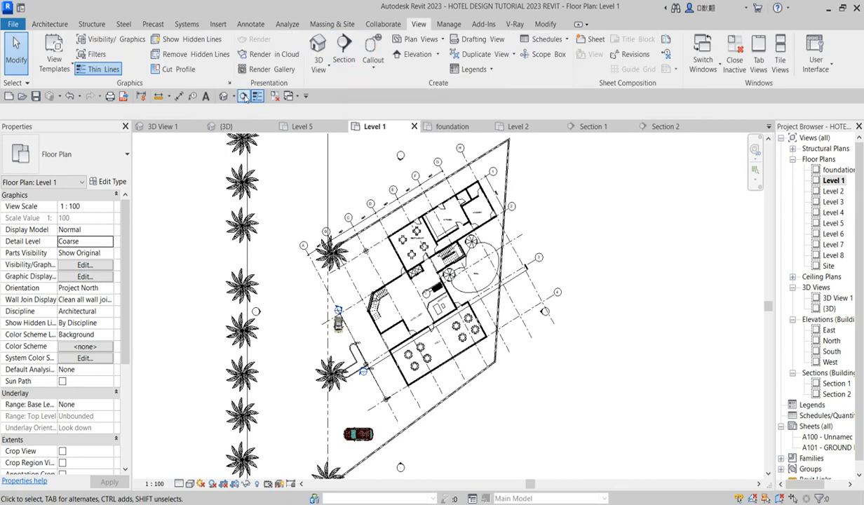
click(344, 51)
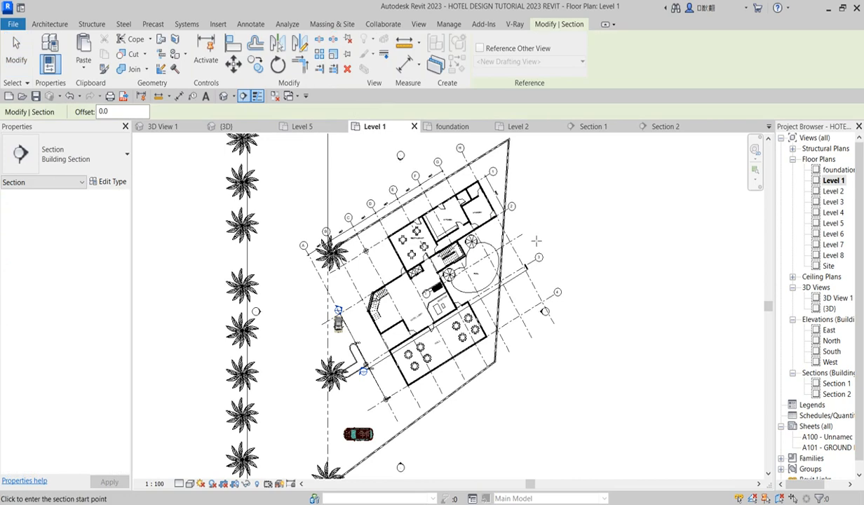
scroll(529, 217, up, 2)
scroll(519, 240, up, 1)
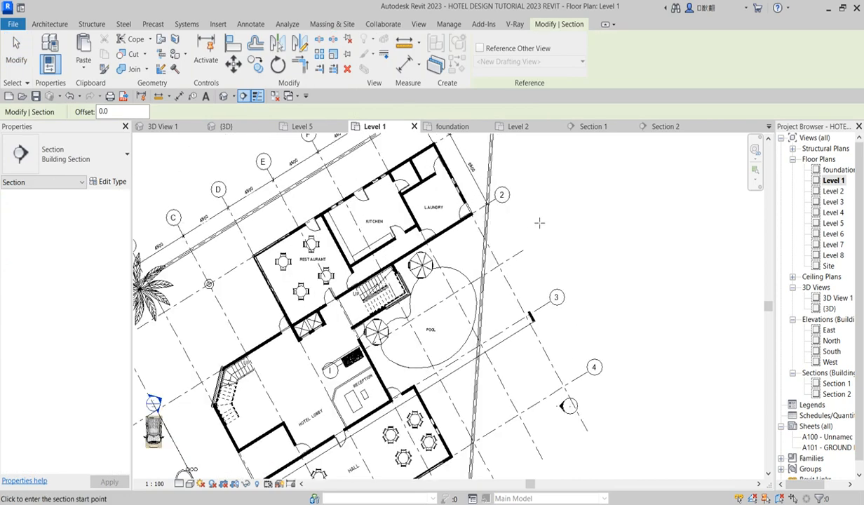
click(537, 212)
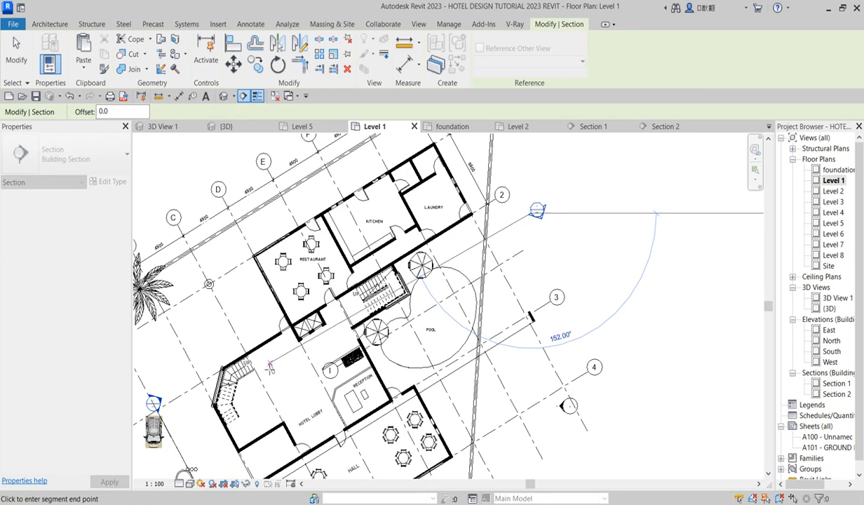
scroll(301, 372, down, 1)
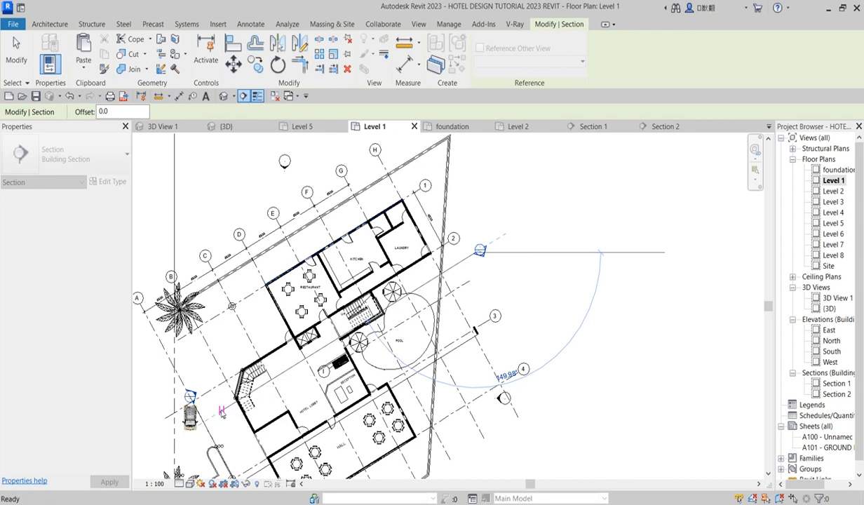
click(223, 412)
scroll(378, 329, up, 2)
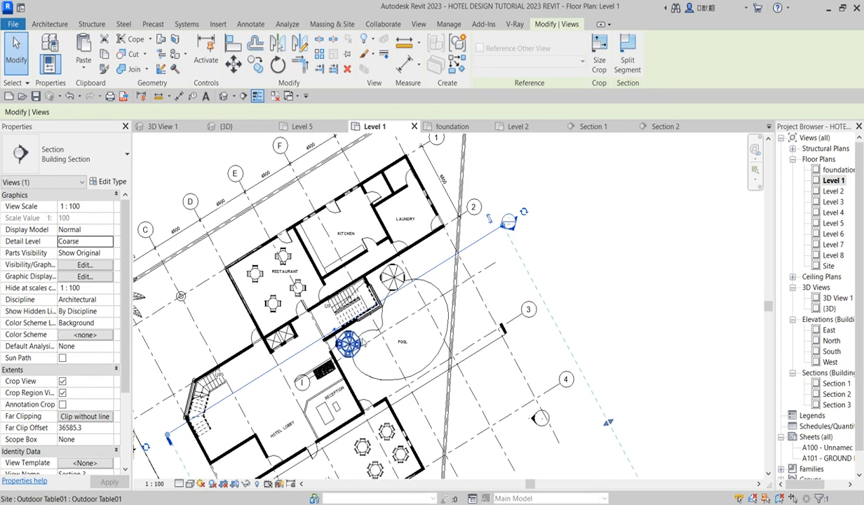
- Open the new section's view and examine the building's floors, stairs and roof as cut
scroll(373, 342, down, 4)
scroll(408, 269, up, 4)
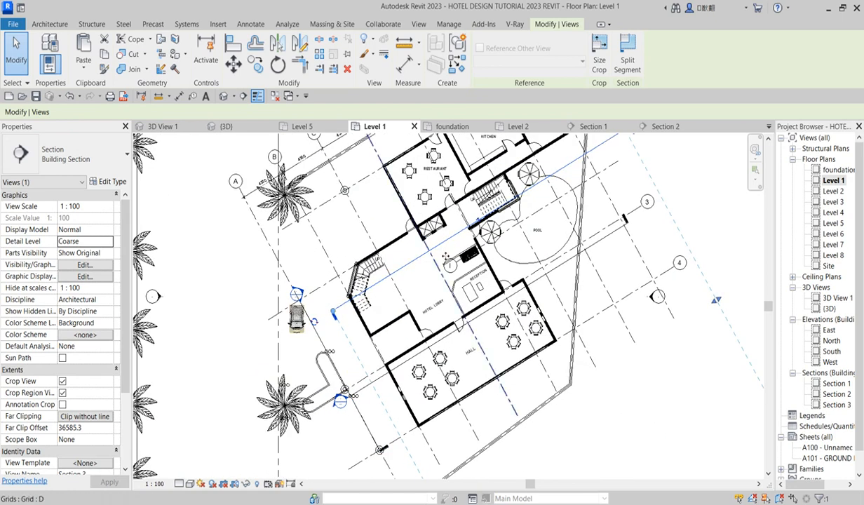
right_click(405, 265)
click(449, 264)
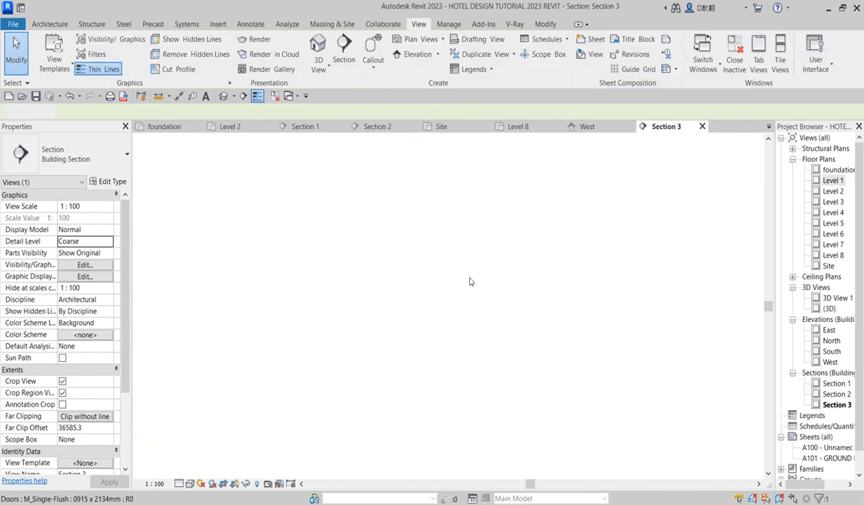
scroll(470, 281, up, 3)
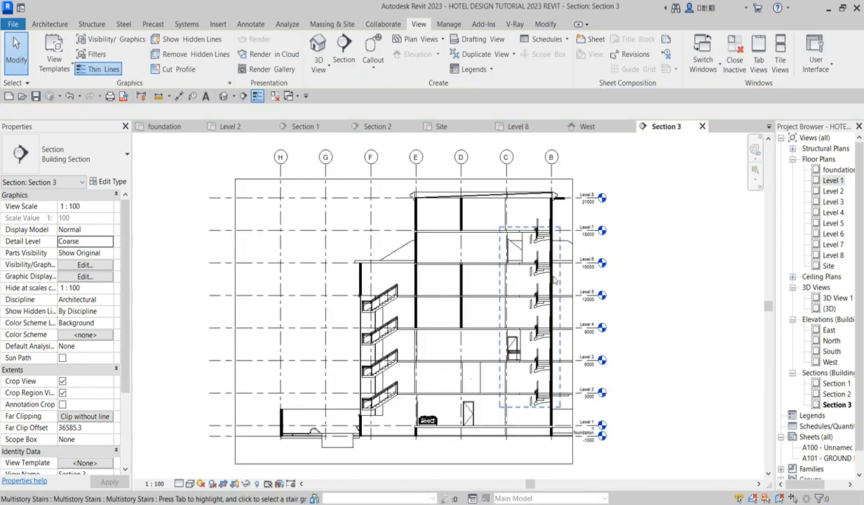
scroll(371, 273, down, 3)
scroll(338, 358, up, 4)
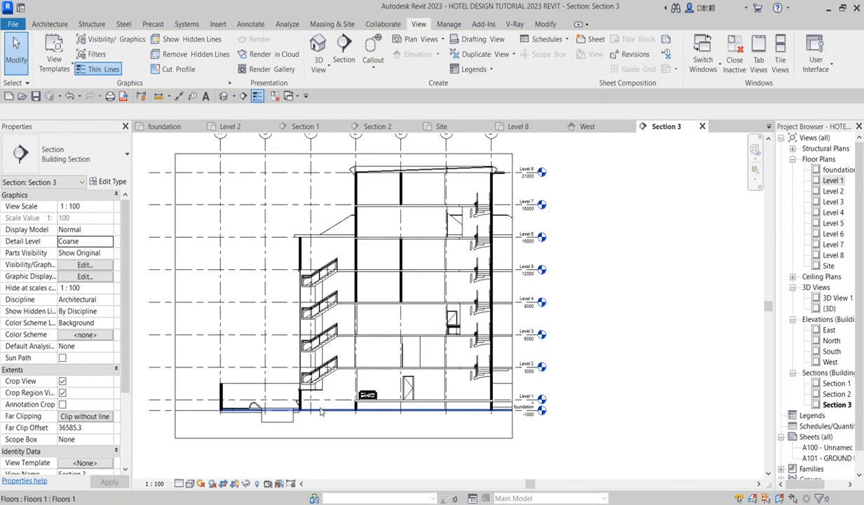
- Return to the Level 1 plan and check the new section line's direction and extents across the lobby, stair and hall
double_click(841, 181)
scroll(576, 201, down, 2)
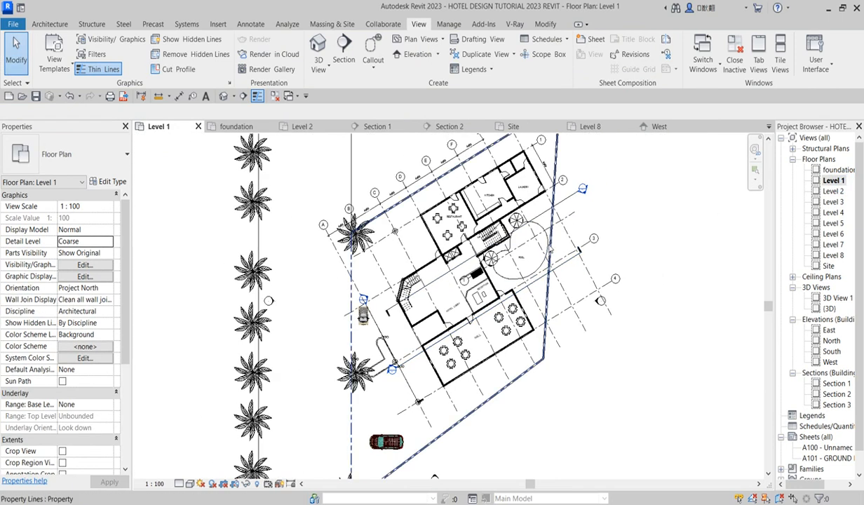
click(576, 202)
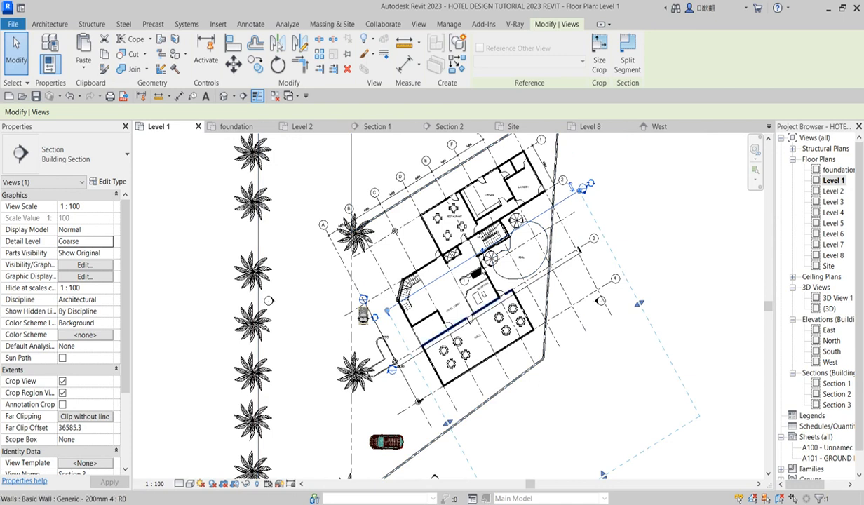
scroll(491, 280, down, 2)
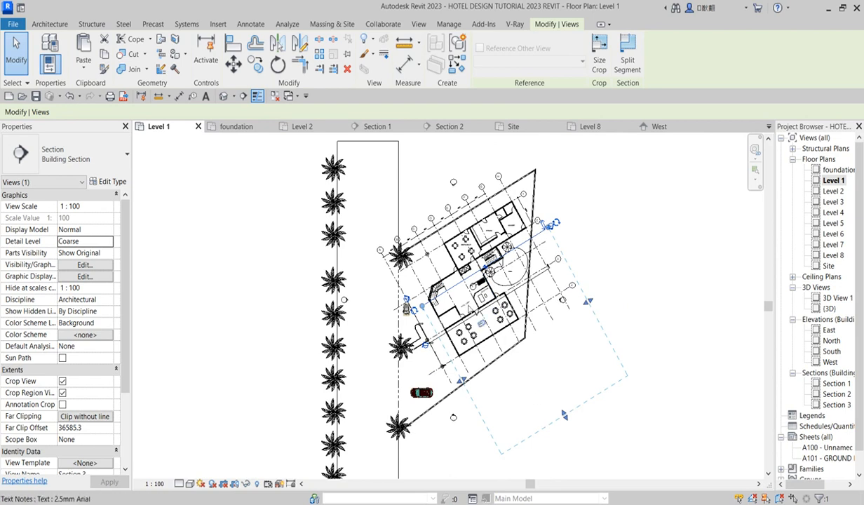
scroll(397, 344, up, 1)
scroll(609, 207, up, 1)
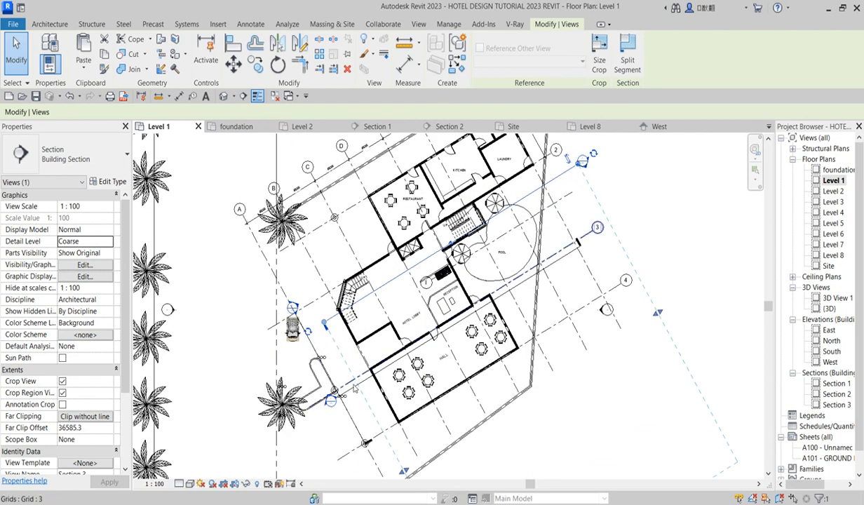
scroll(351, 383, down, 2)
scroll(493, 260, up, 1)
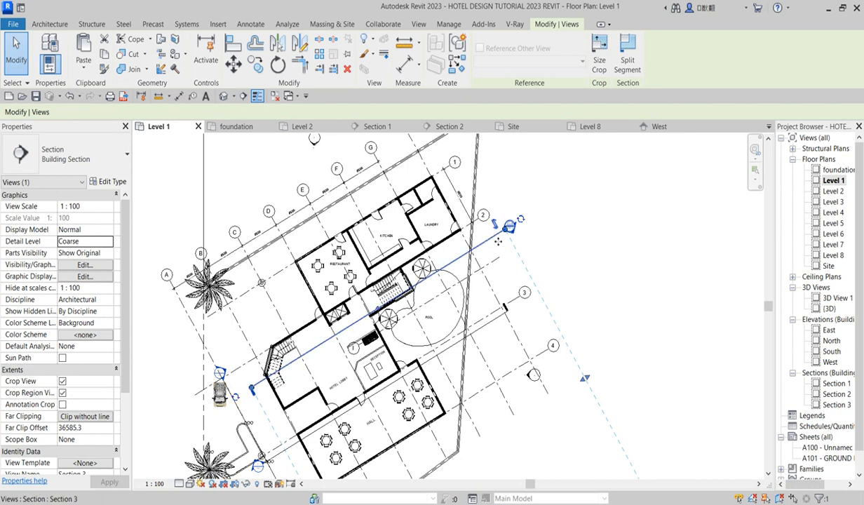
- Reopen the section view from its line and flip the section to look in the opposite direction
right_click(495, 219)
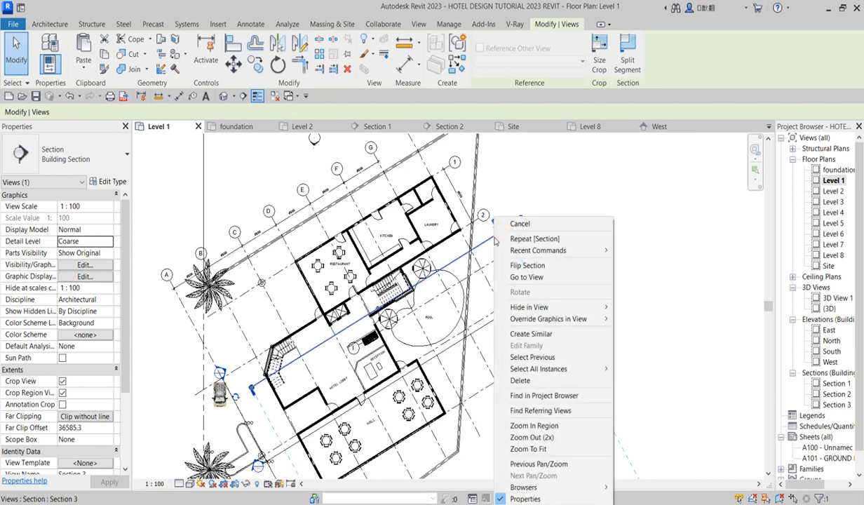
click(526, 277)
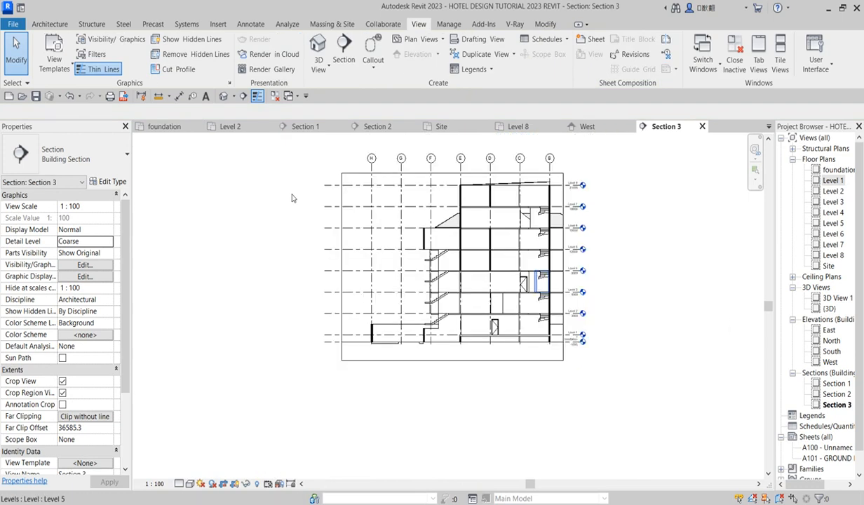
click(342, 193)
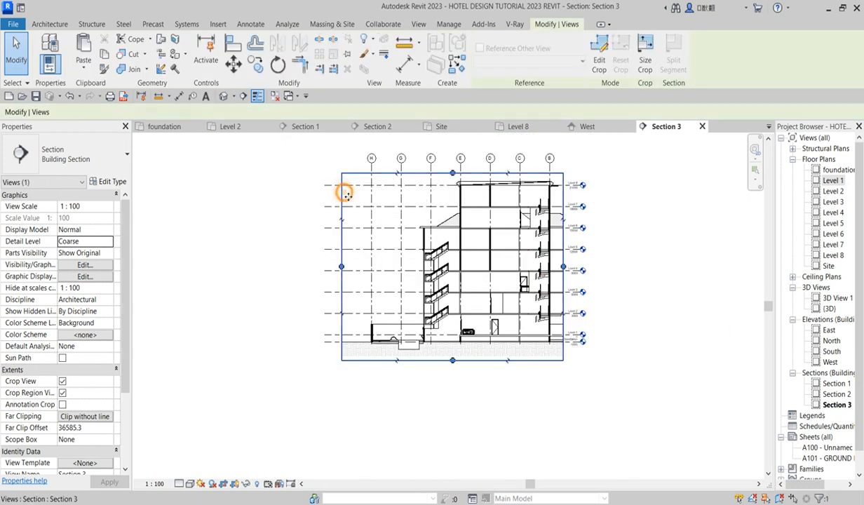
right_click(342, 188)
click(382, 241)
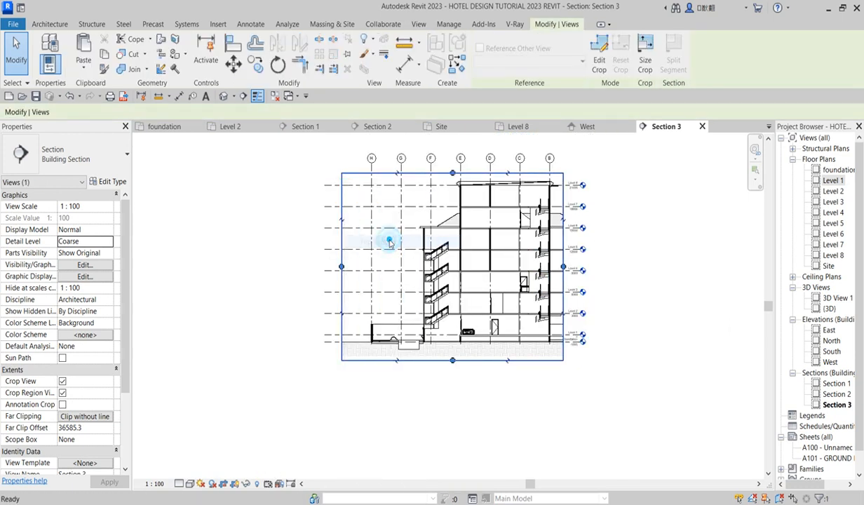
- Extend the section's crop region outward on the grid B side to take in the palms and the parked car
scroll(402, 258, up, 2)
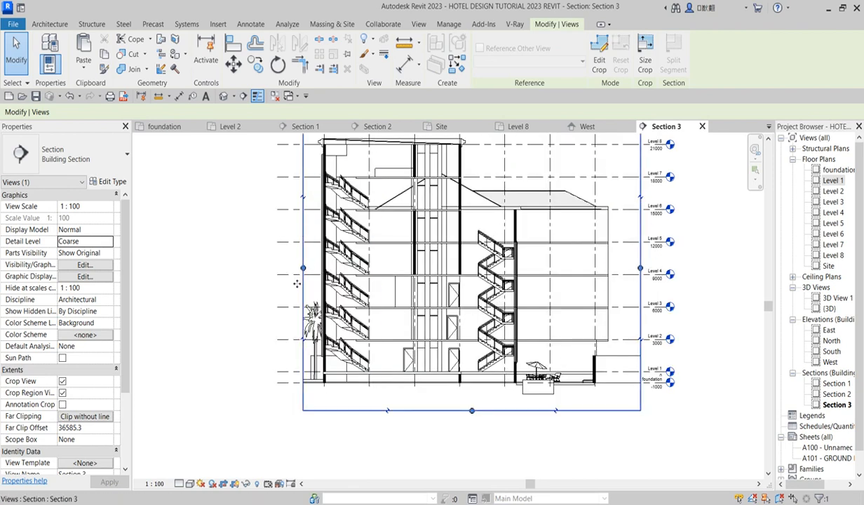
drag(304, 268, 262, 267)
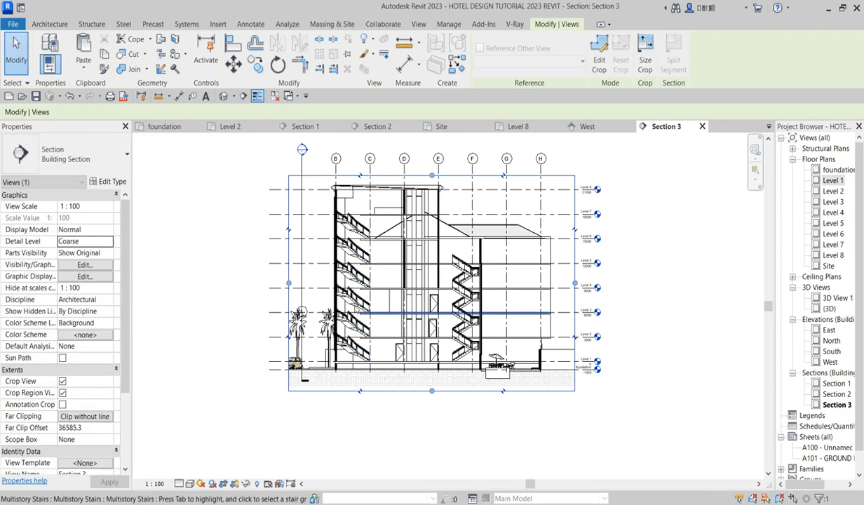
scroll(350, 289, up, 3)
scroll(373, 307, down, 4)
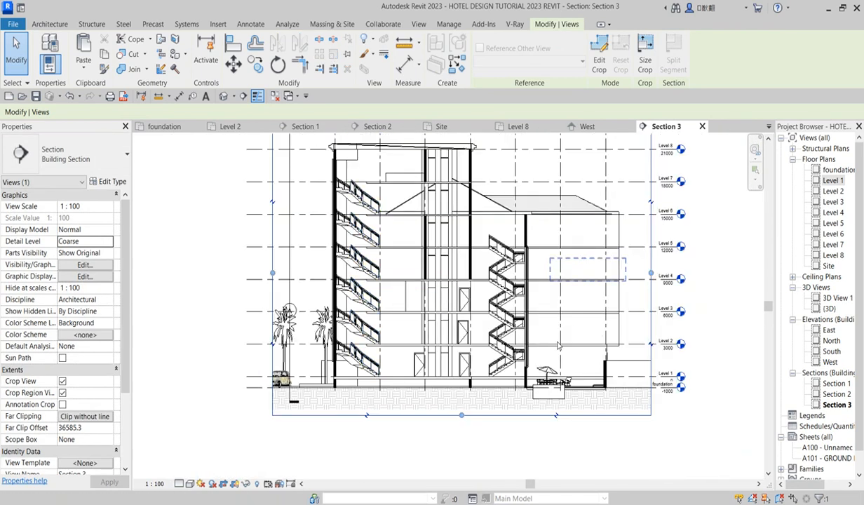
scroll(603, 225, down, 1)
- In the Level 1 plan, split the section line in the hotel lobby and offset its west segment toward the lobby's interior
double_click(838, 181)
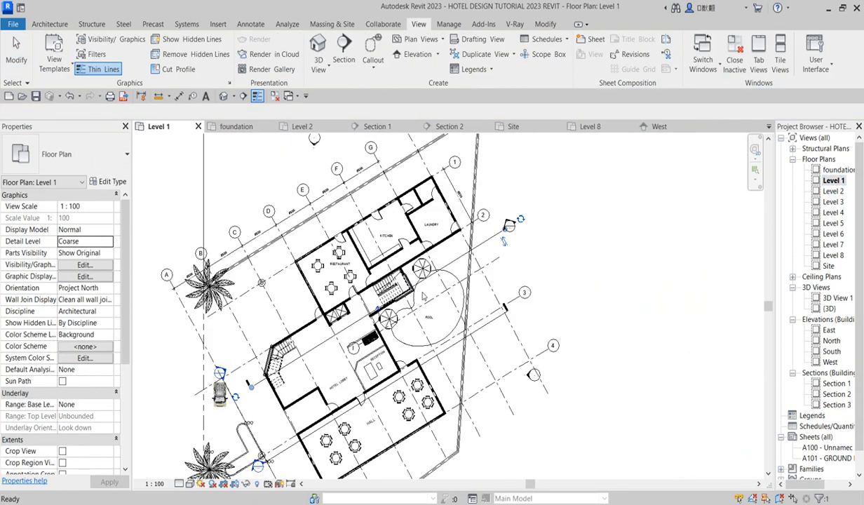
scroll(350, 346, up, 4)
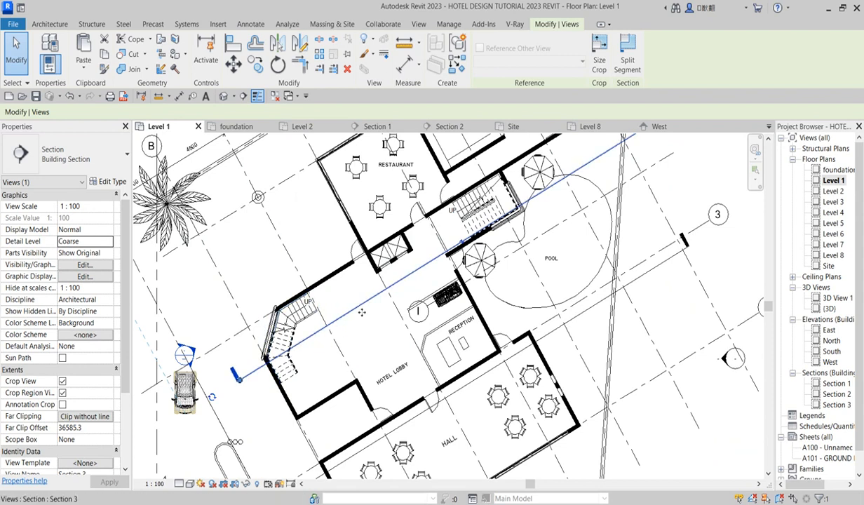
scroll(390, 294, up, 1)
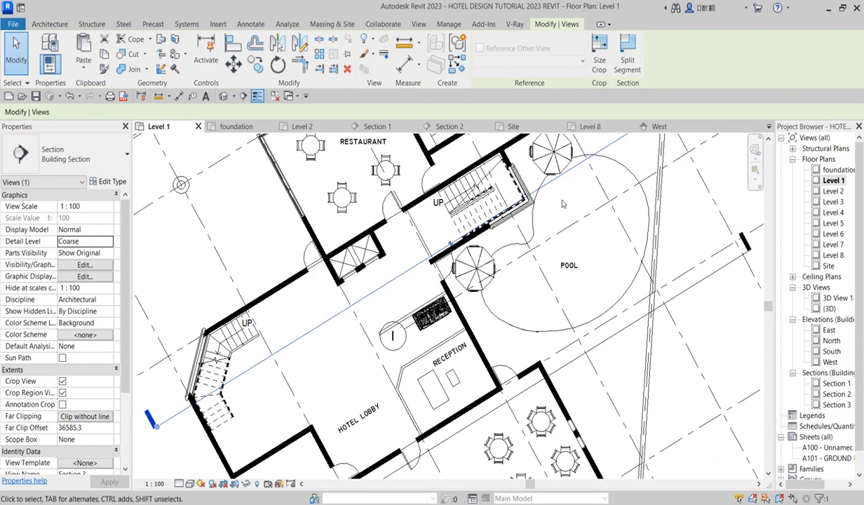
click(629, 63)
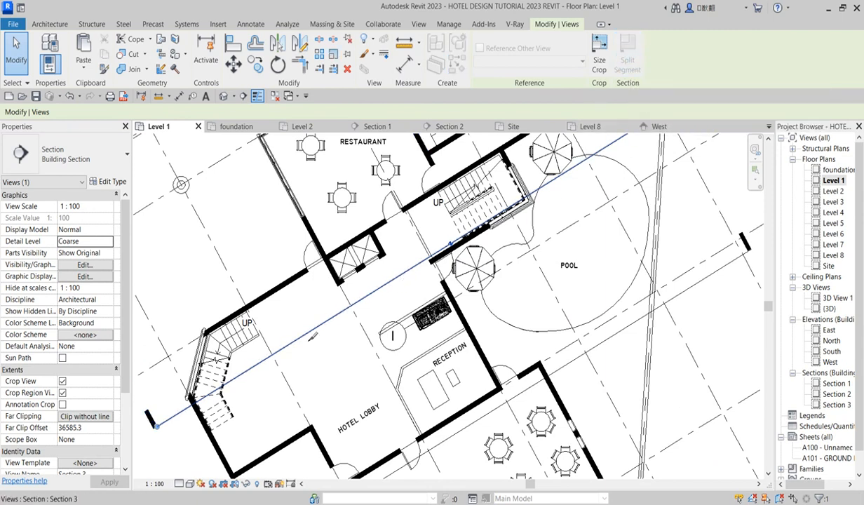
click(325, 329)
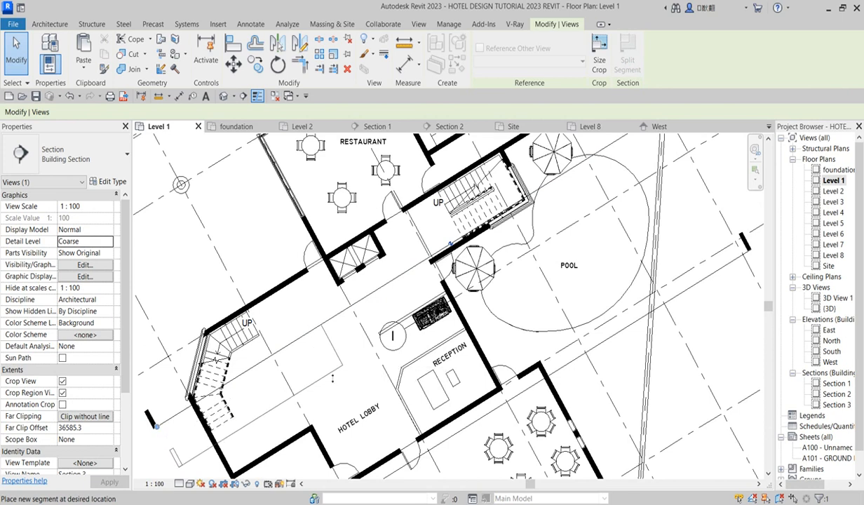
click(328, 374)
- Split the section line again at the far side of the pool, offset the middle segment toward the pool, and end the splitting
scroll(329, 319, down, 3)
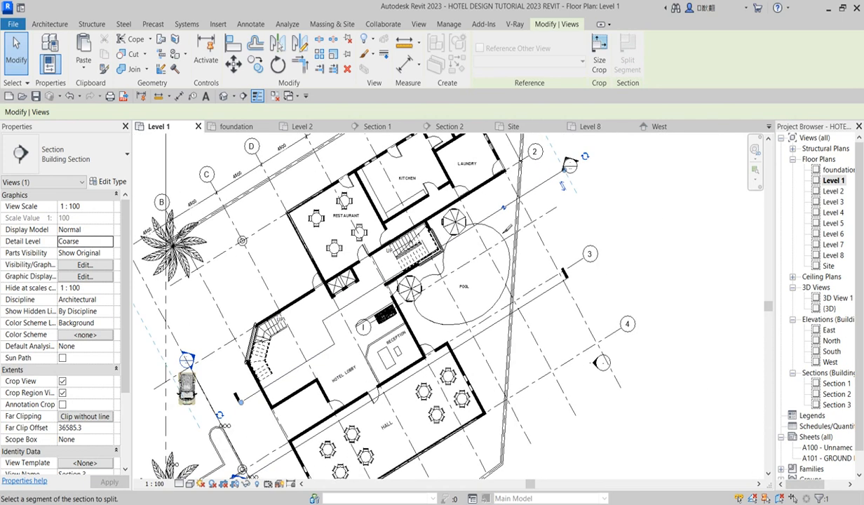
scroll(496, 244, up, 4)
scroll(493, 235, down, 2)
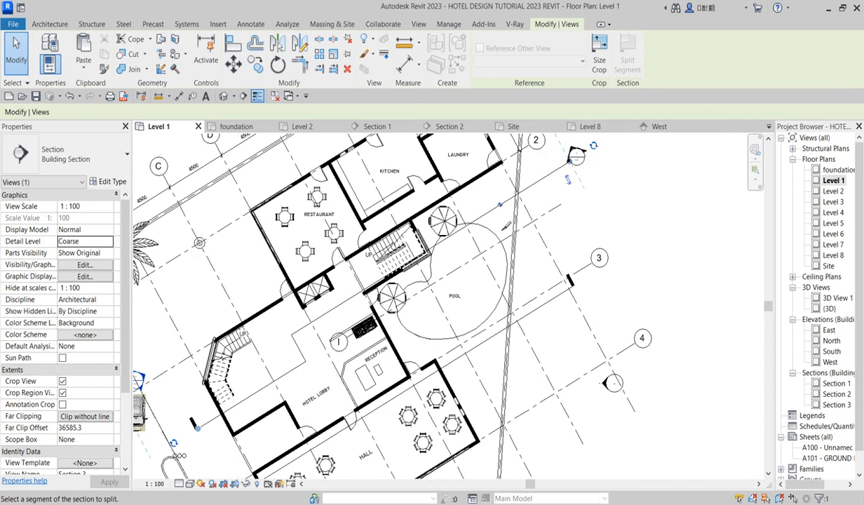
scroll(459, 230, up, 1)
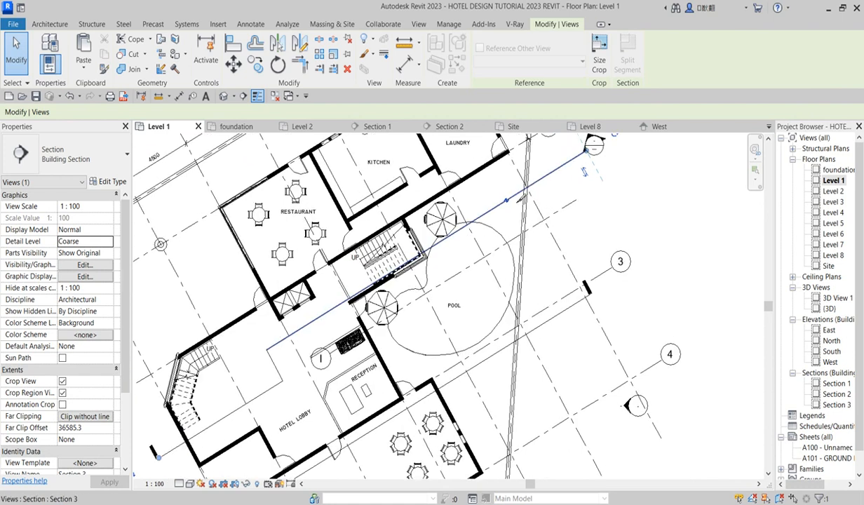
click(495, 216)
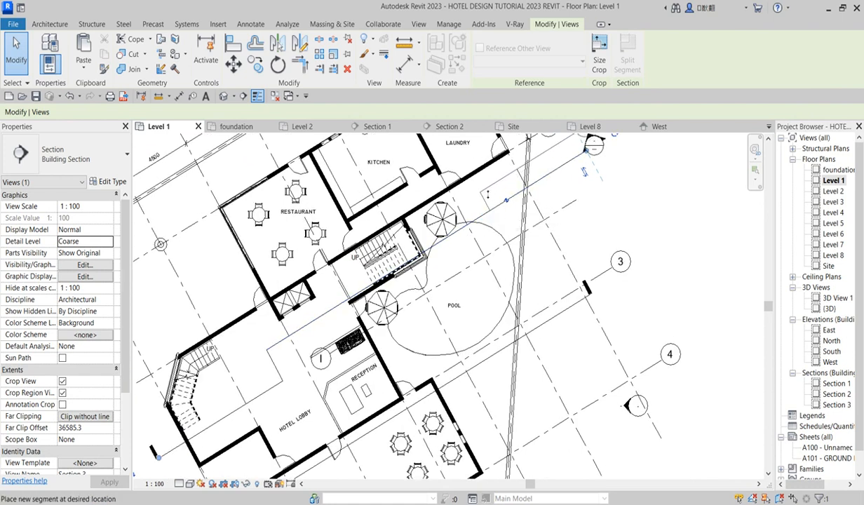
scroll(486, 193, down, 2)
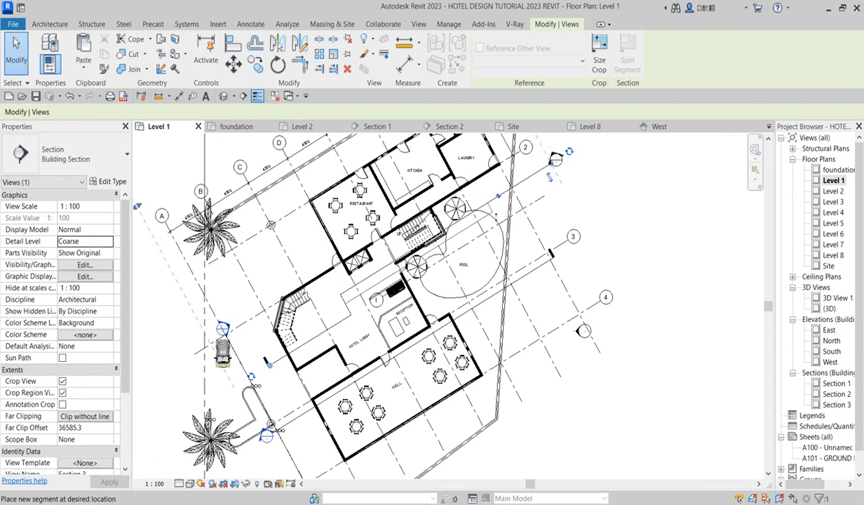
click(483, 218)
right_click(588, 166)
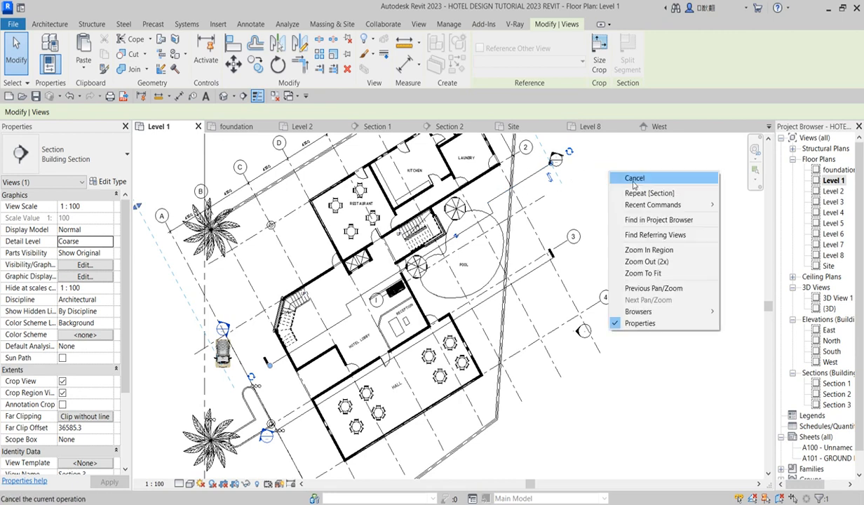
click(605, 170)
right_click(600, 161)
click(618, 166)
- Shift the section line's east segment into the laundry and kitchen side, and its middle segment onto the main staircase
click(531, 179)
scroll(522, 186, up, 2)
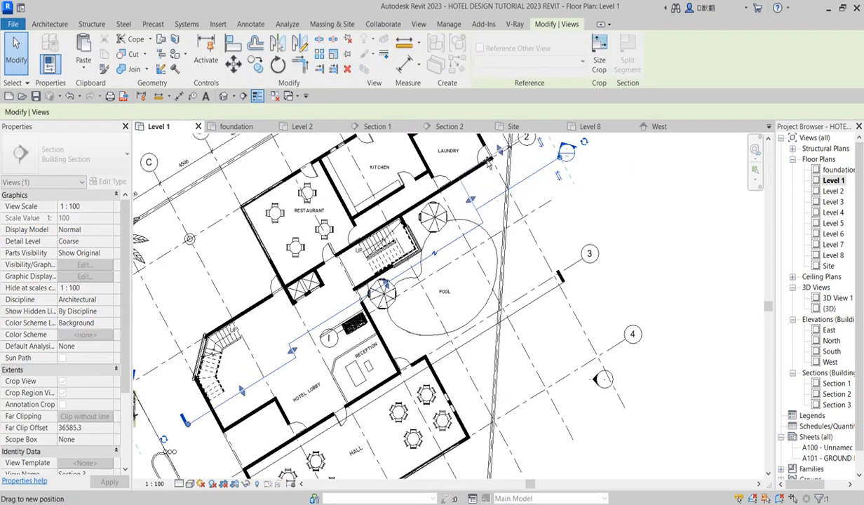
drag(491, 164, 433, 217)
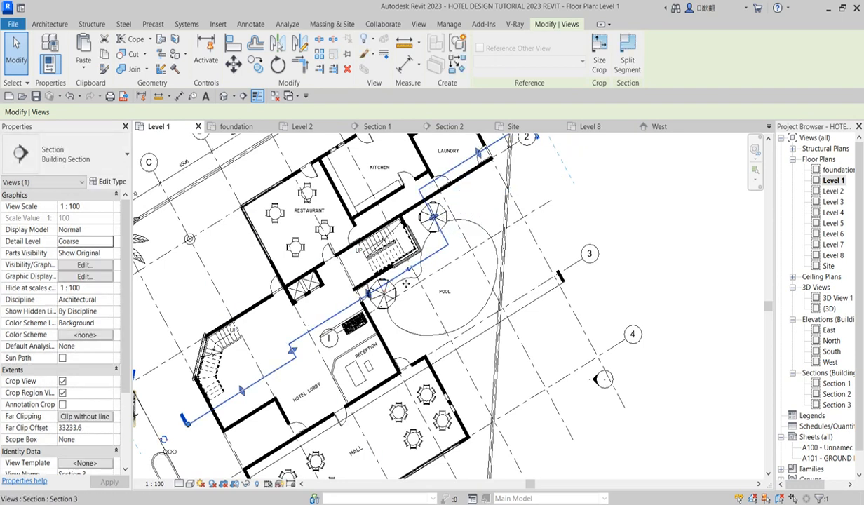
drag(366, 294, 361, 279)
scroll(356, 284, down, 2)
scroll(284, 348, up, 2)
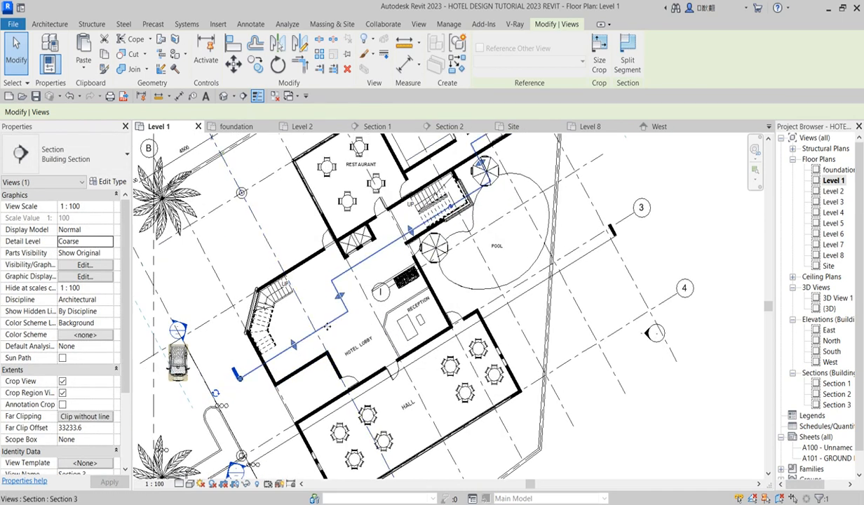
- Open the section view from its line and examine the staircases, rooms, roof, levels and ground in the stepped cut
right_click(323, 323)
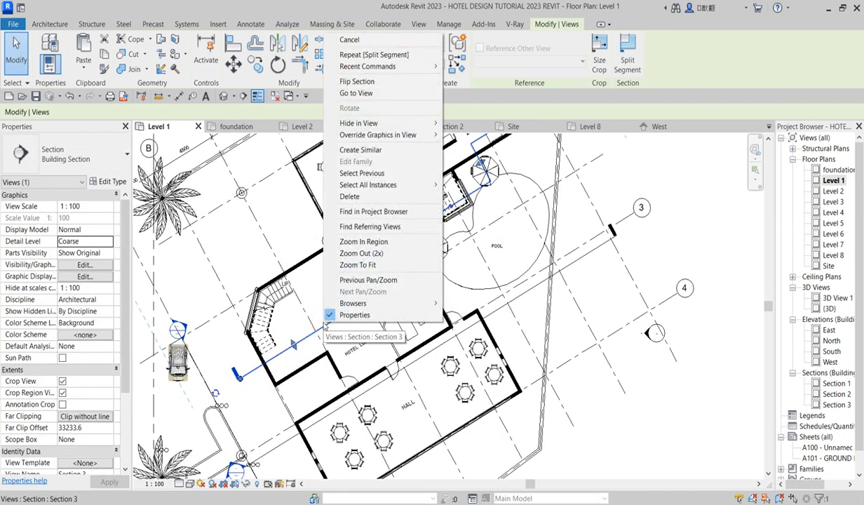
click(367, 93)
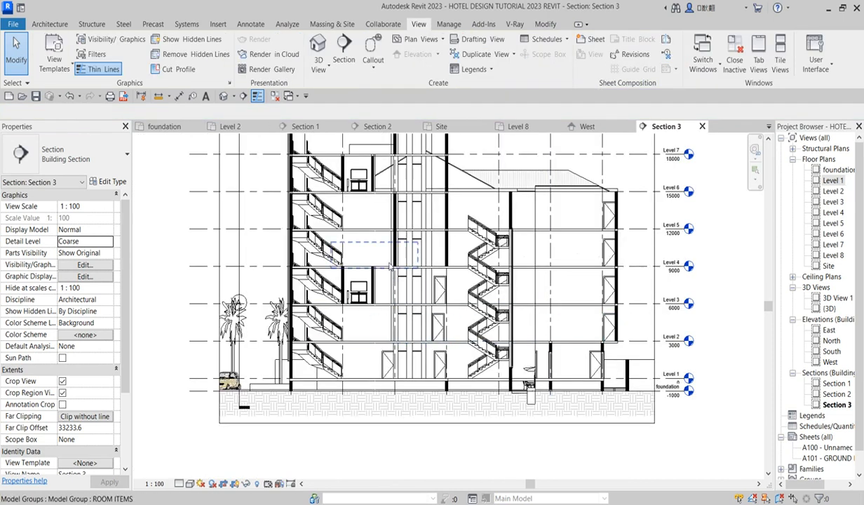
scroll(404, 259, up, 3)
scroll(322, 364, down, 2)
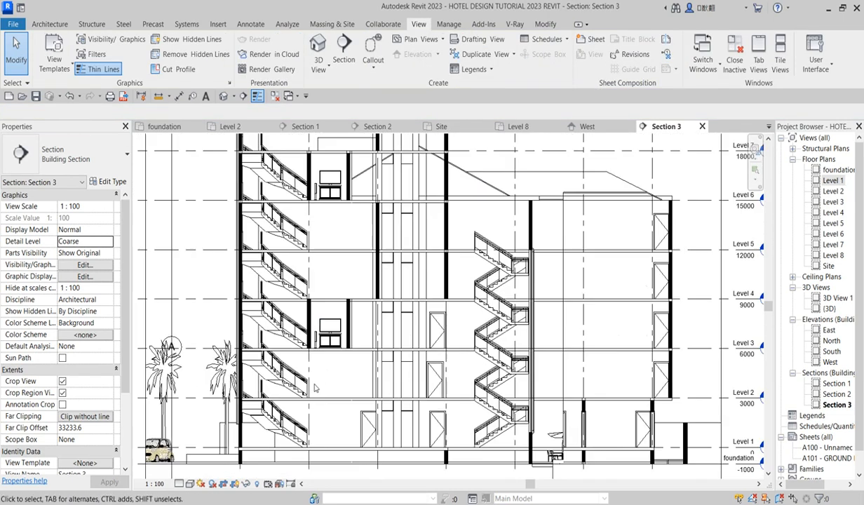
scroll(324, 386, up, 4)
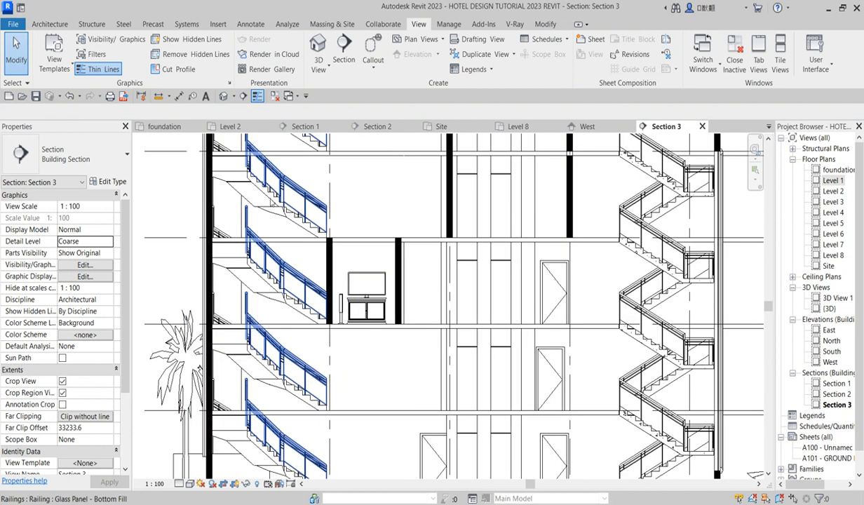
scroll(268, 263, down, 3)
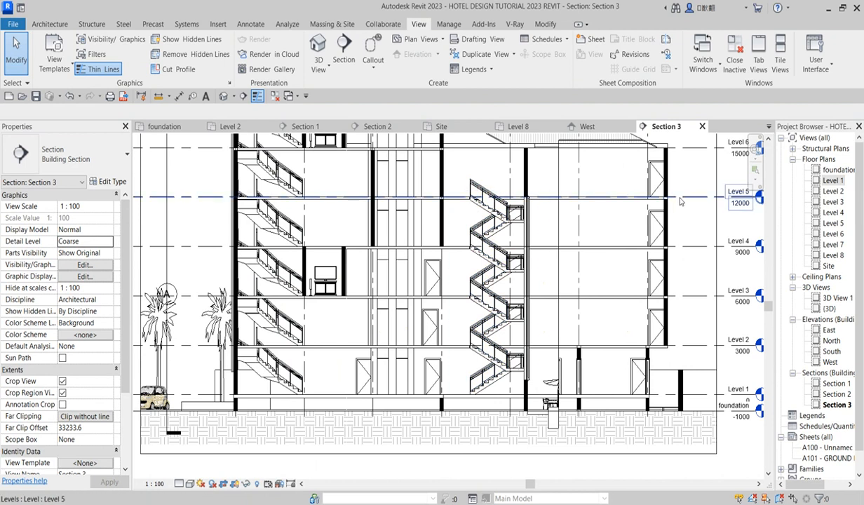
scroll(565, 319, down, 3)
scroll(442, 405, up, 3)
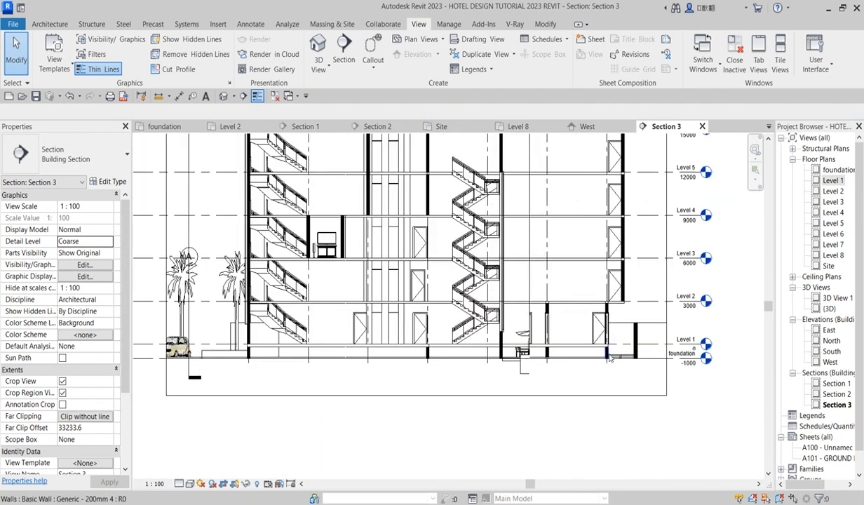
scroll(461, 421, down, 1)
scroll(461, 421, down, 2)
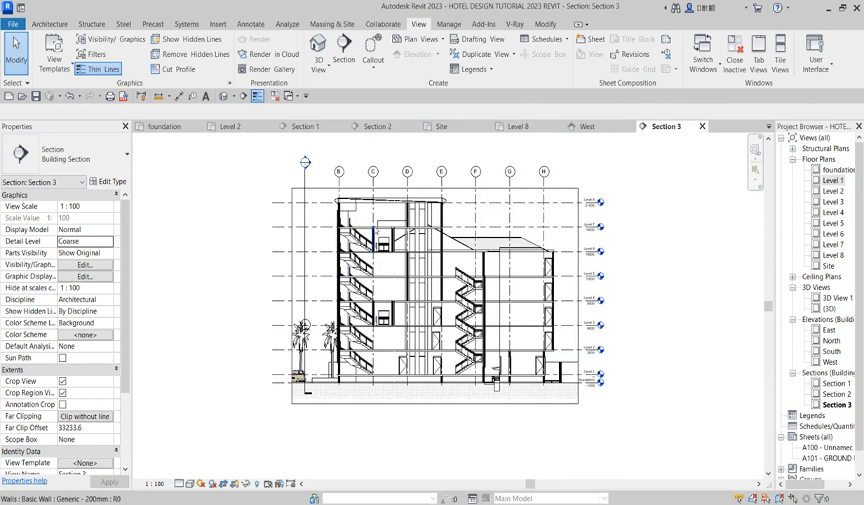
scroll(416, 212, up, 5)
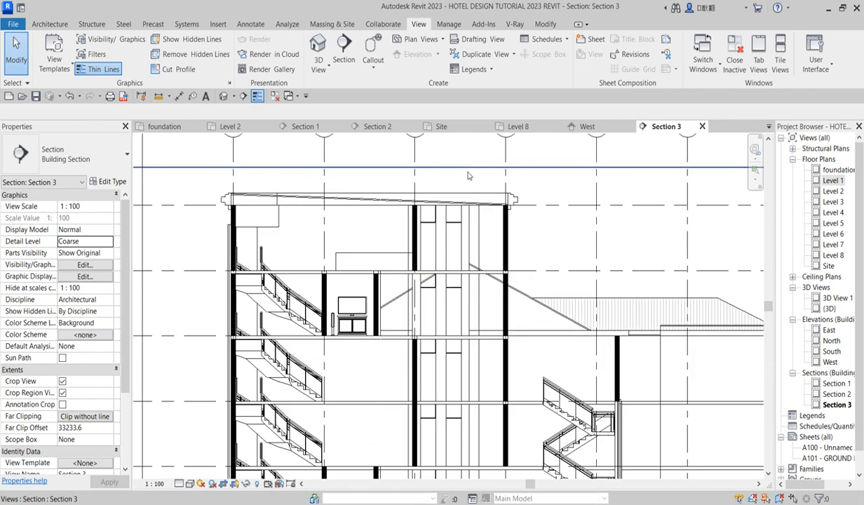
scroll(469, 176, down, 3)
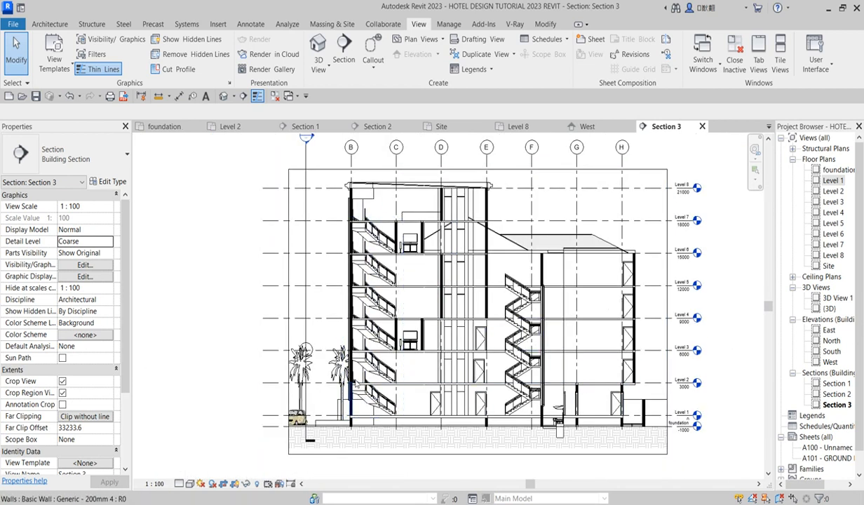
scroll(463, 274, up, 3)
scroll(463, 273, down, 2)
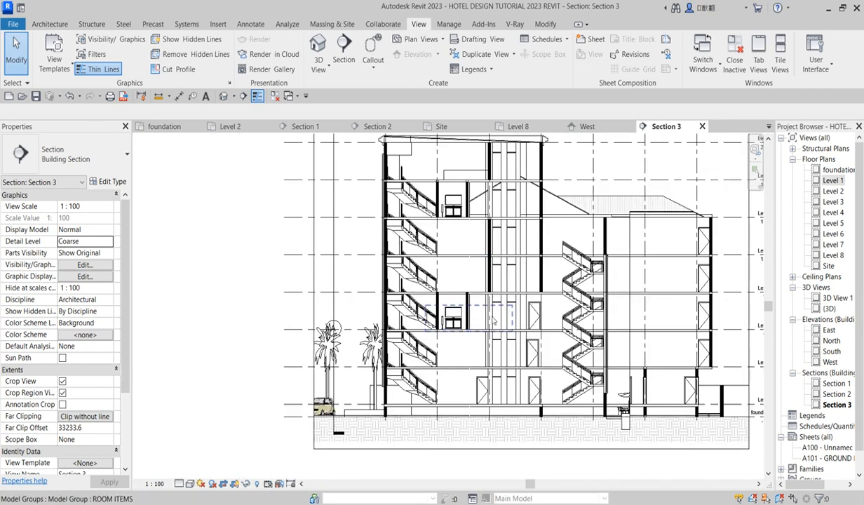
scroll(495, 296, up, 2)
scroll(557, 277, down, 2)
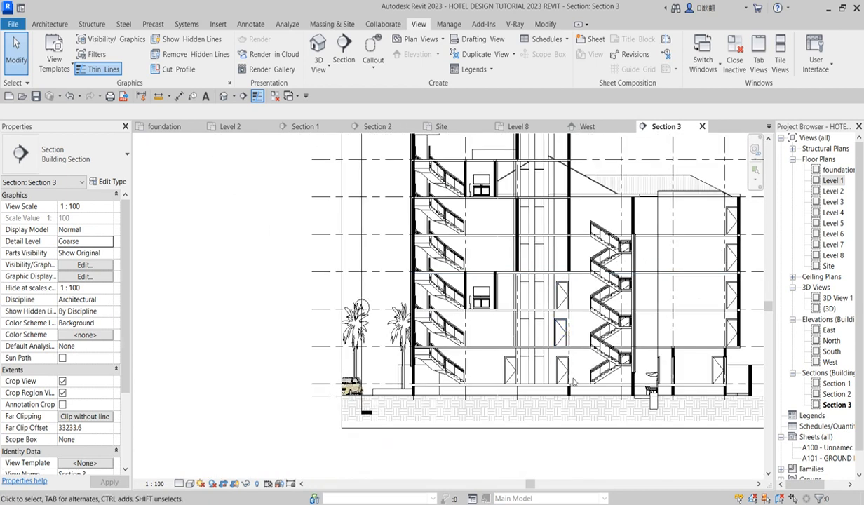
scroll(565, 265, up, 2)
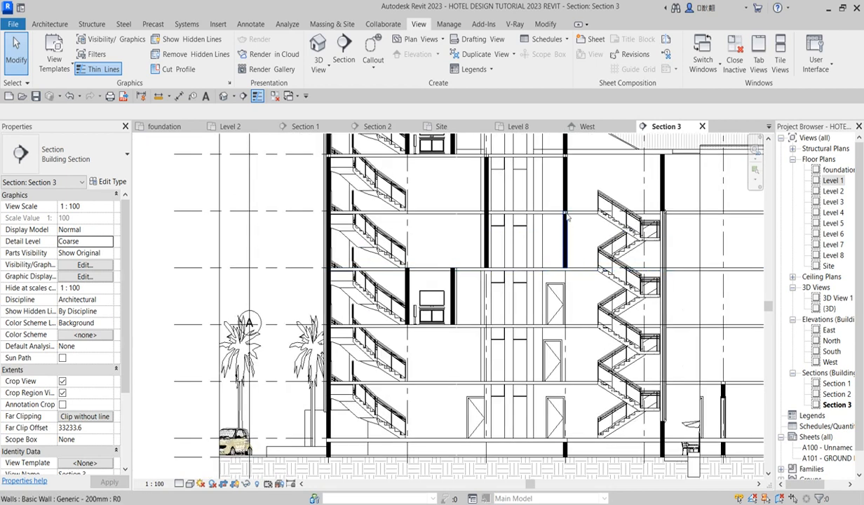
scroll(555, 246, down, 2)
scroll(503, 270, up, 2)
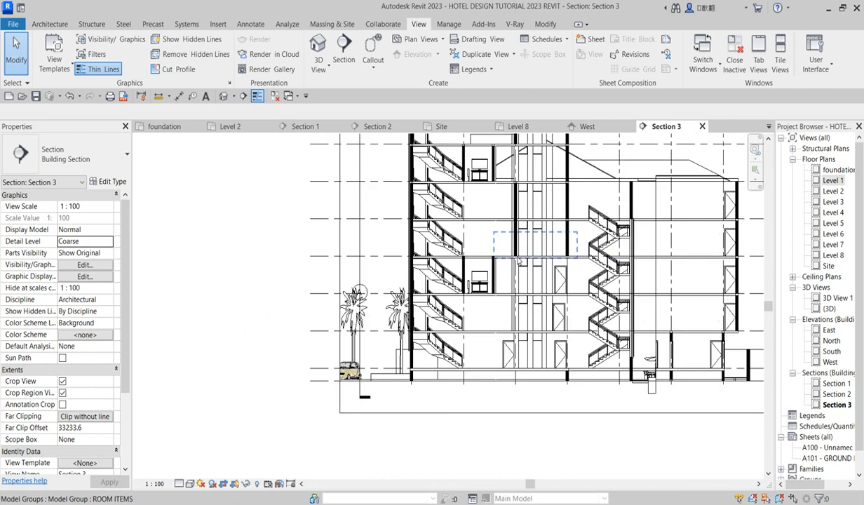
scroll(503, 270, down, 2)
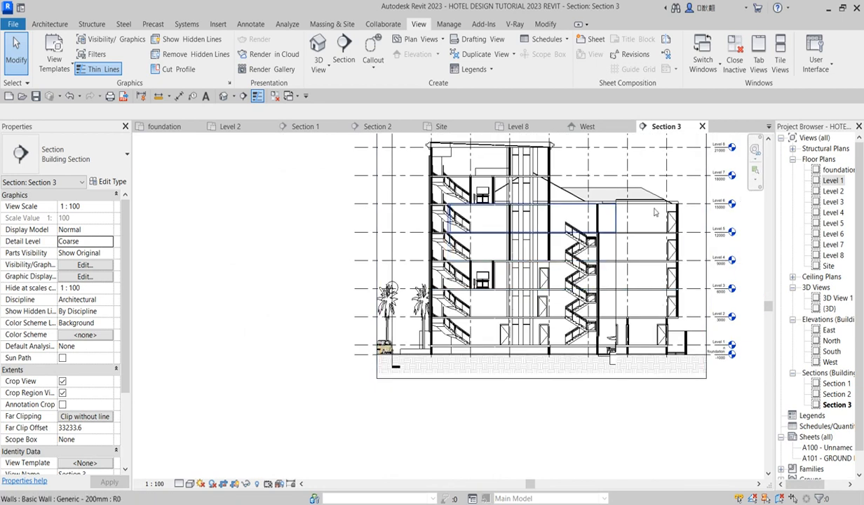
scroll(649, 198, up, 2)
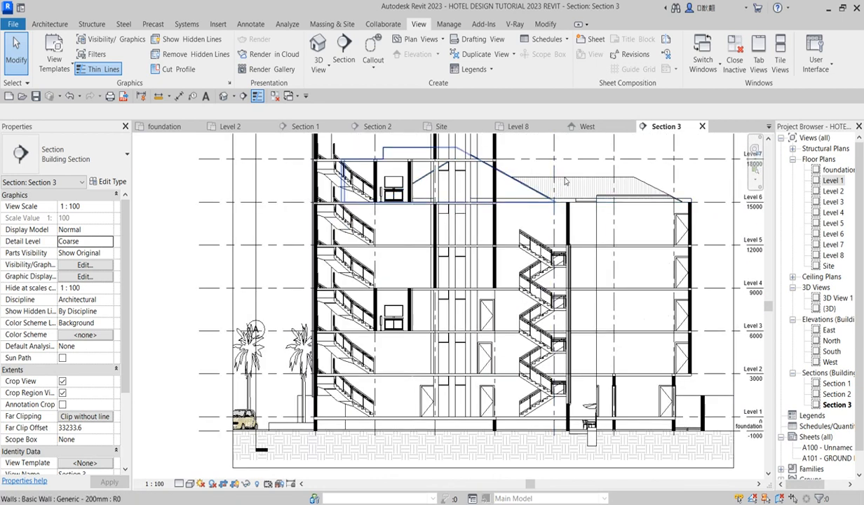
scroll(554, 190, down, 1)
scroll(400, 302, down, 2)
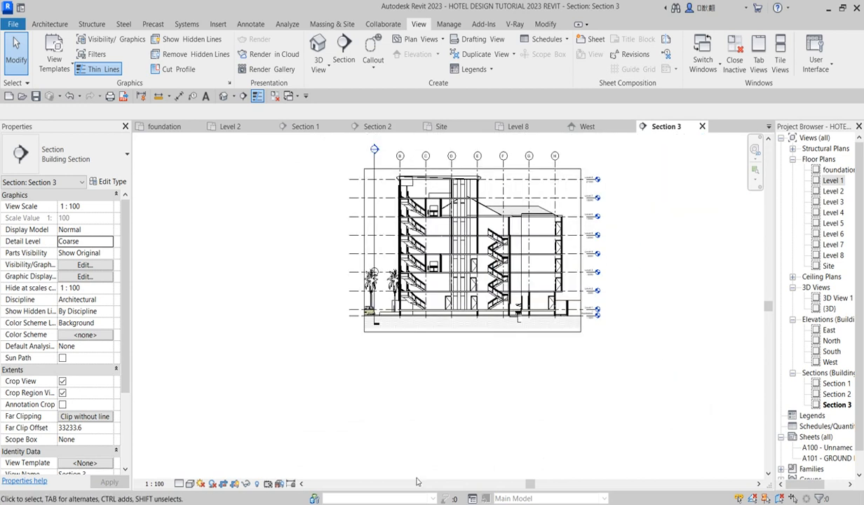
scroll(407, 326, up, 2)
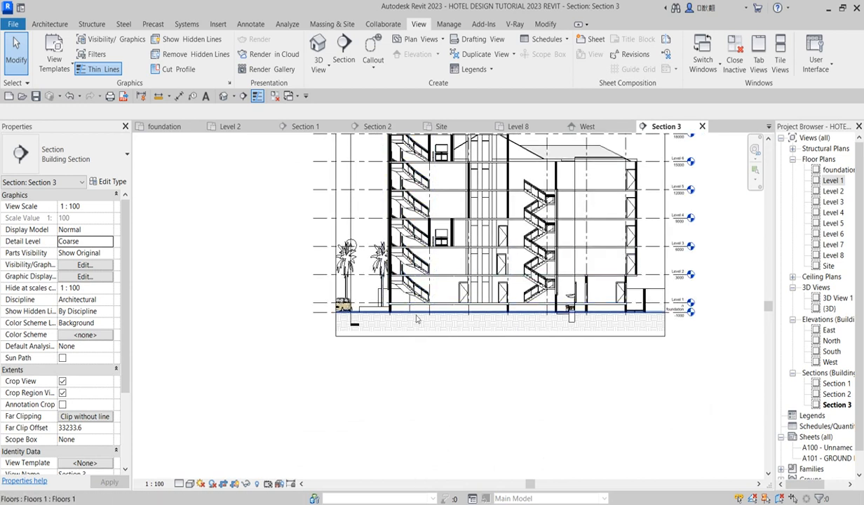
- Hide the outdoor table with its umbrella at the pool side in the section view
scroll(561, 330, up, 4)
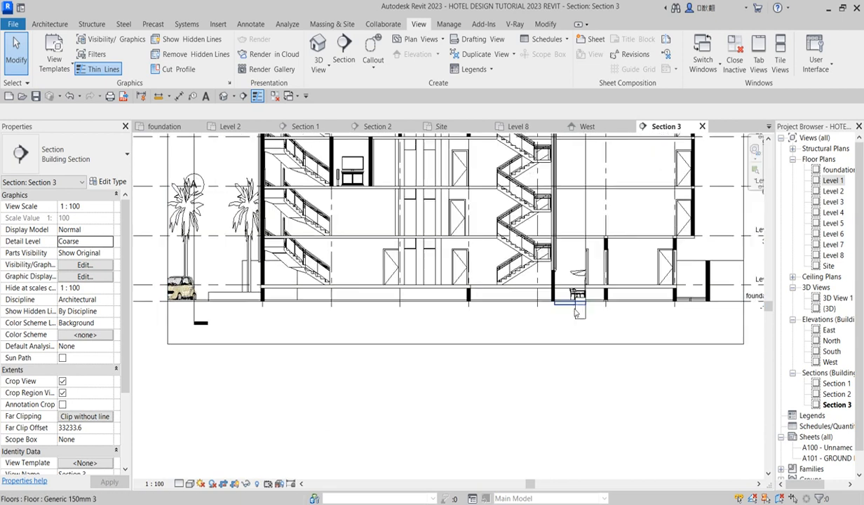
scroll(568, 295, up, 2)
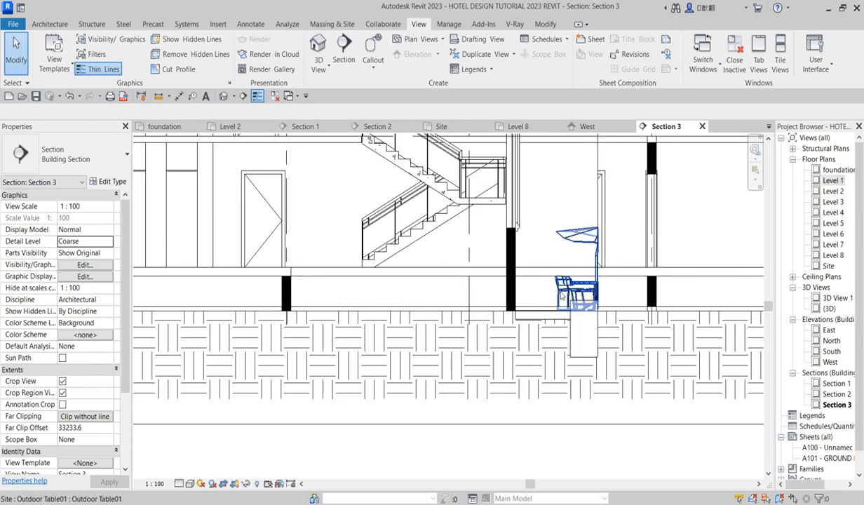
click(576, 296)
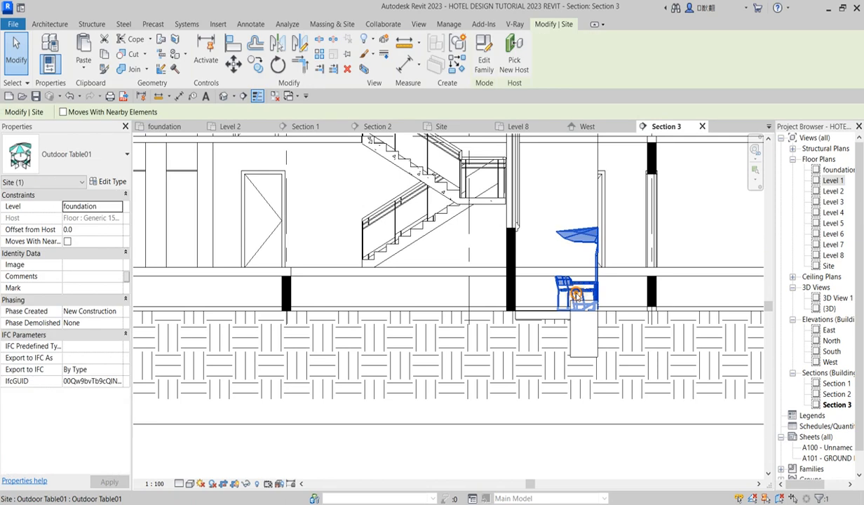
right_click(577, 296)
mouse_move(643, 161)
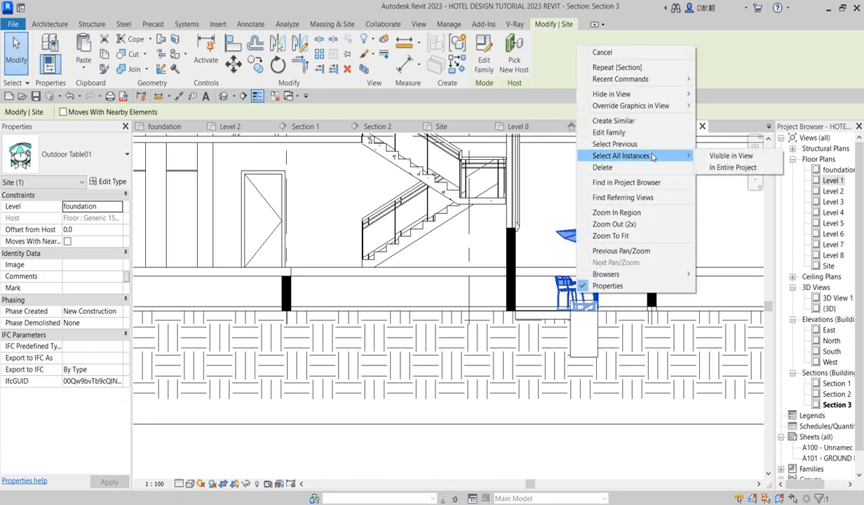
mouse_move(649, 95)
click(717, 98)
scroll(610, 337, down, 6)
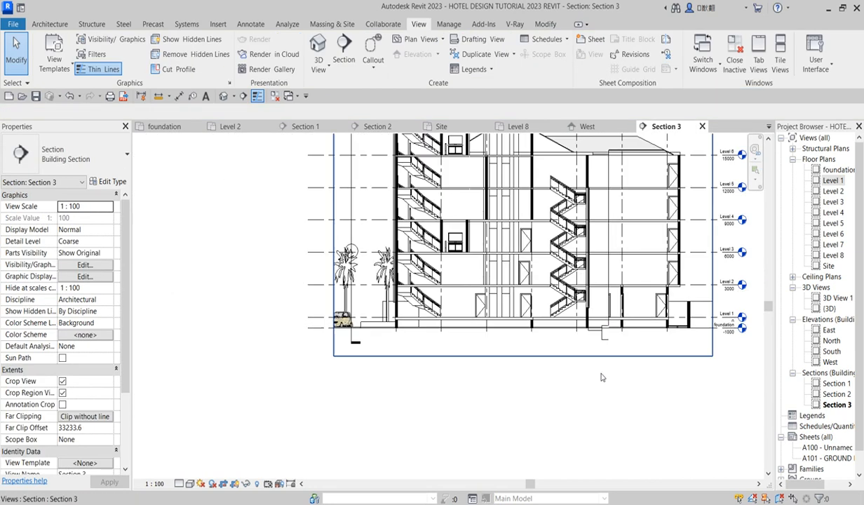
- Extend the section's crop region outward past the palms on the grid B side to take in the whole parked car
scroll(571, 387, down, 4)
scroll(587, 228, up, 5)
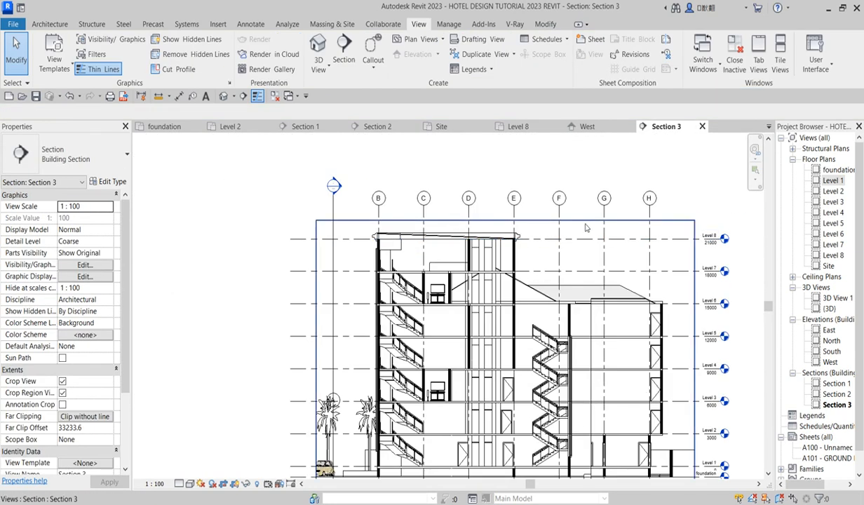
scroll(322, 225, down, 2)
scroll(337, 407, up, 3)
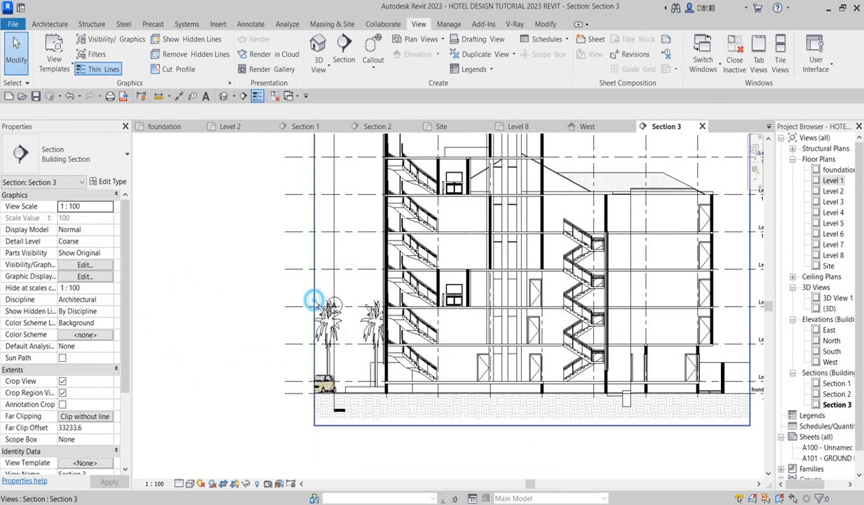
click(314, 261)
drag(314, 261, 303, 261)
click(283, 298)
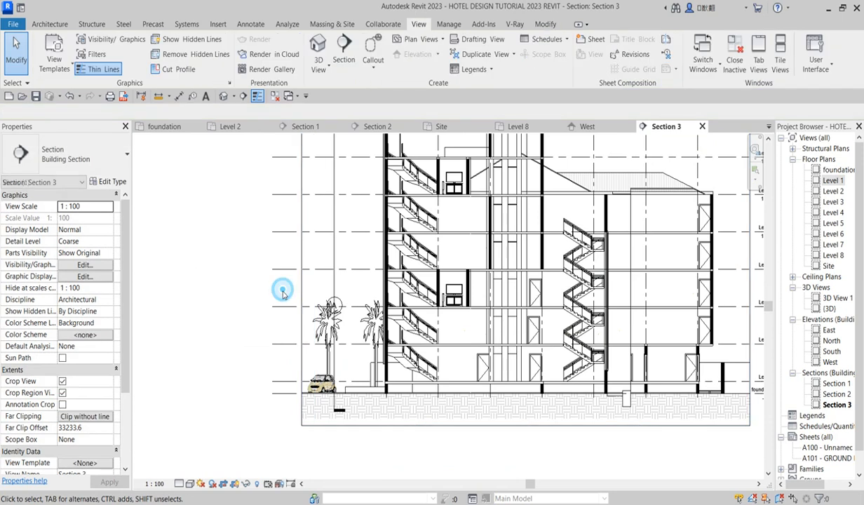
- Raise the lower edge of the section's crop region slightly to trim the earth below the foundation
click(517, 424)
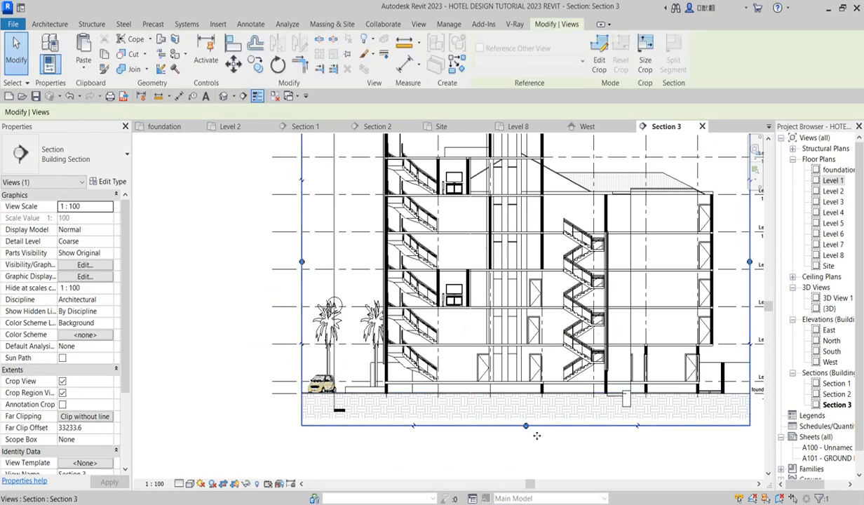
drag(526, 427, 530, 416)
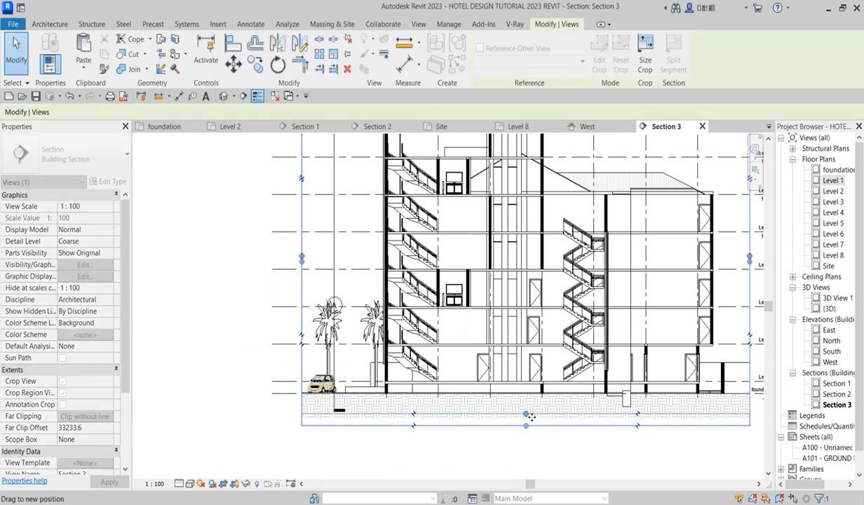
scroll(622, 403, up, 2)
click(615, 446)
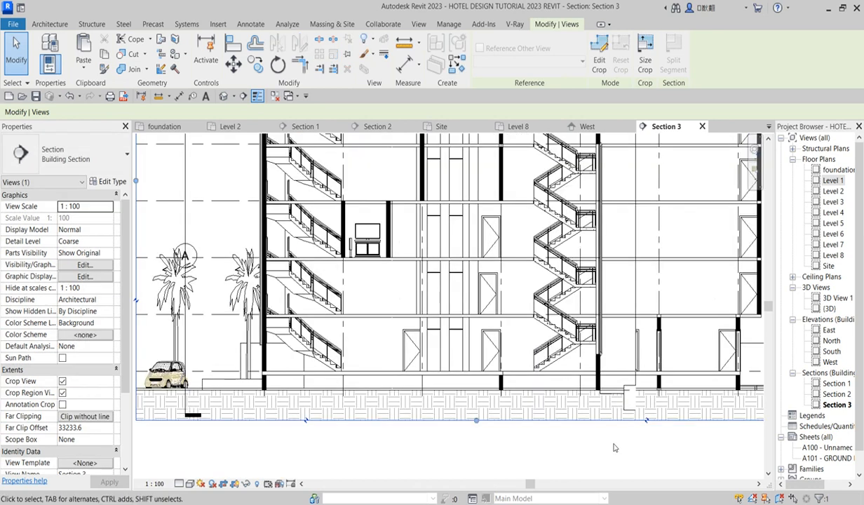
scroll(615, 446, down, 4)
scroll(615, 447, down, 2)
scroll(655, 430, up, 2)
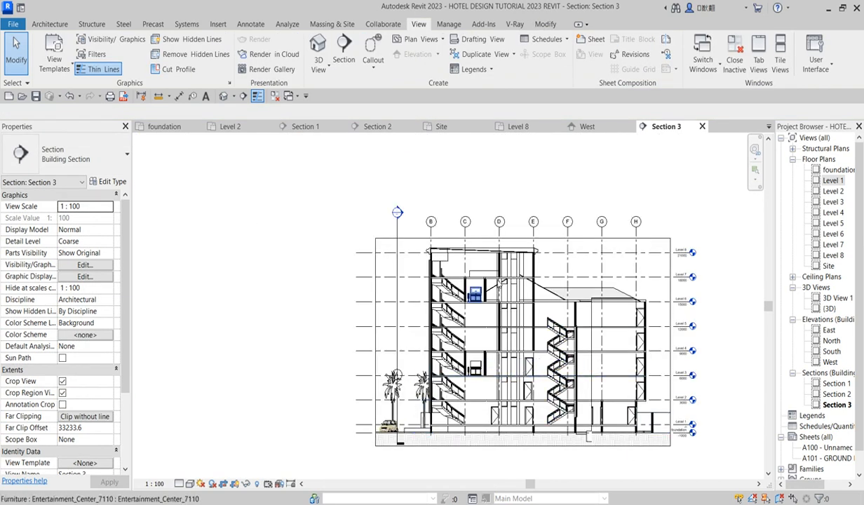
- Turn on shadows in the section view and set the sun's lighting azimuth to 160°
click(211, 483)
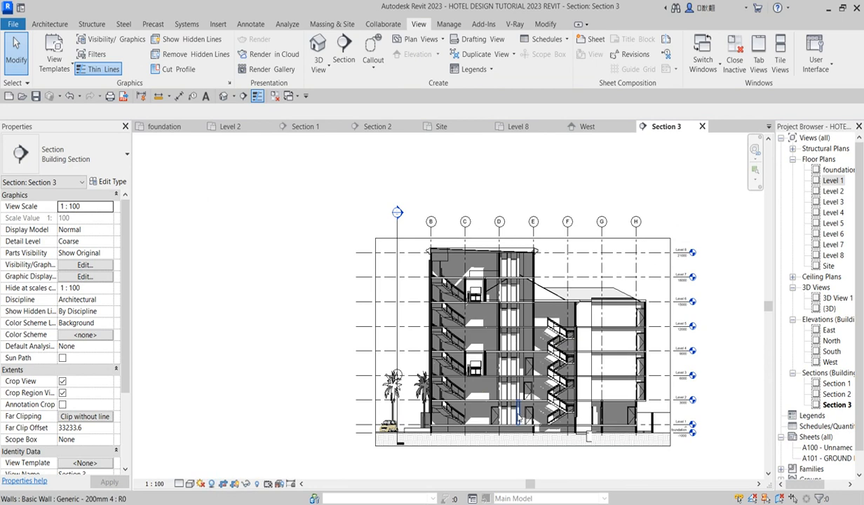
click(190, 483)
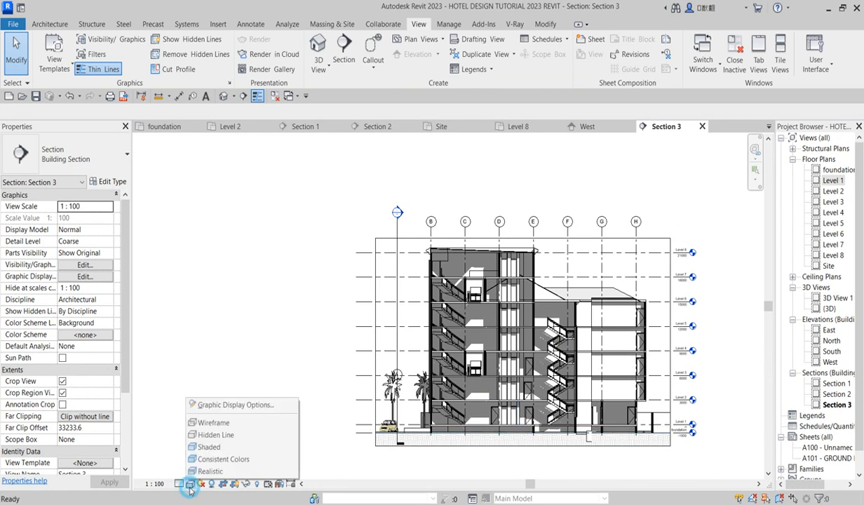
click(220, 404)
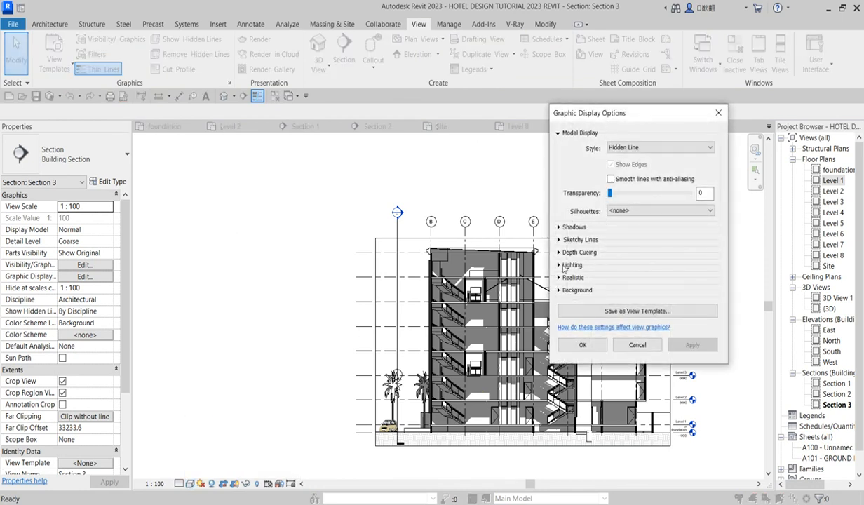
click(563, 266)
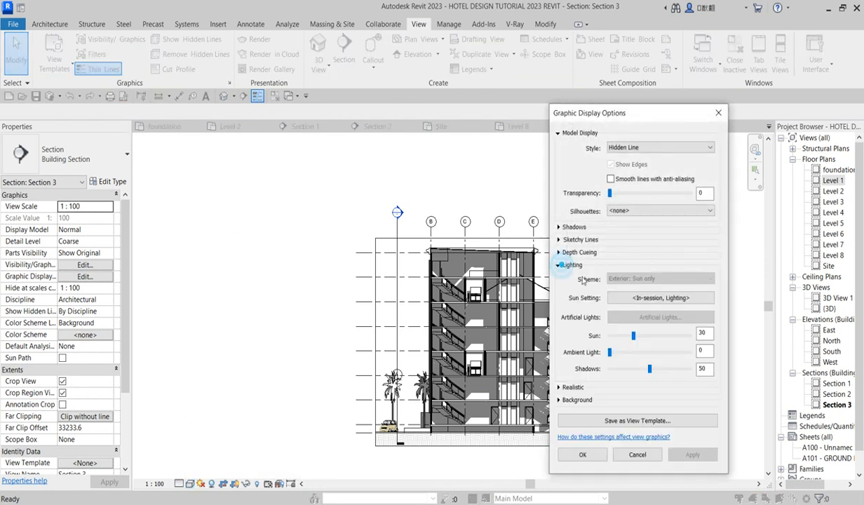
click(661, 298)
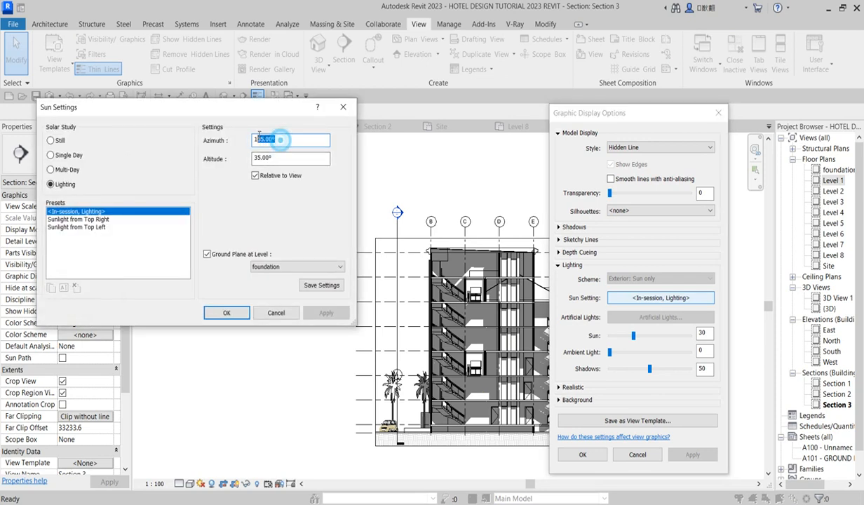
text(160)
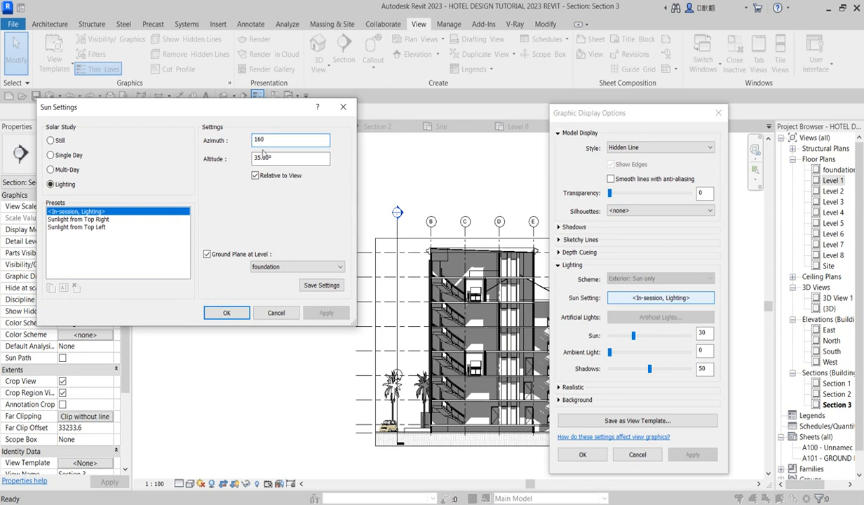
- Set the sun's altitude to 15° and apply the sun and graphic display settings to the section
drag(288, 160, 231, 161)
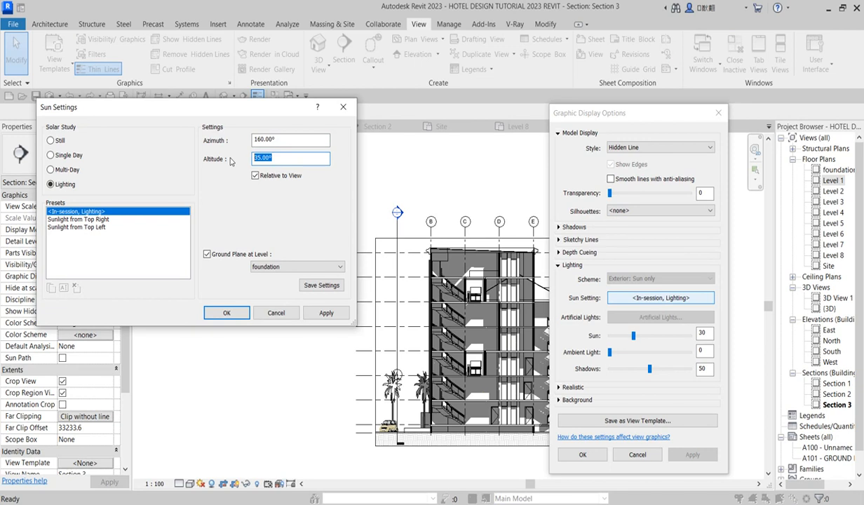
text(2)
text(5)
click(327, 312)
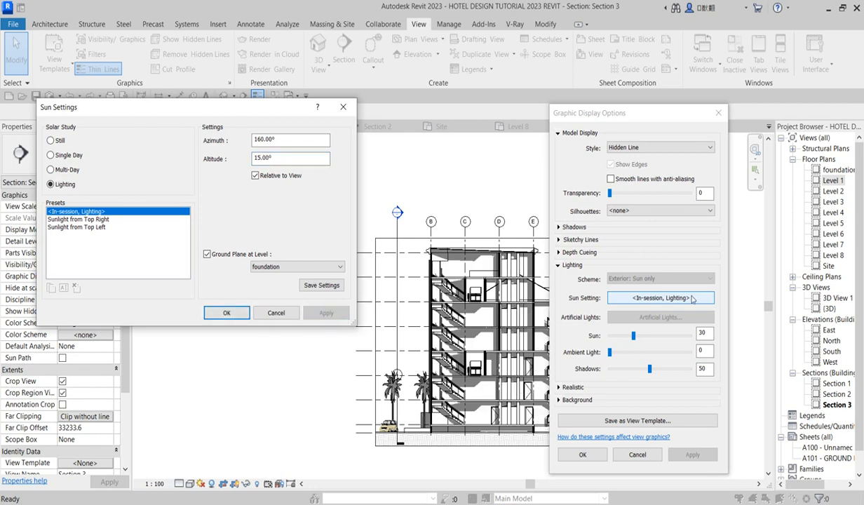
click(211, 309)
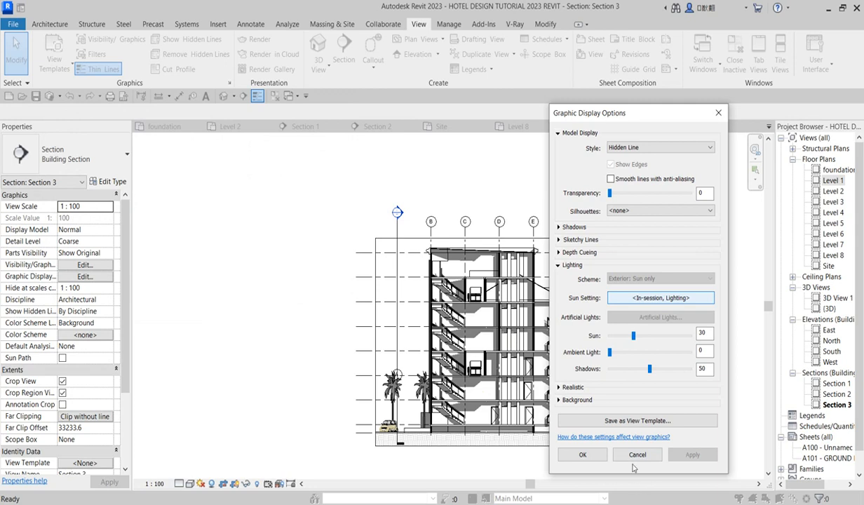
click(582, 454)
- Examine the shadows across the staircases, floors, roof and ground of the section
scroll(537, 378, up, 2)
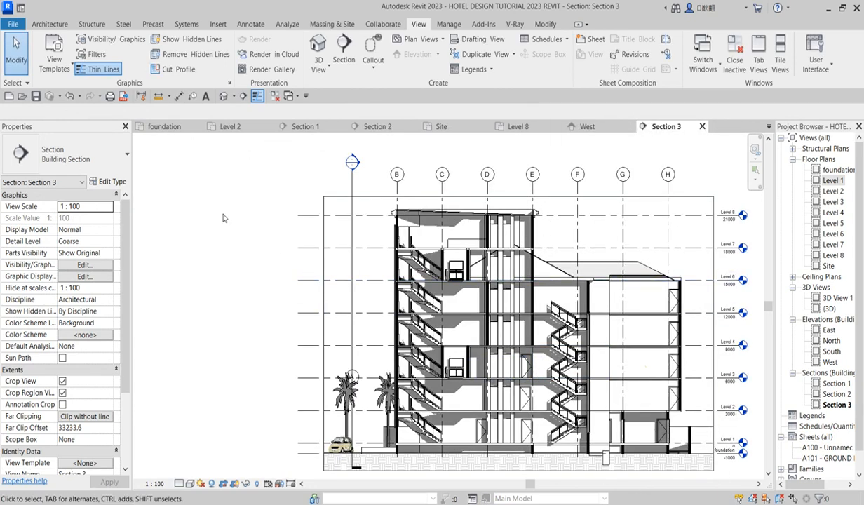
scroll(427, 229, down, 3)
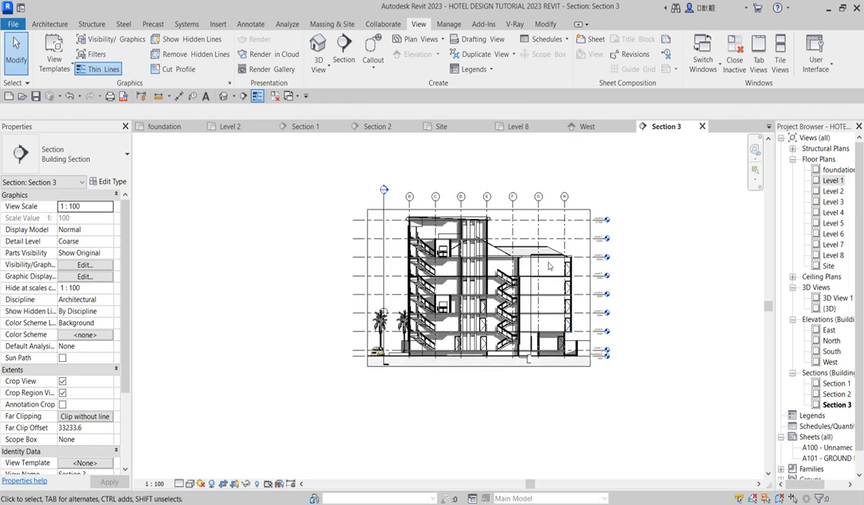
scroll(489, 261, up, 2)
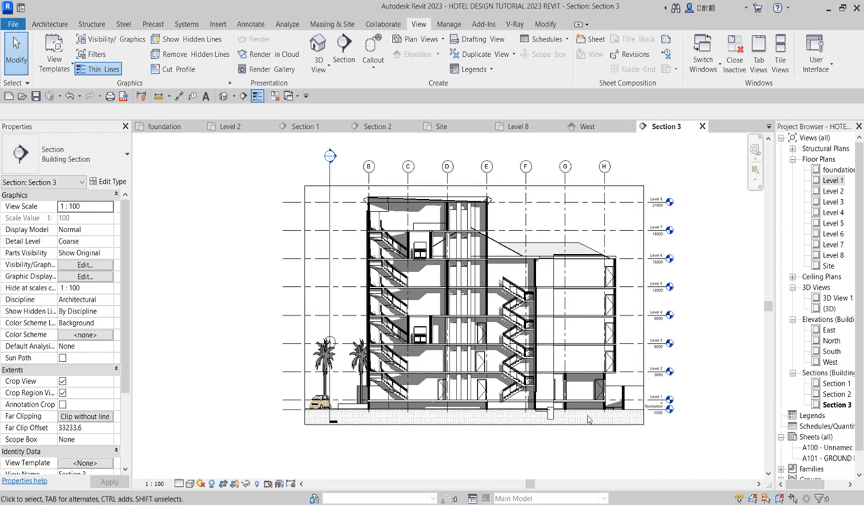
scroll(540, 426, up, 1)
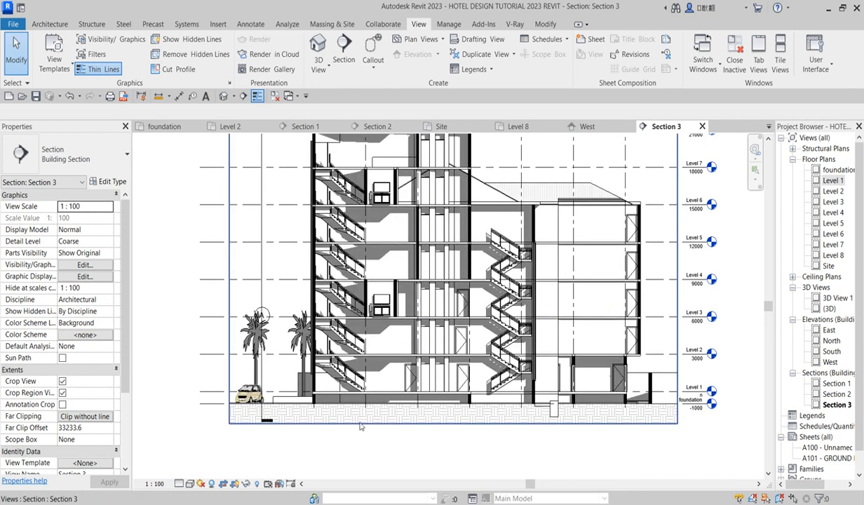
scroll(494, 309, down, 1)
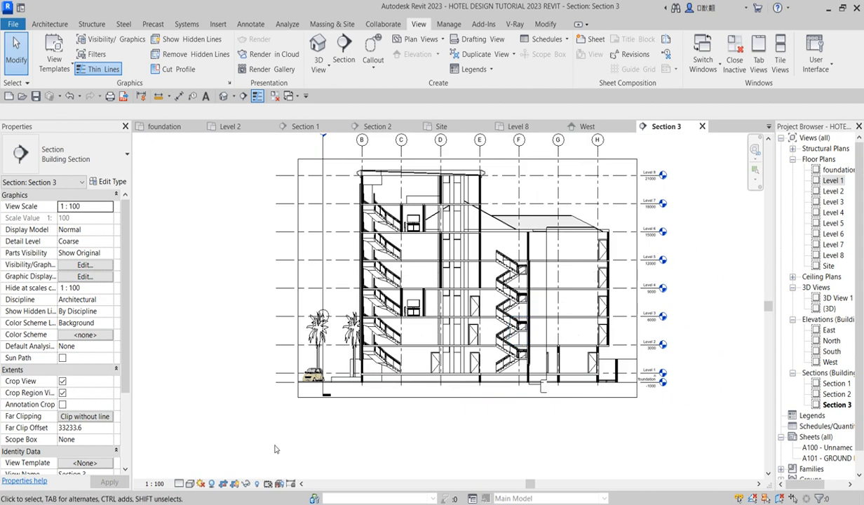